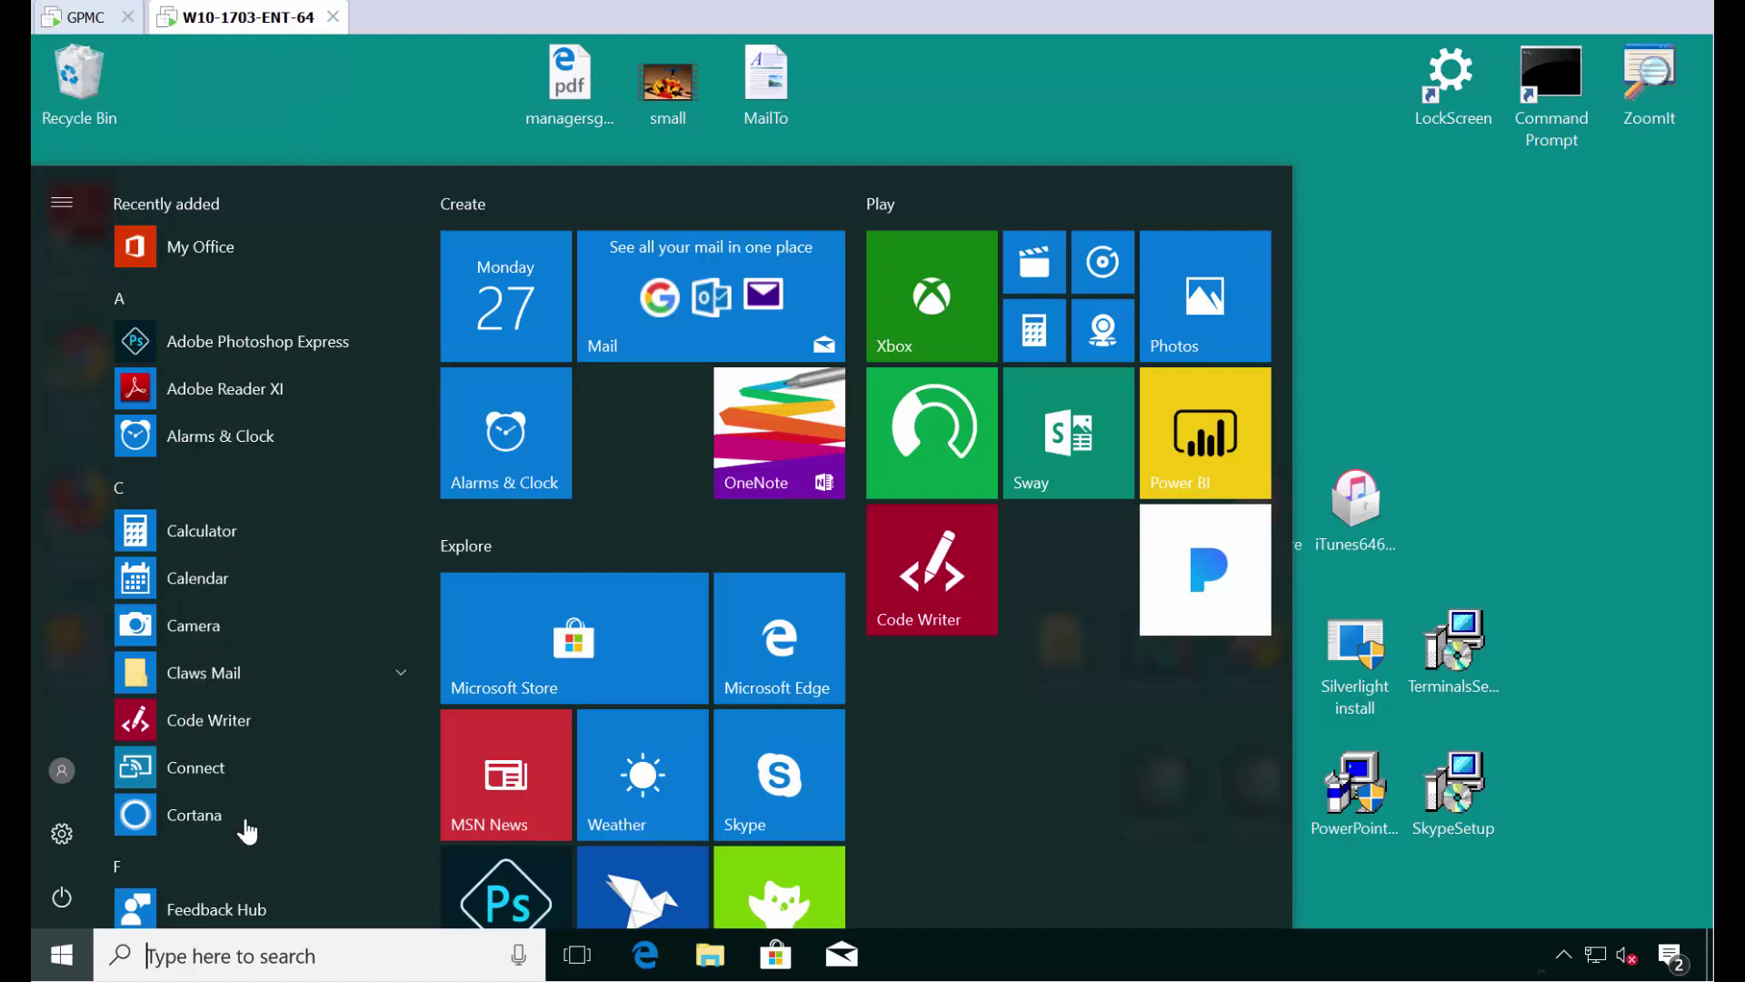
Switch to the Group Policy Management session of the remote connection.
click(300, 102)
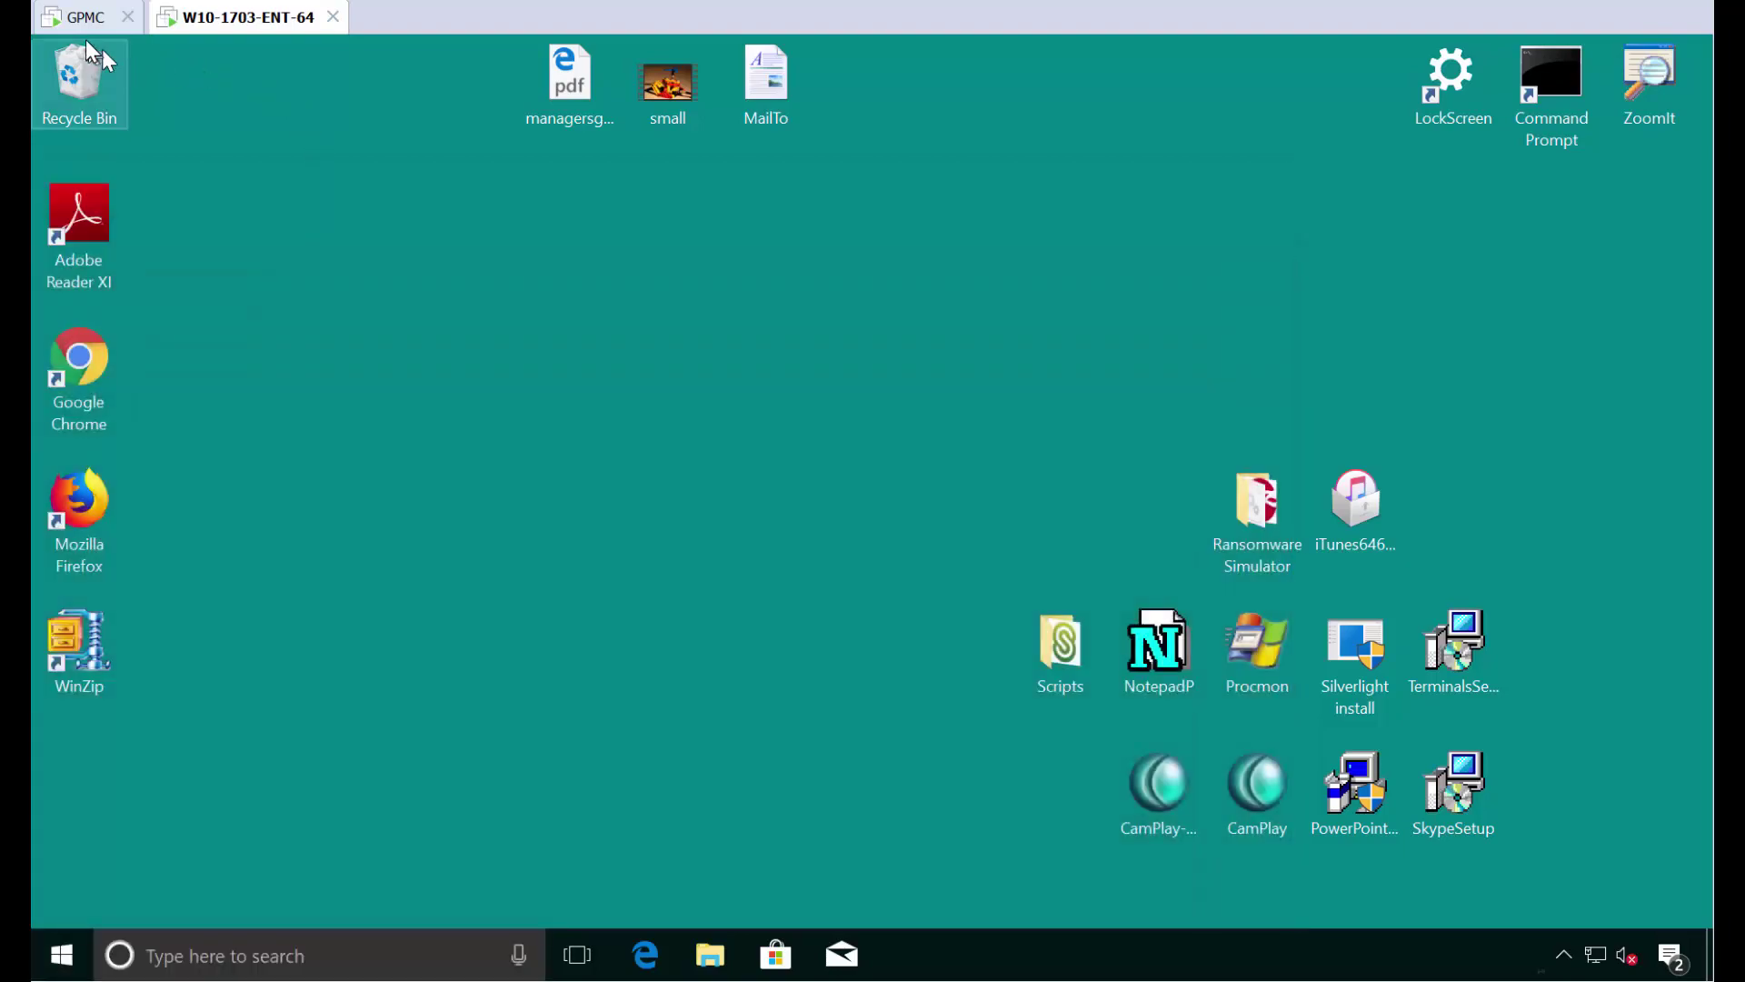
Create a GPO named 'PPSSM ESU Demo' linked to the East Sales Users OU.
click(80, 17)
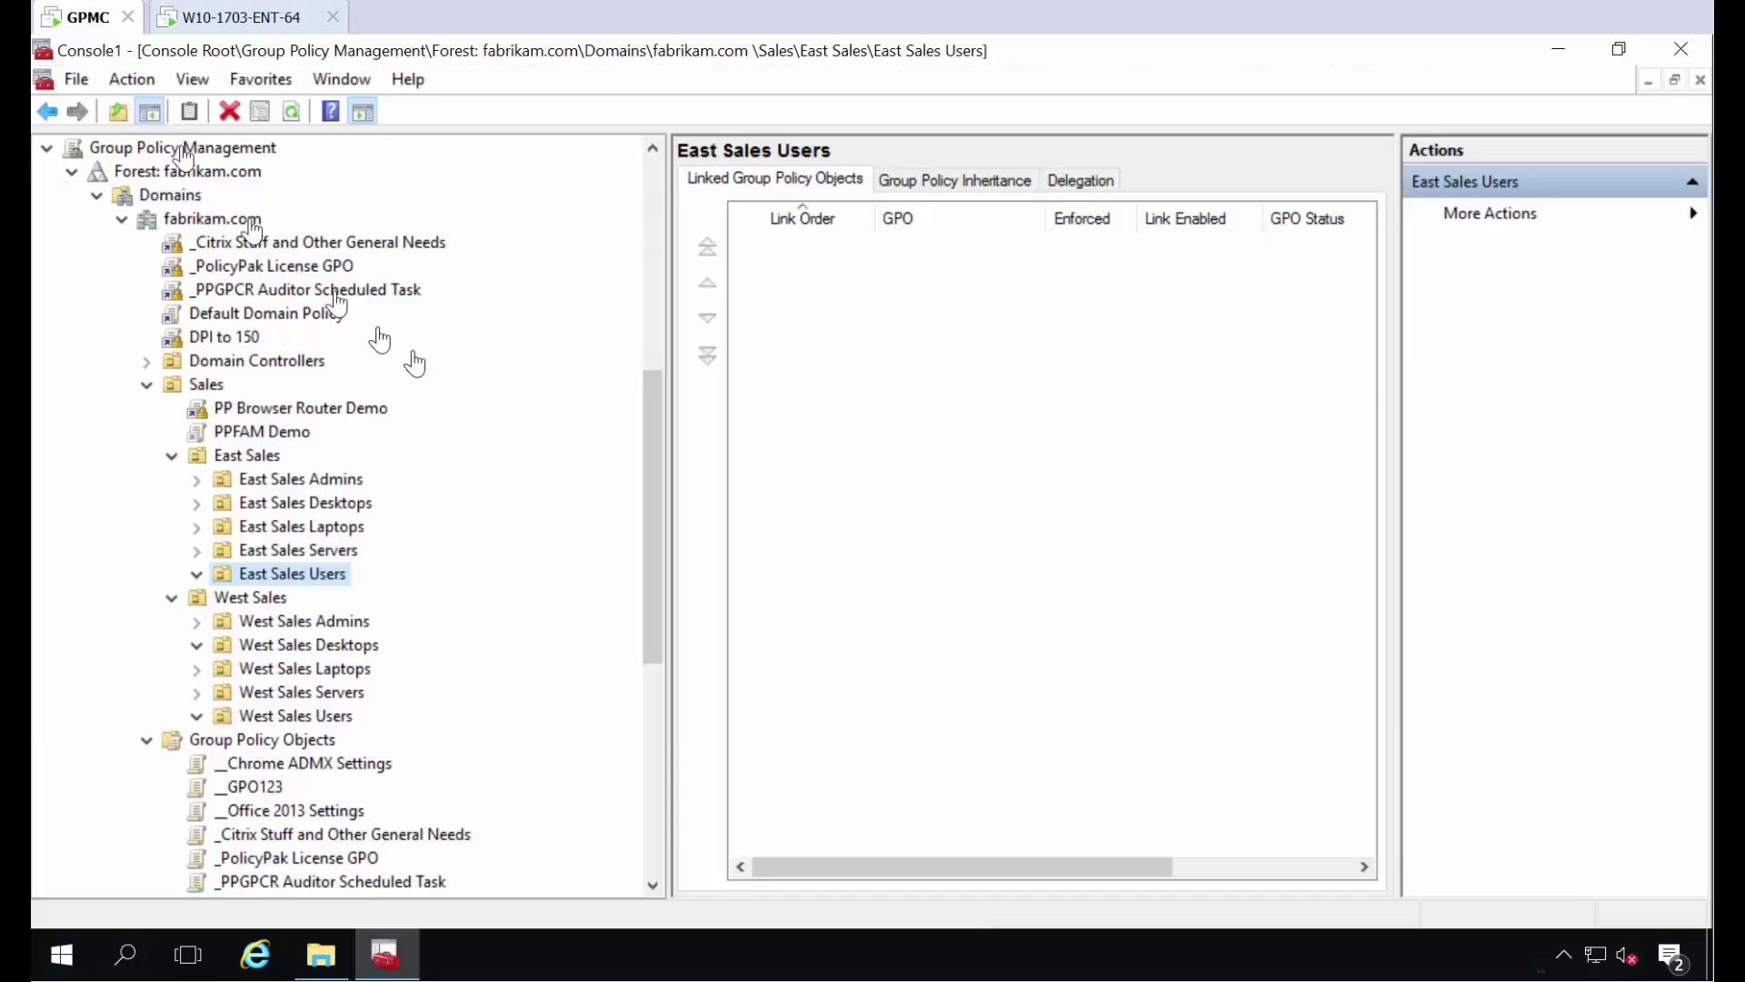
right_click(334, 586)
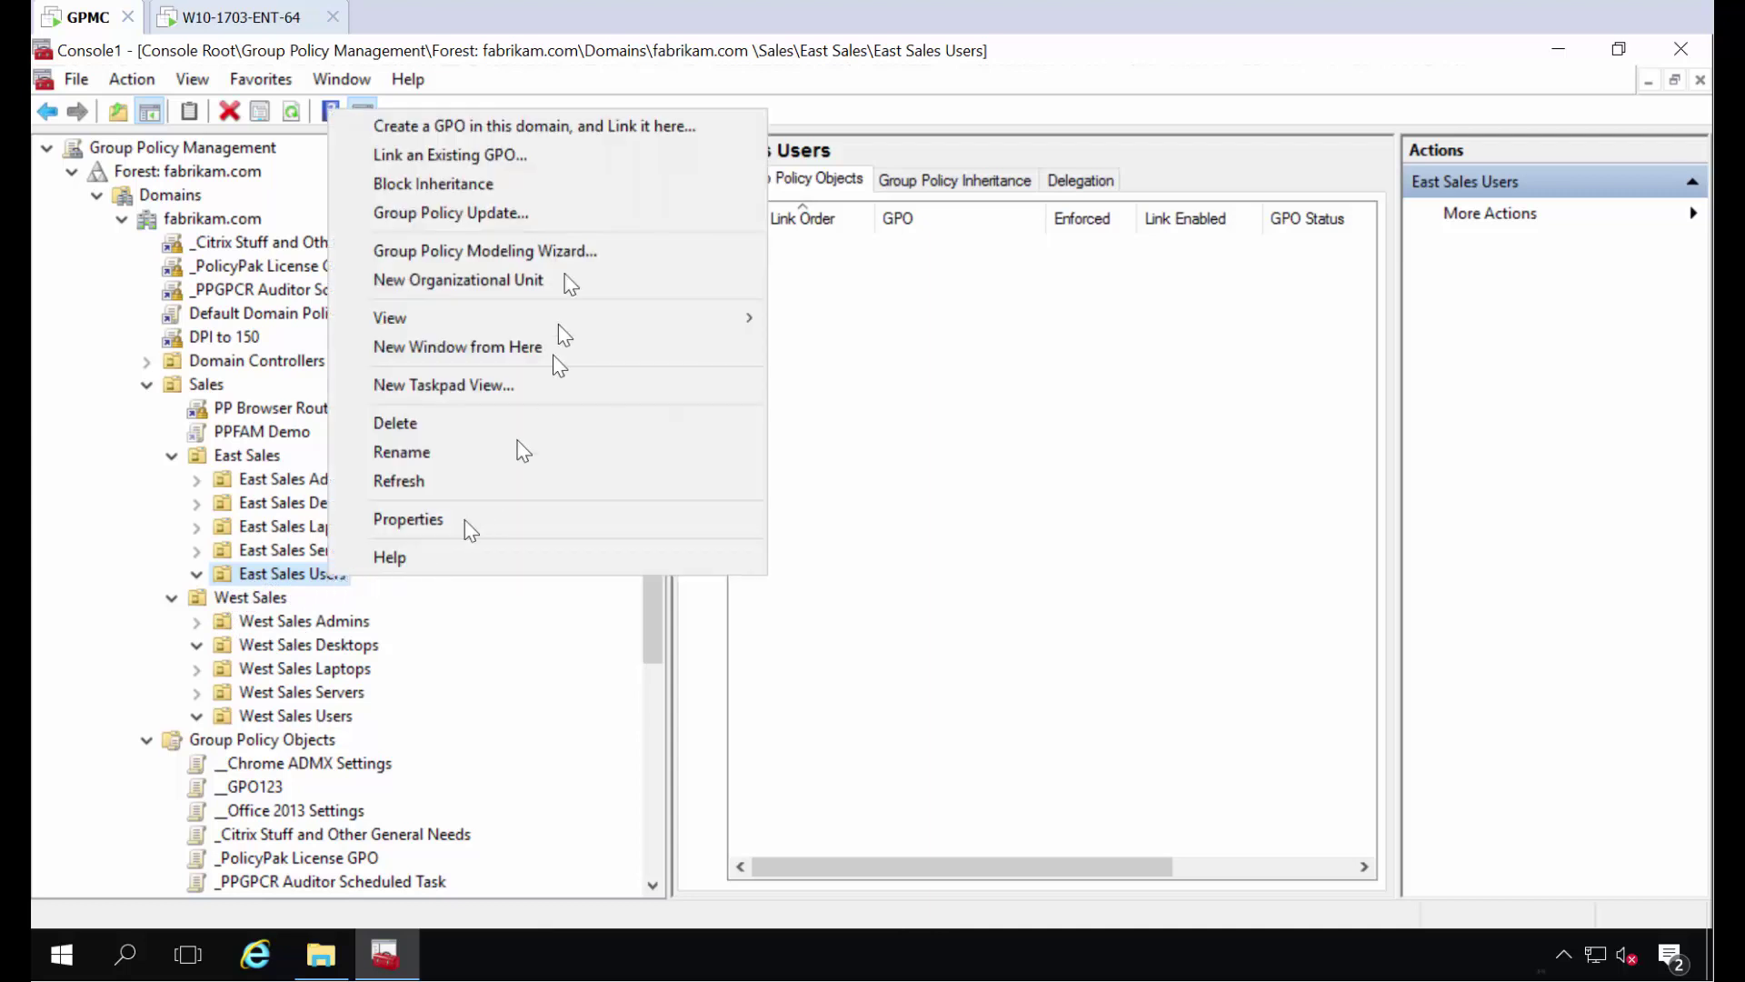
click(582, 134)
text(PPSSM E)
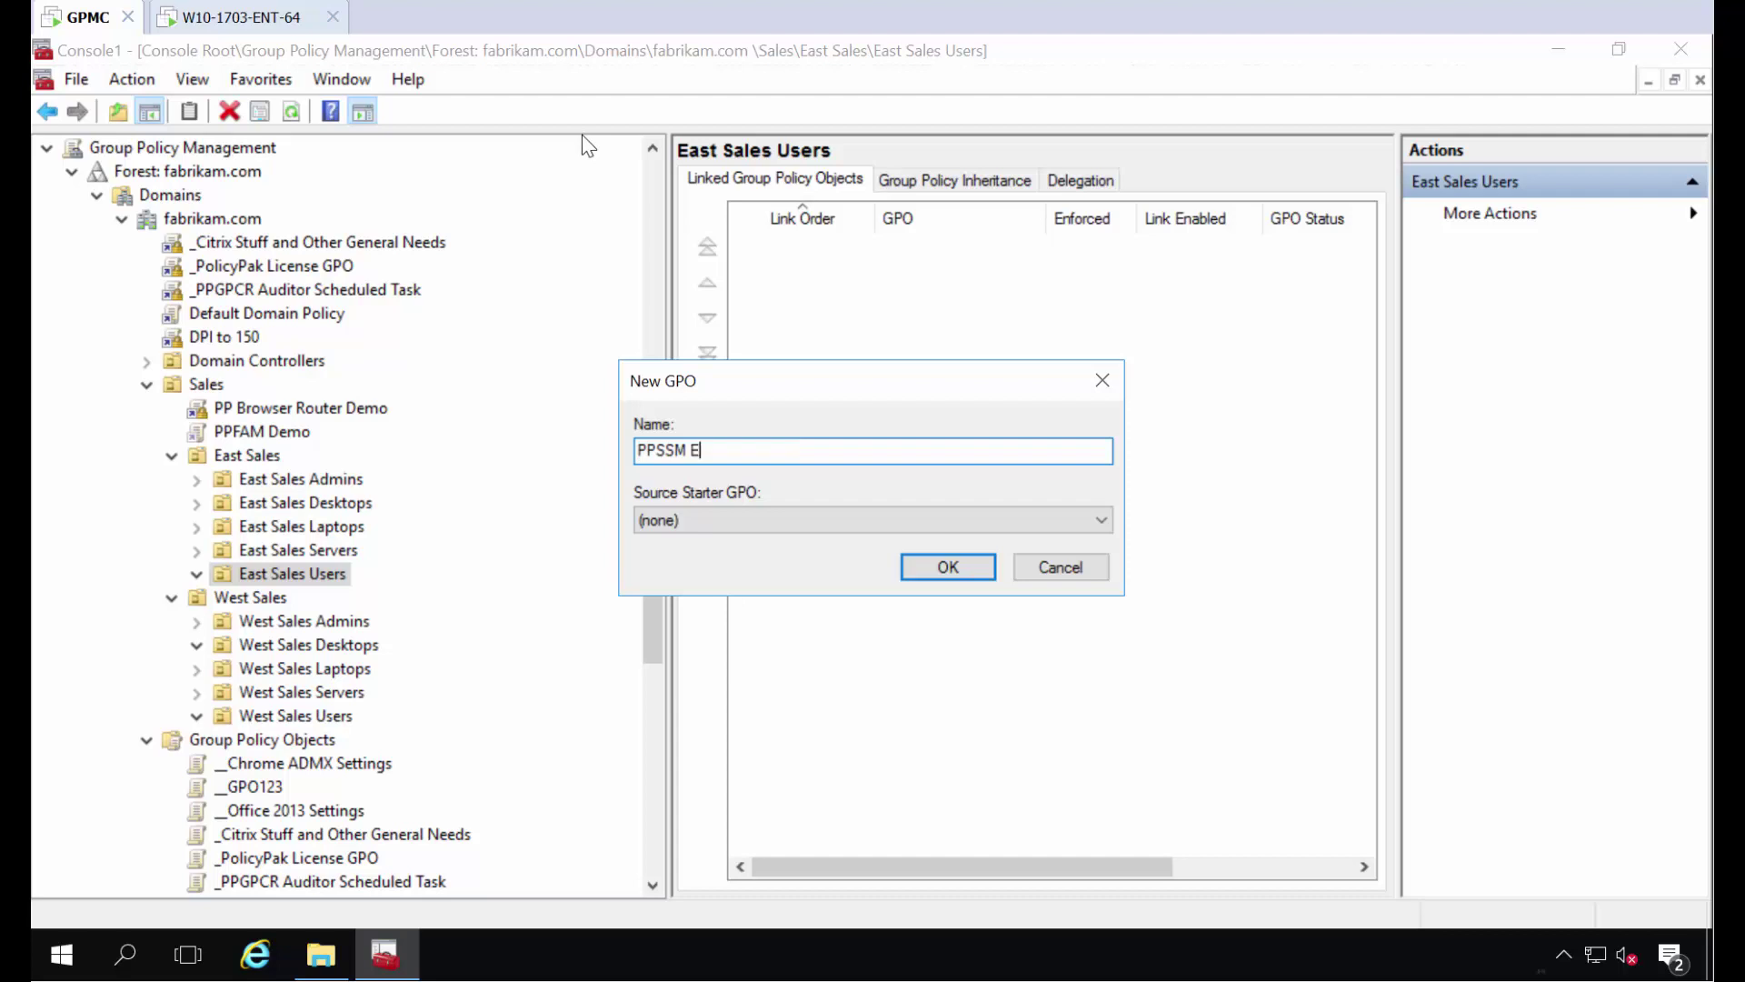
text(SU Demo)
key(Return)
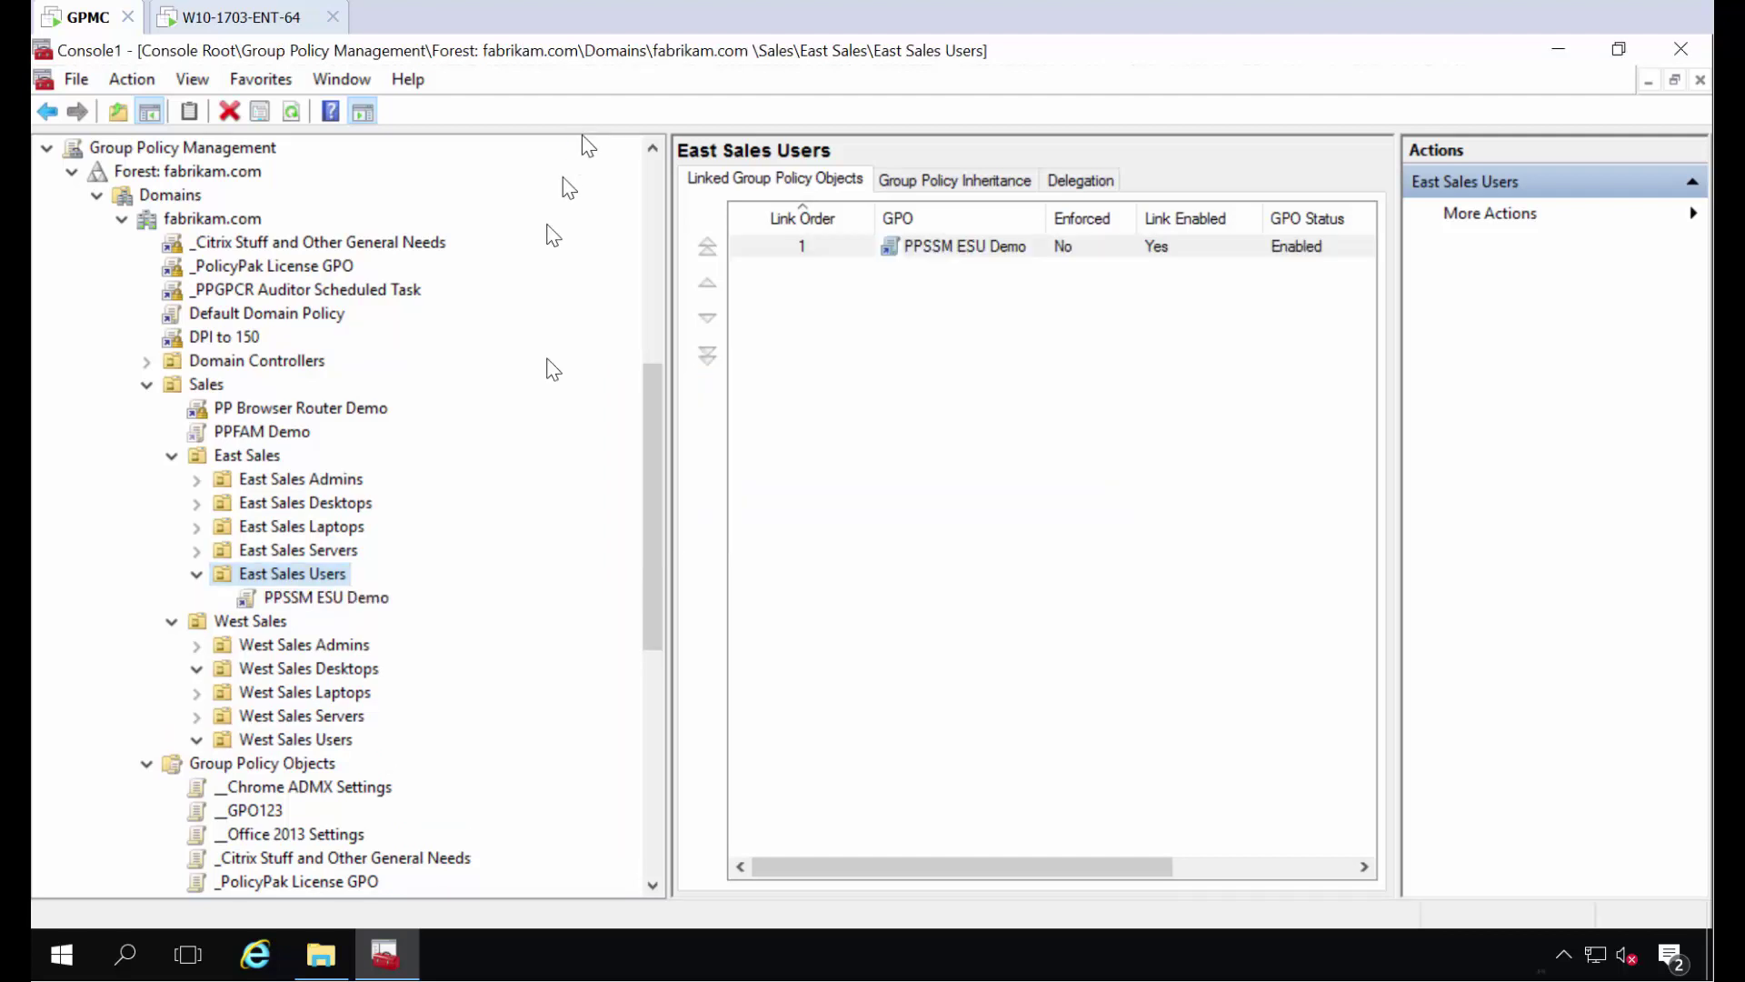
Open PPSSM ESU Demo in the Group Policy Management Editor, maximized.
right_click(341, 598)
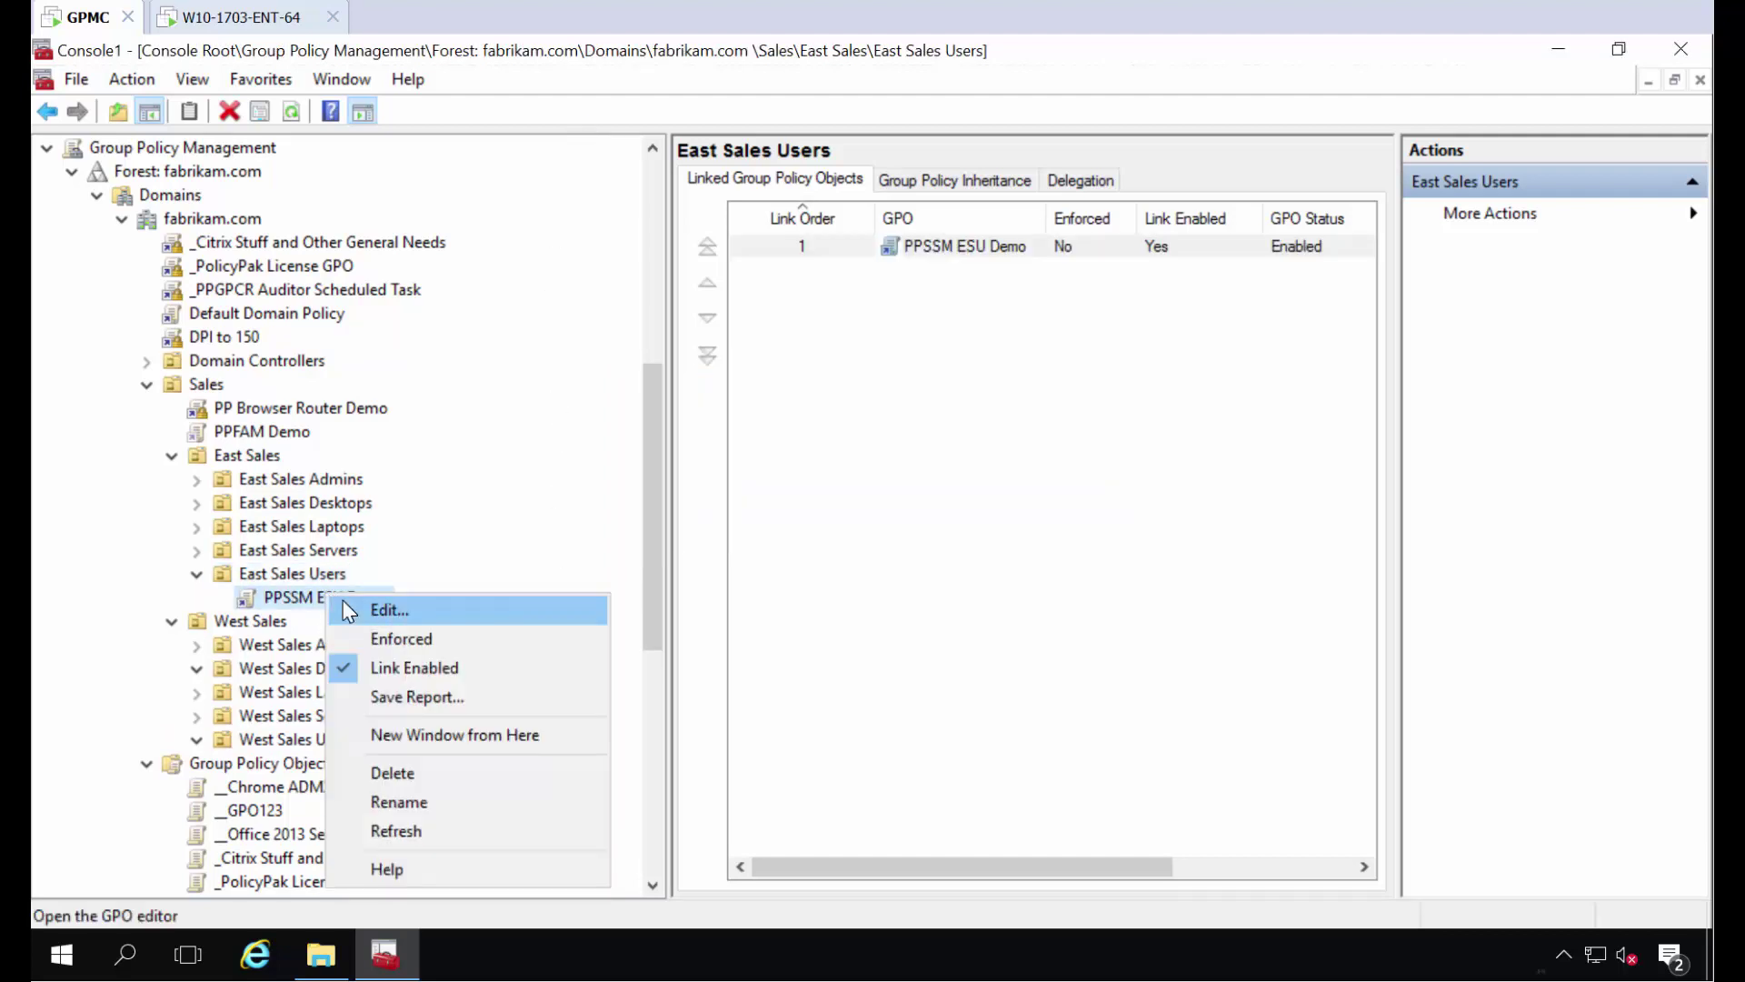
click(345, 605)
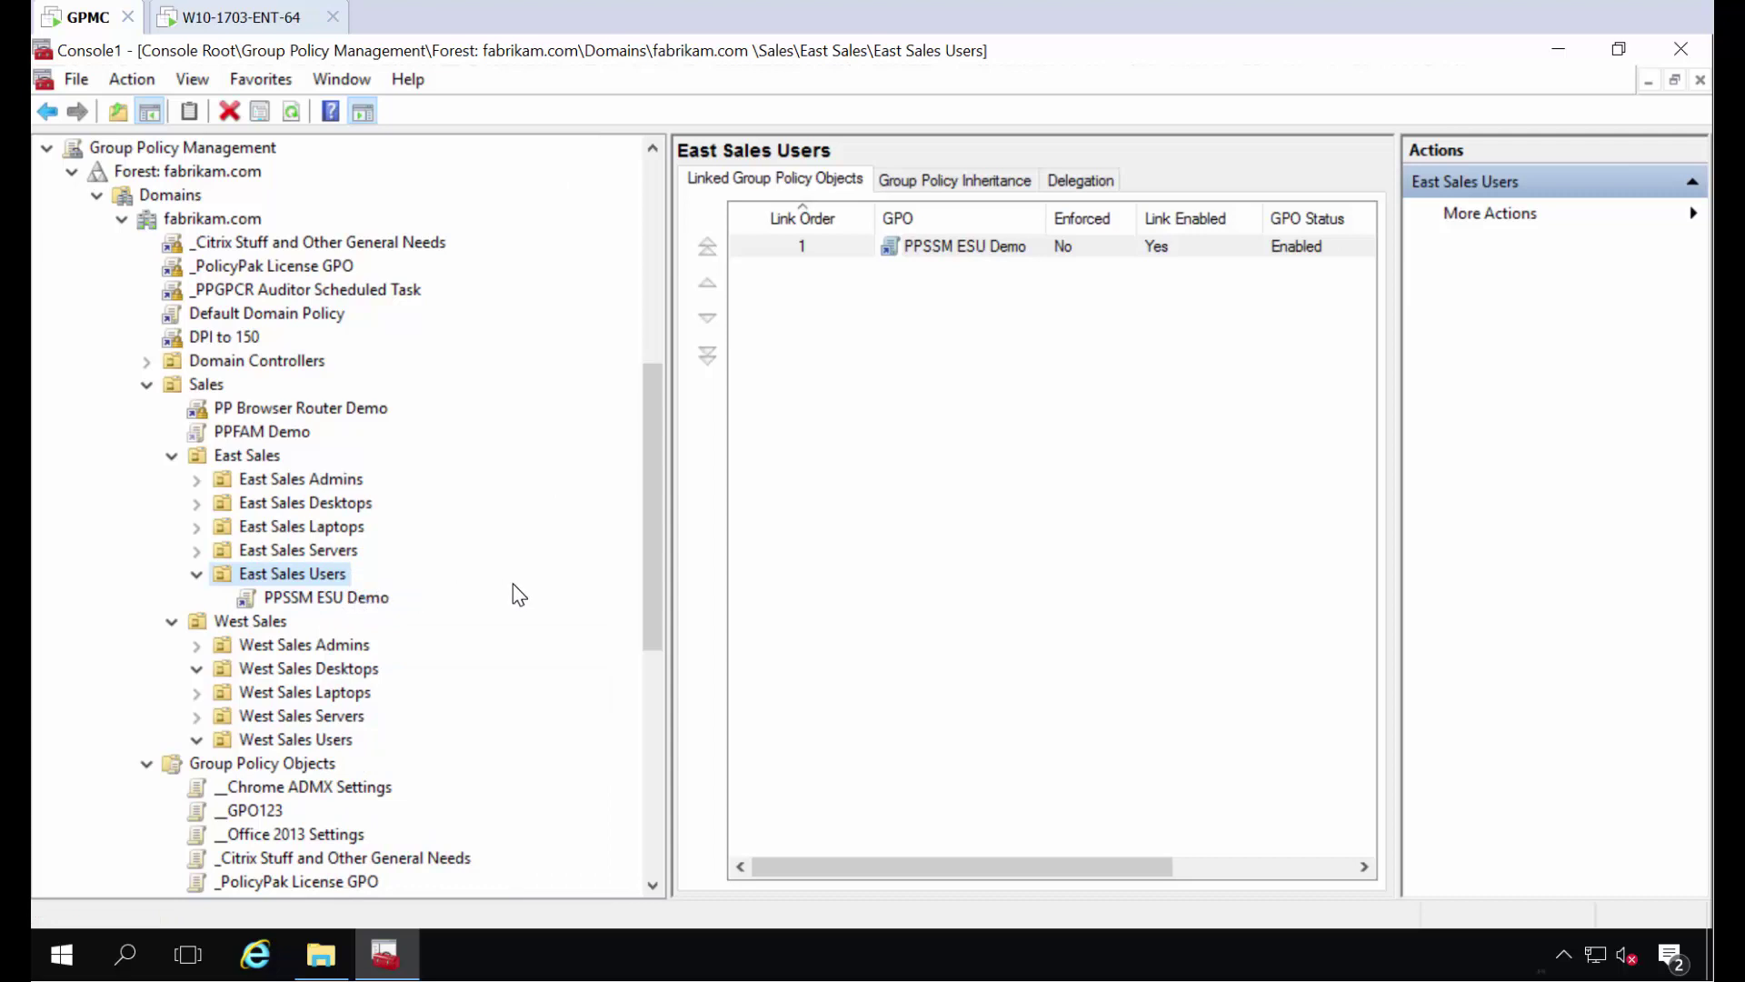
double_click(507, 156)
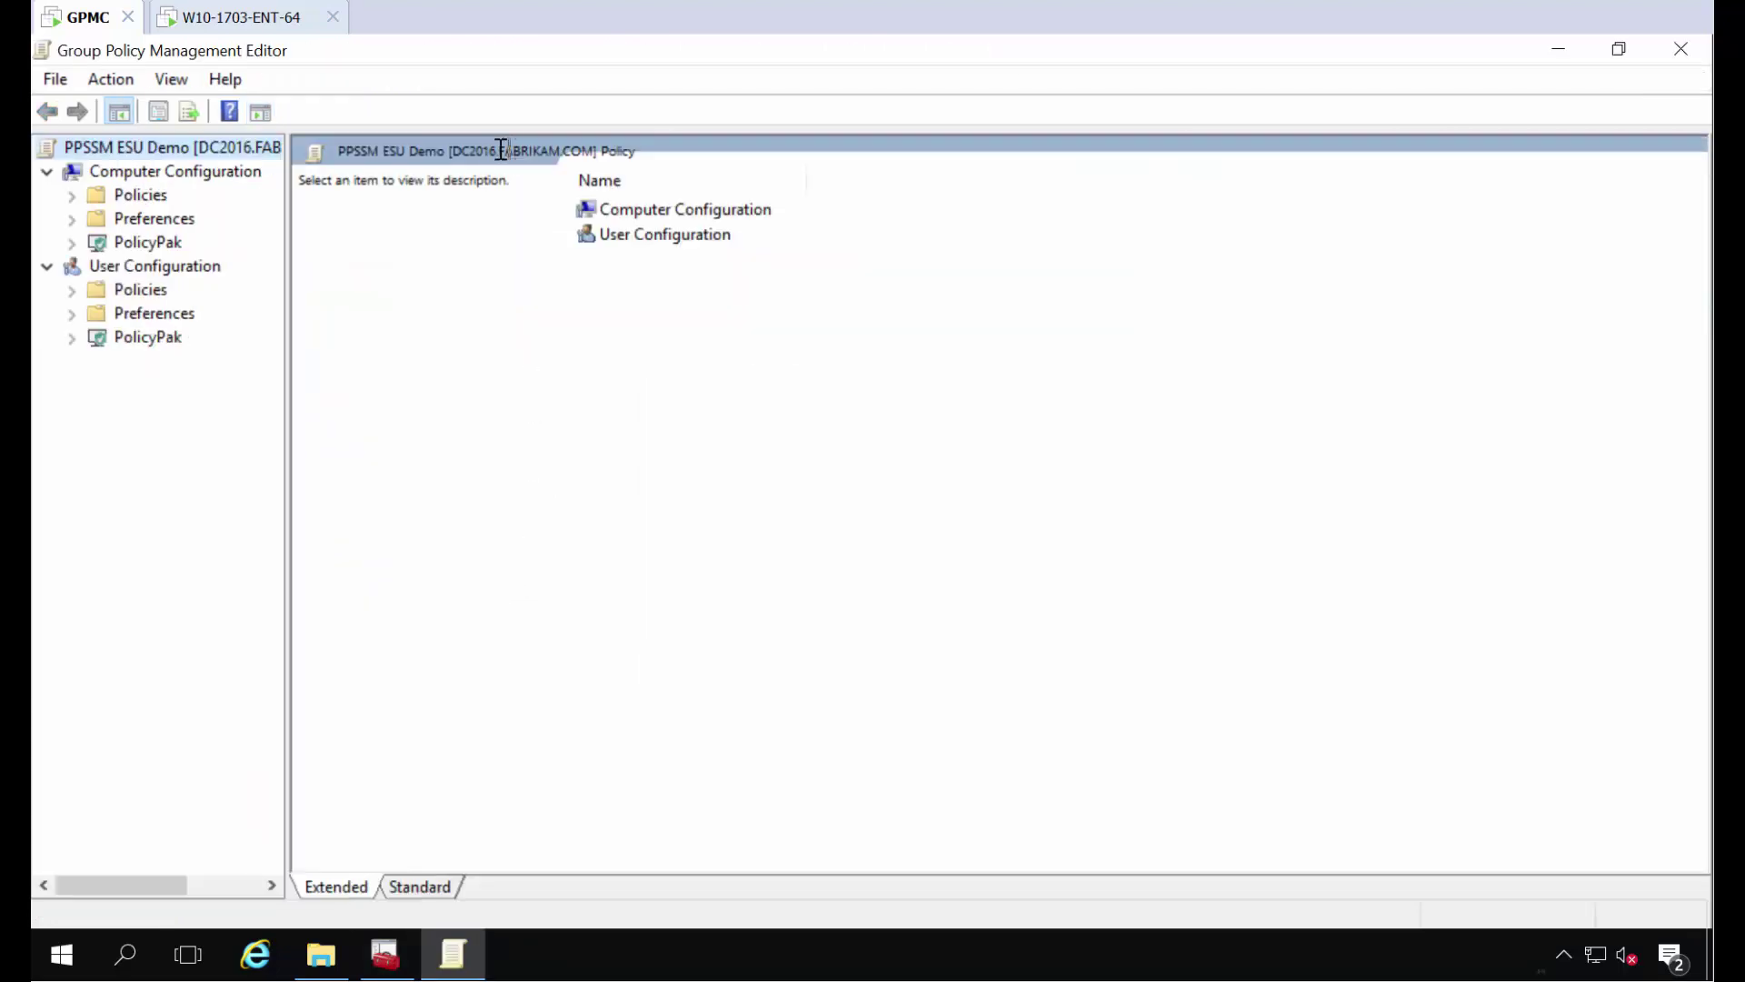
Add Collection 1 to the user-side PolicyPak Start Screen Manager policy.
click(71, 242)
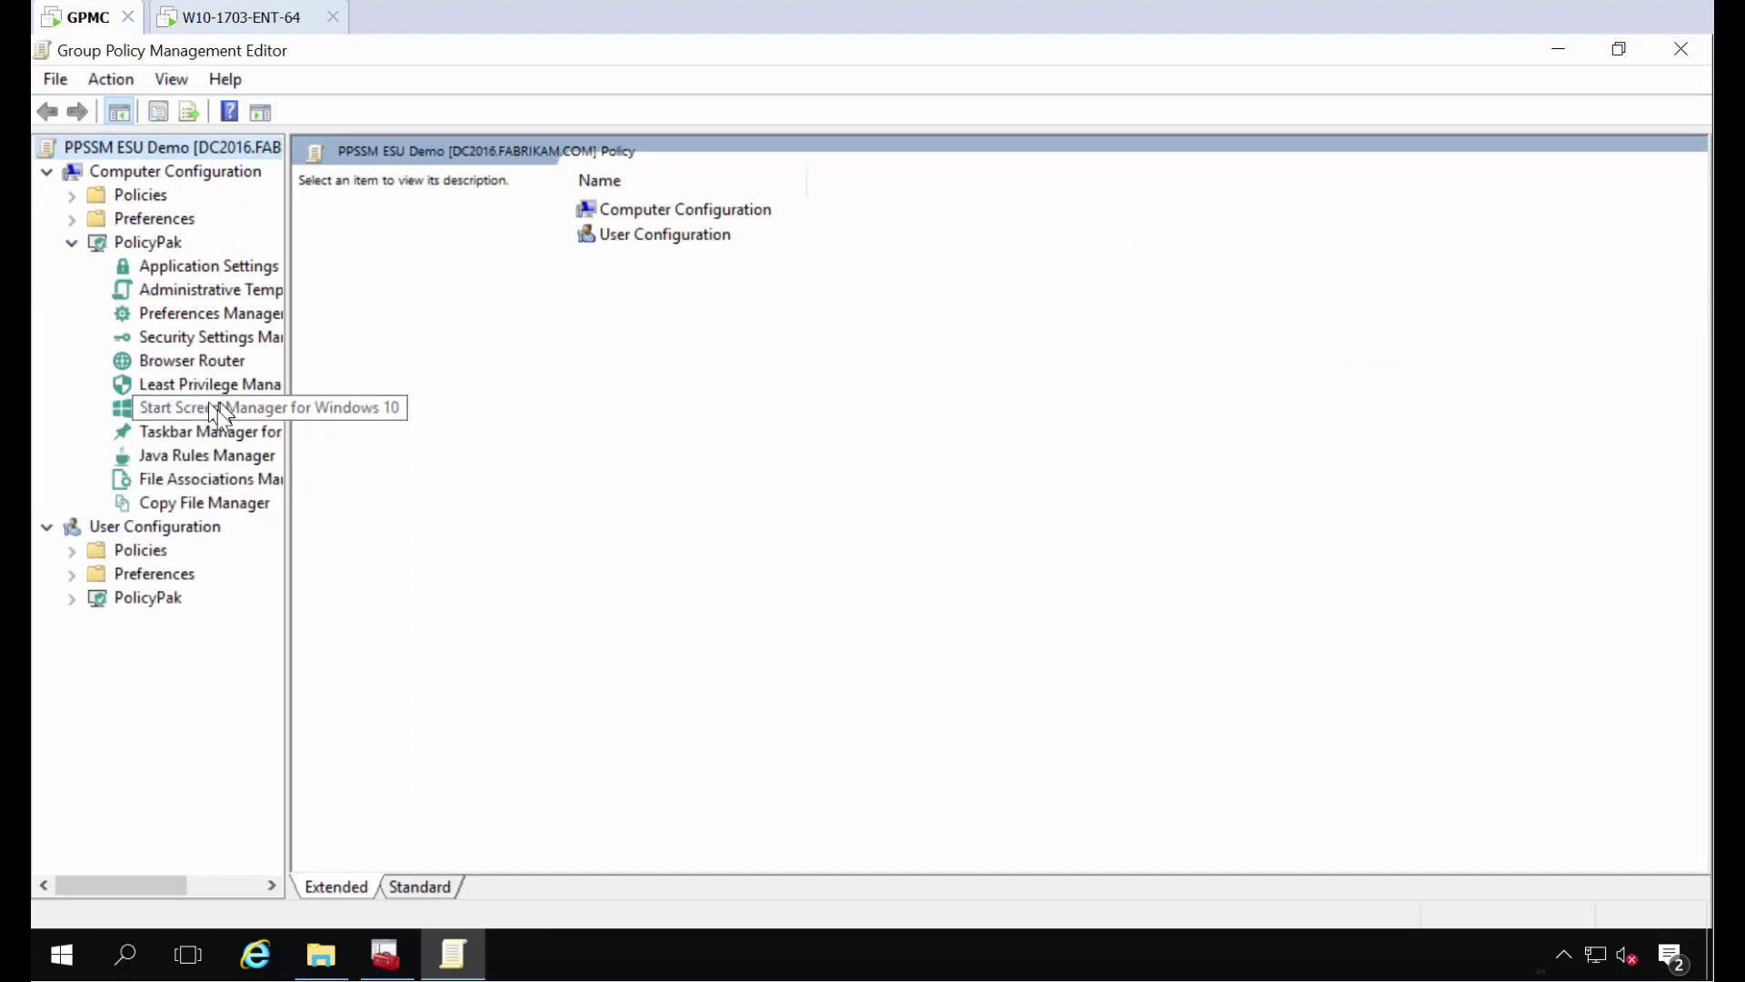
click(71, 597)
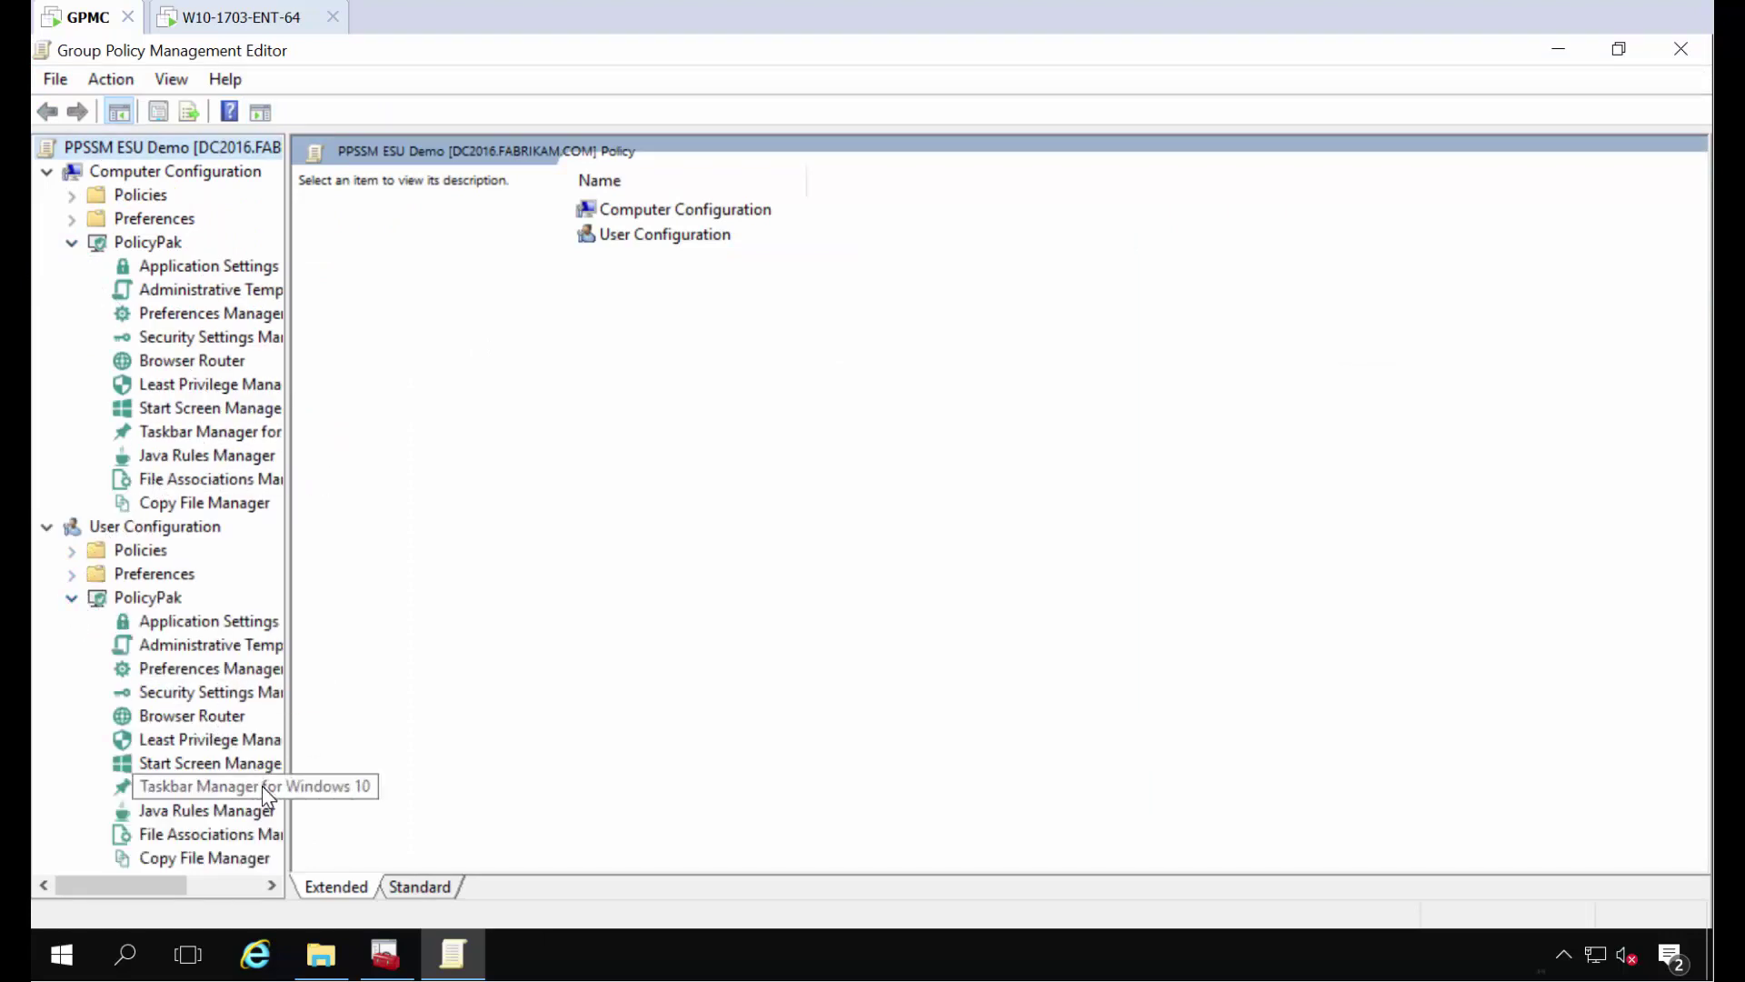
click(231, 771)
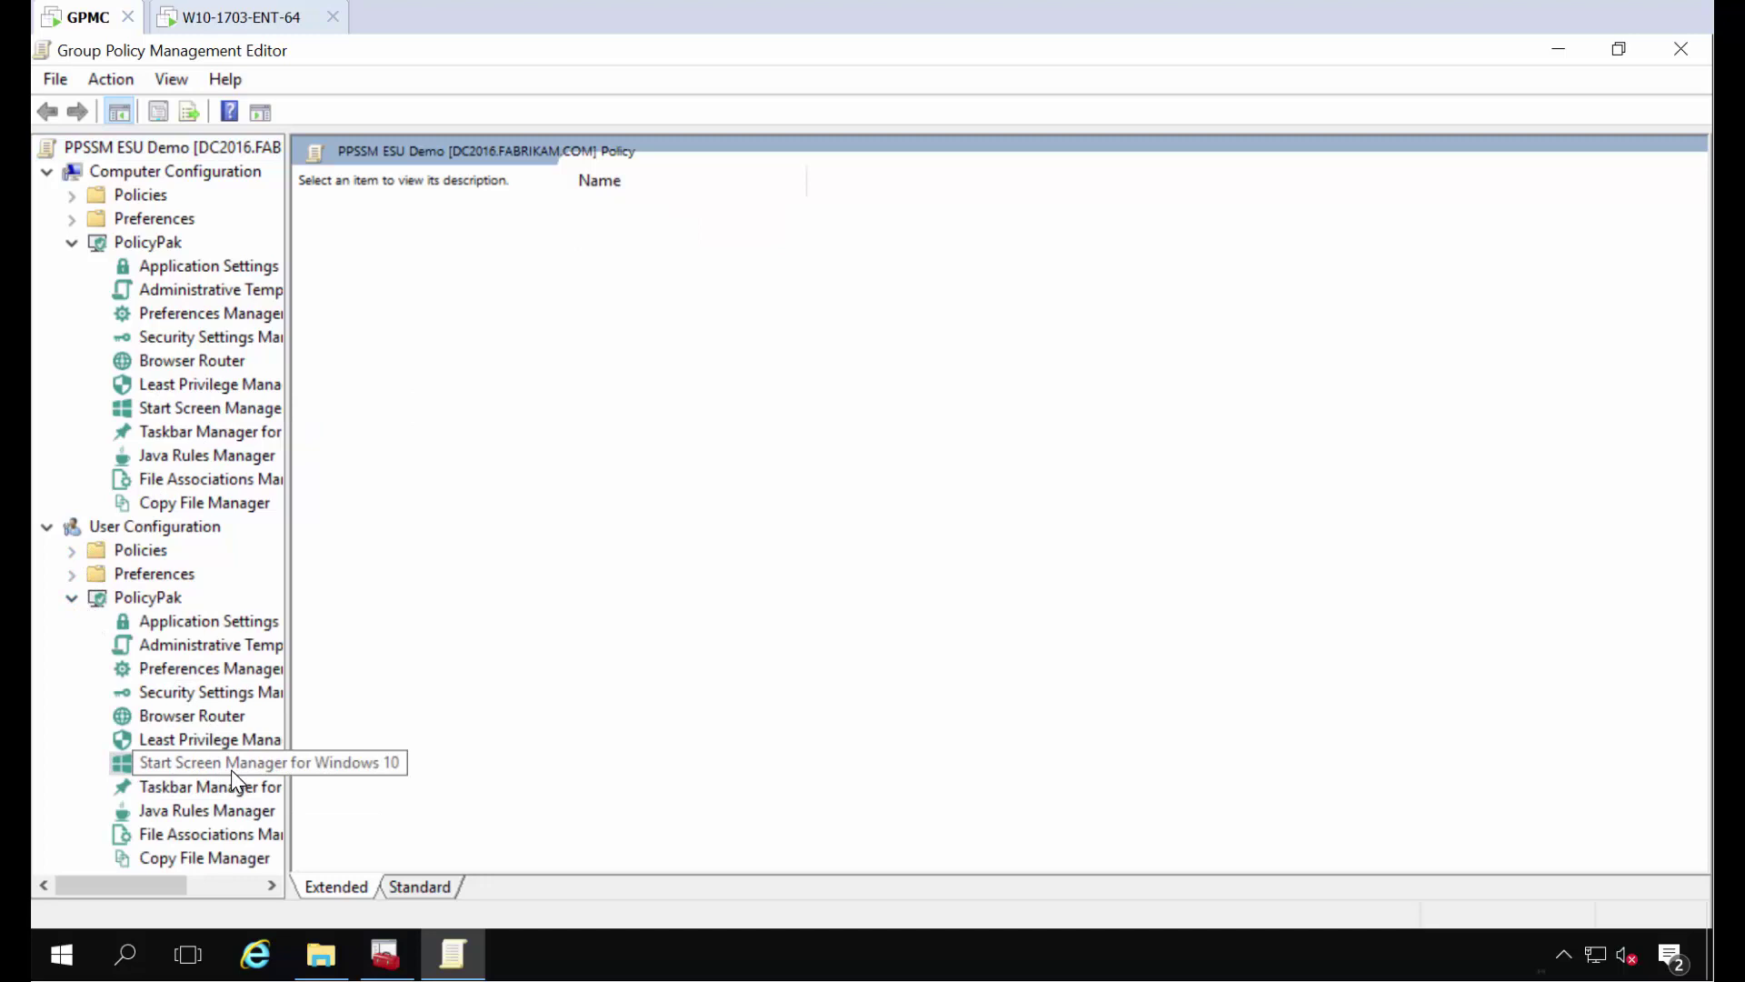
right_click(653, 310)
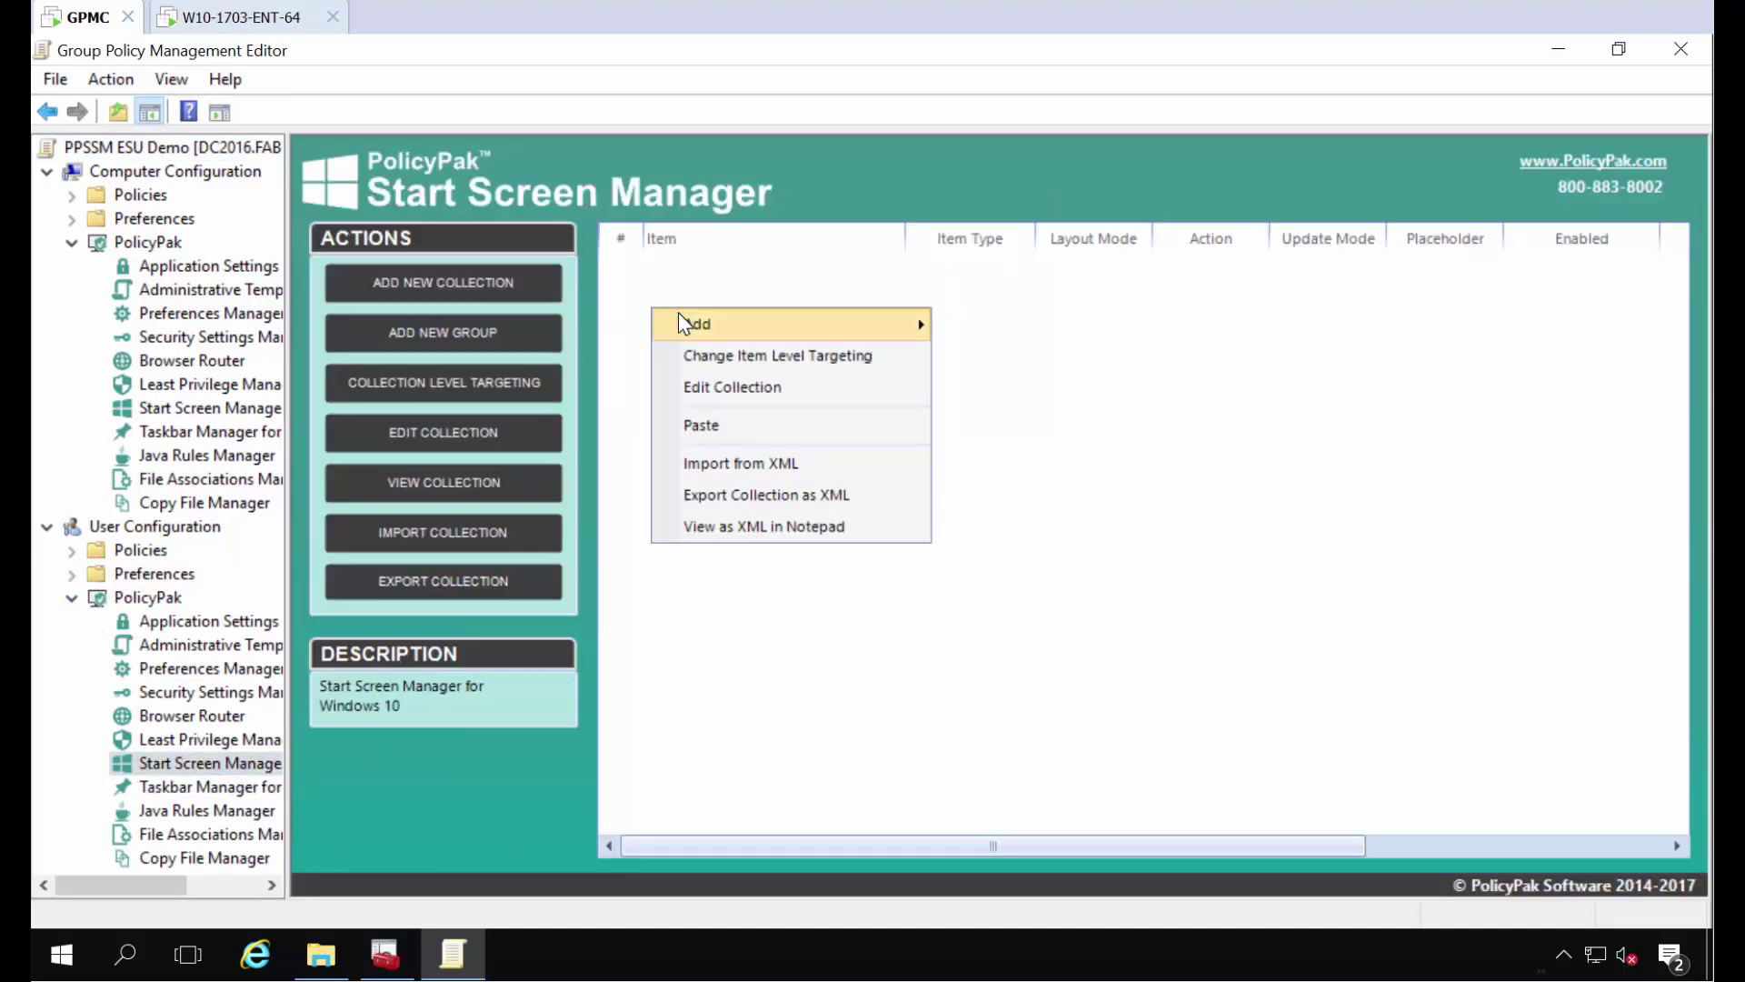
mouse_move(691, 324)
click(1029, 332)
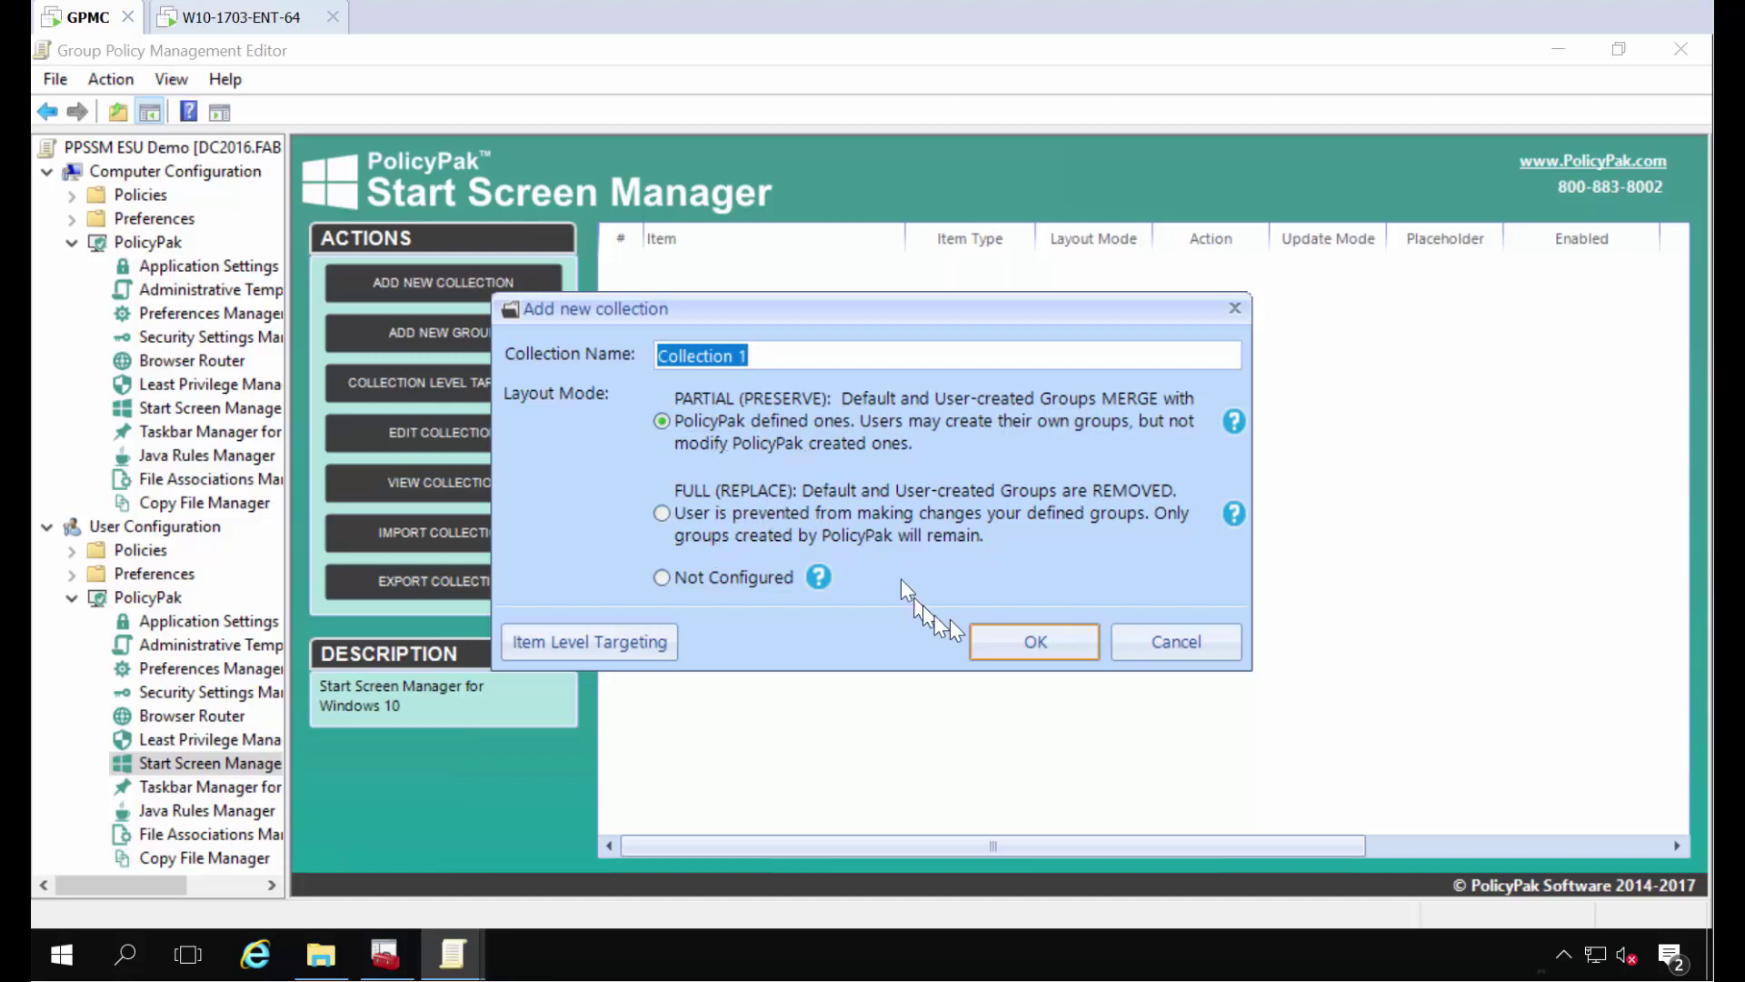
click(1016, 647)
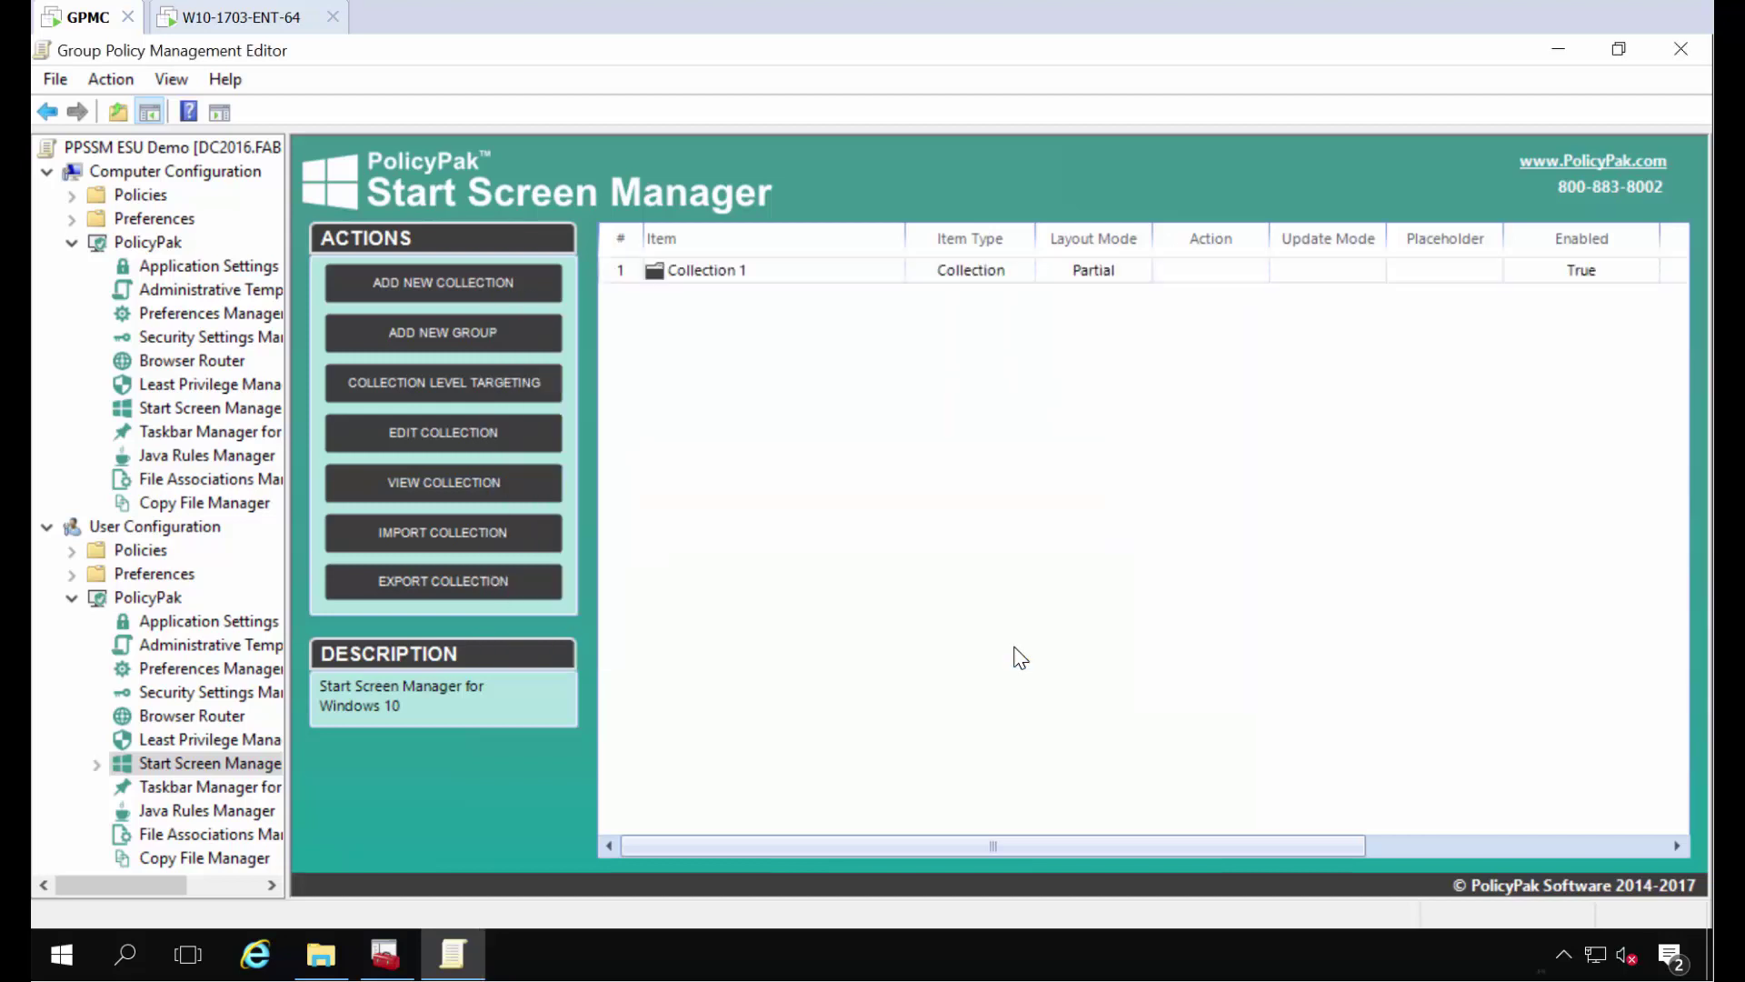
Inside Collection 1, create the tile group 'My Important Apps' and open it.
double_click(702, 271)
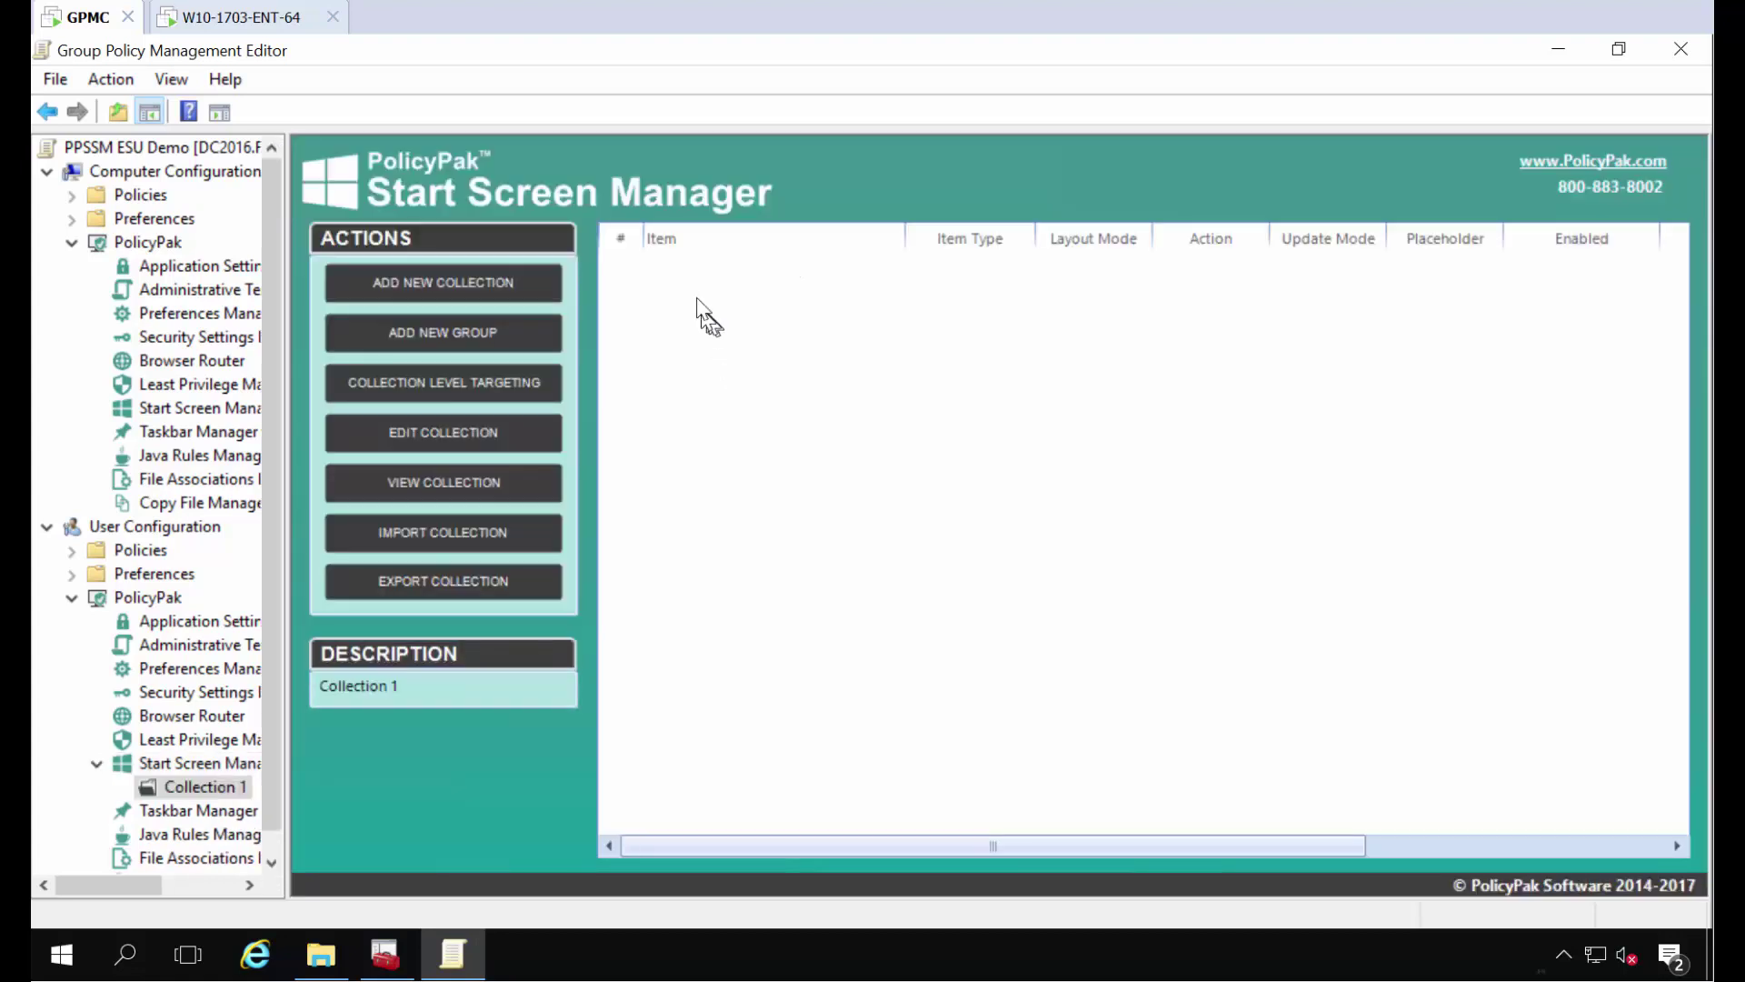
right_click(668, 282)
mouse_move(704, 292)
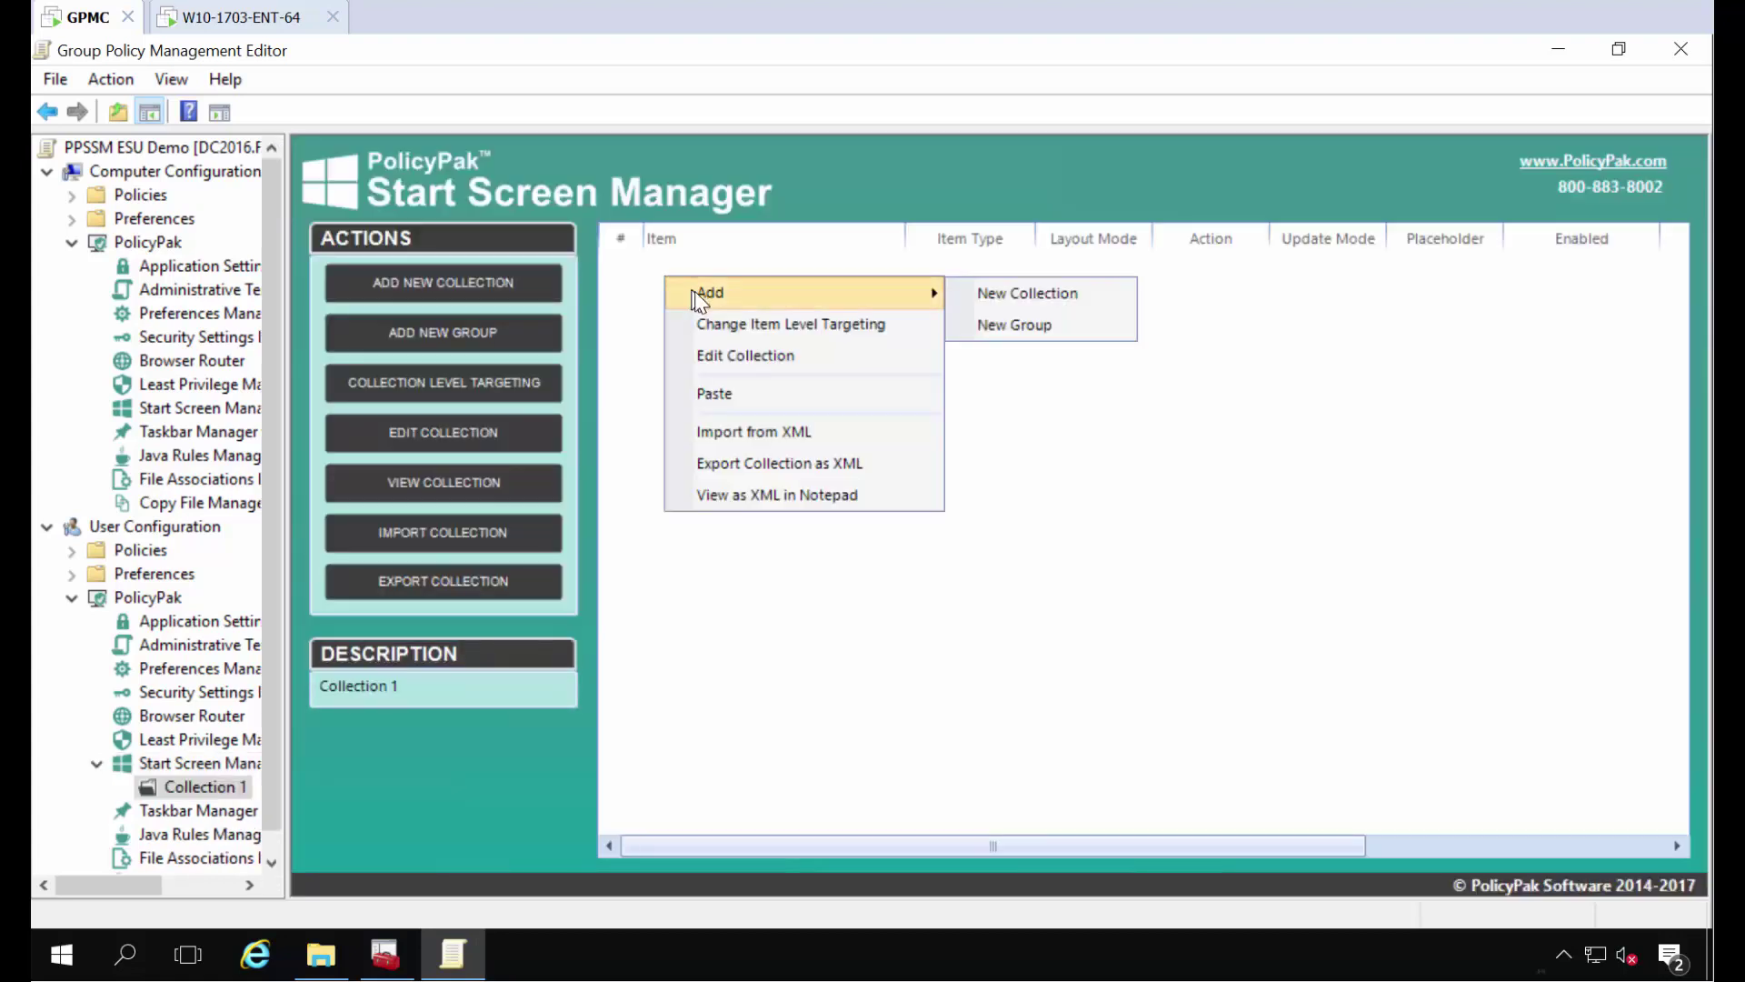
click(1009, 324)
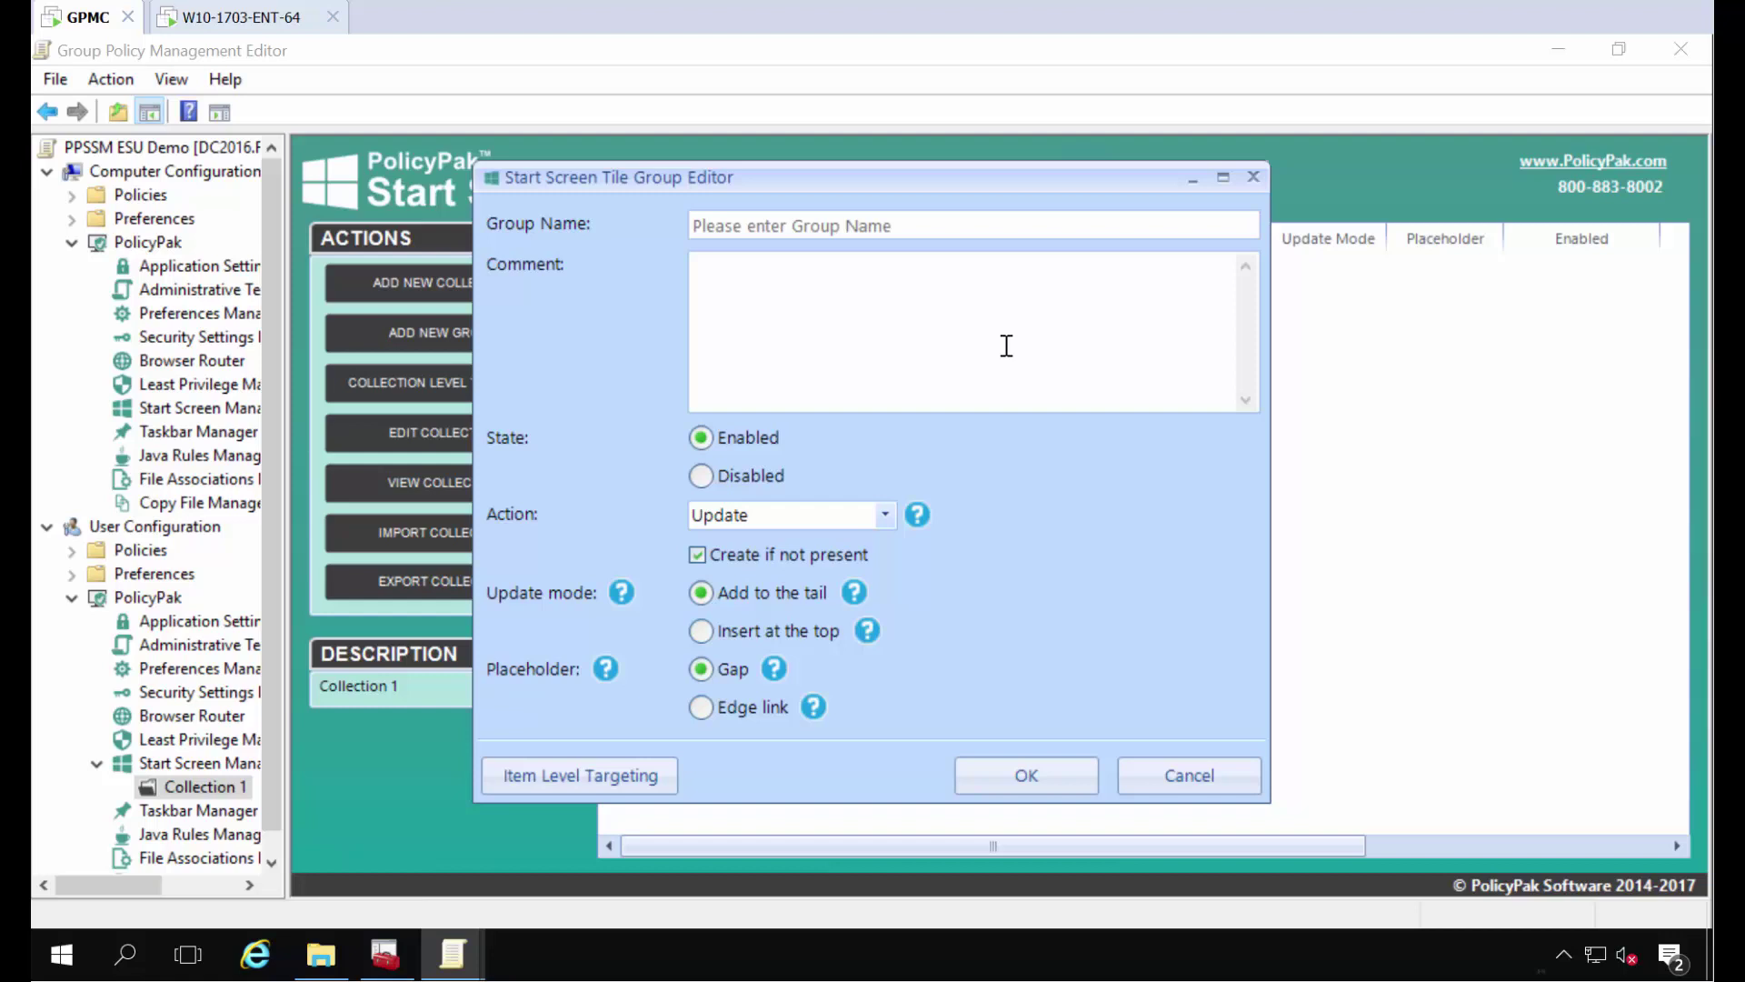
click(1000, 225)
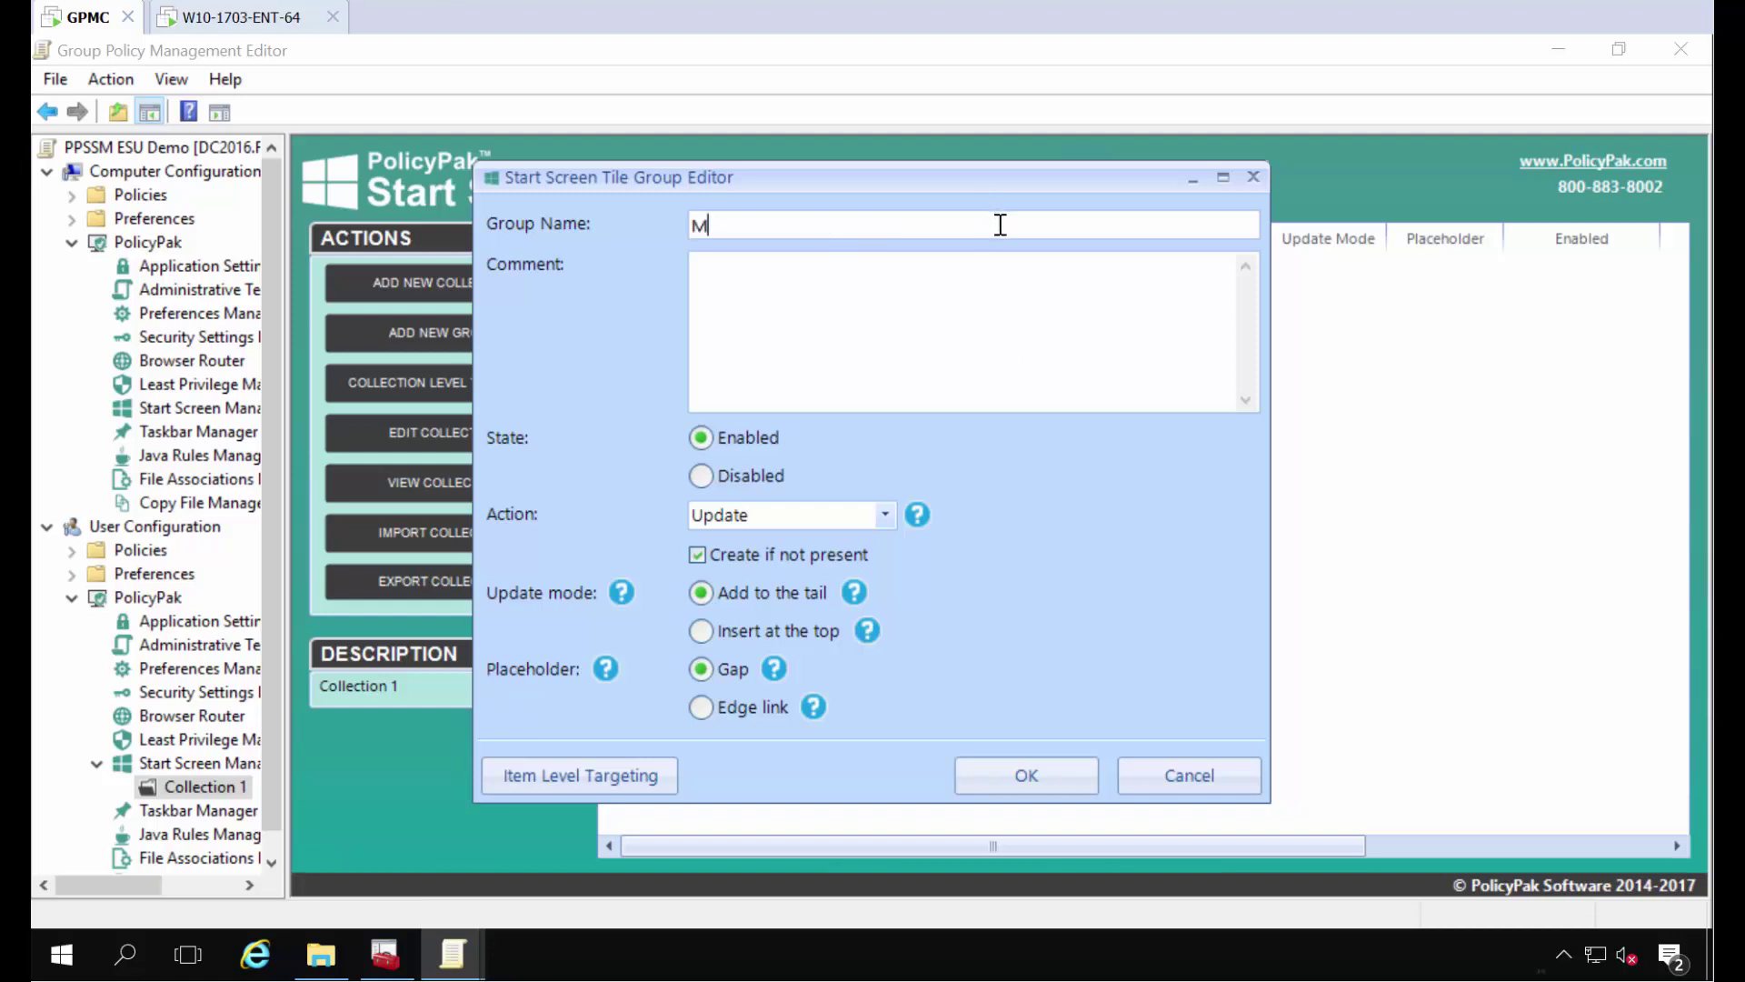
text(My Important Apps)
click(1066, 776)
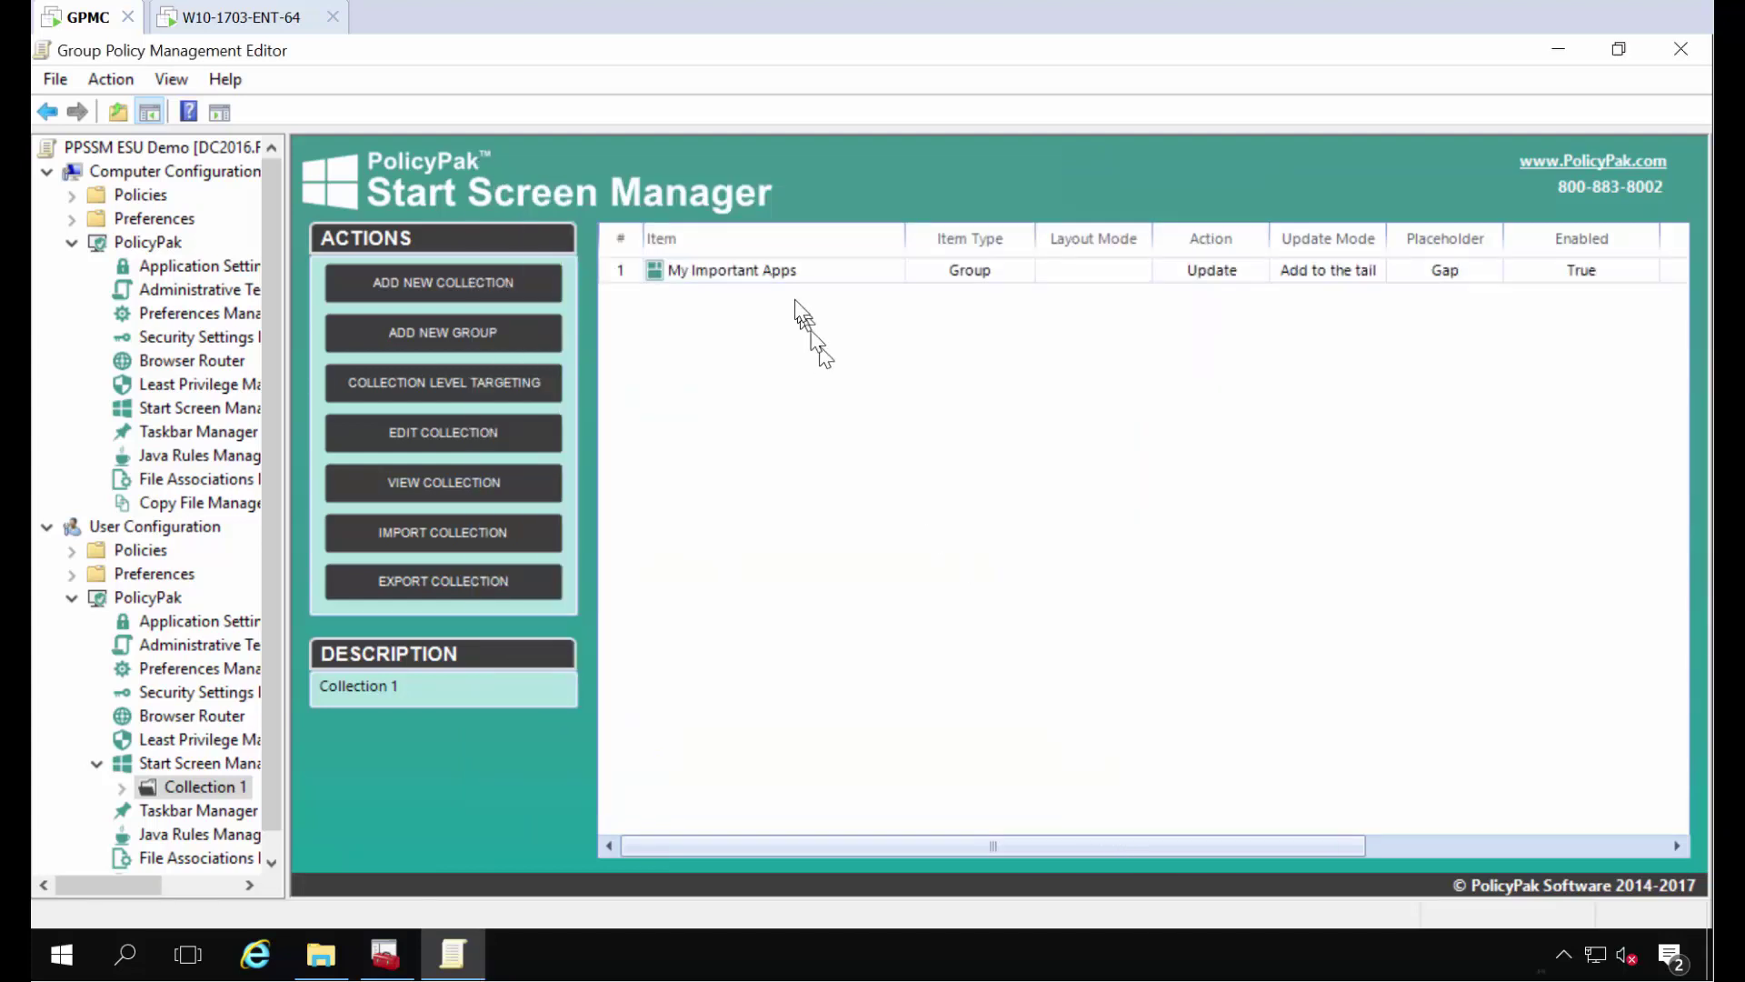
double_click(797, 289)
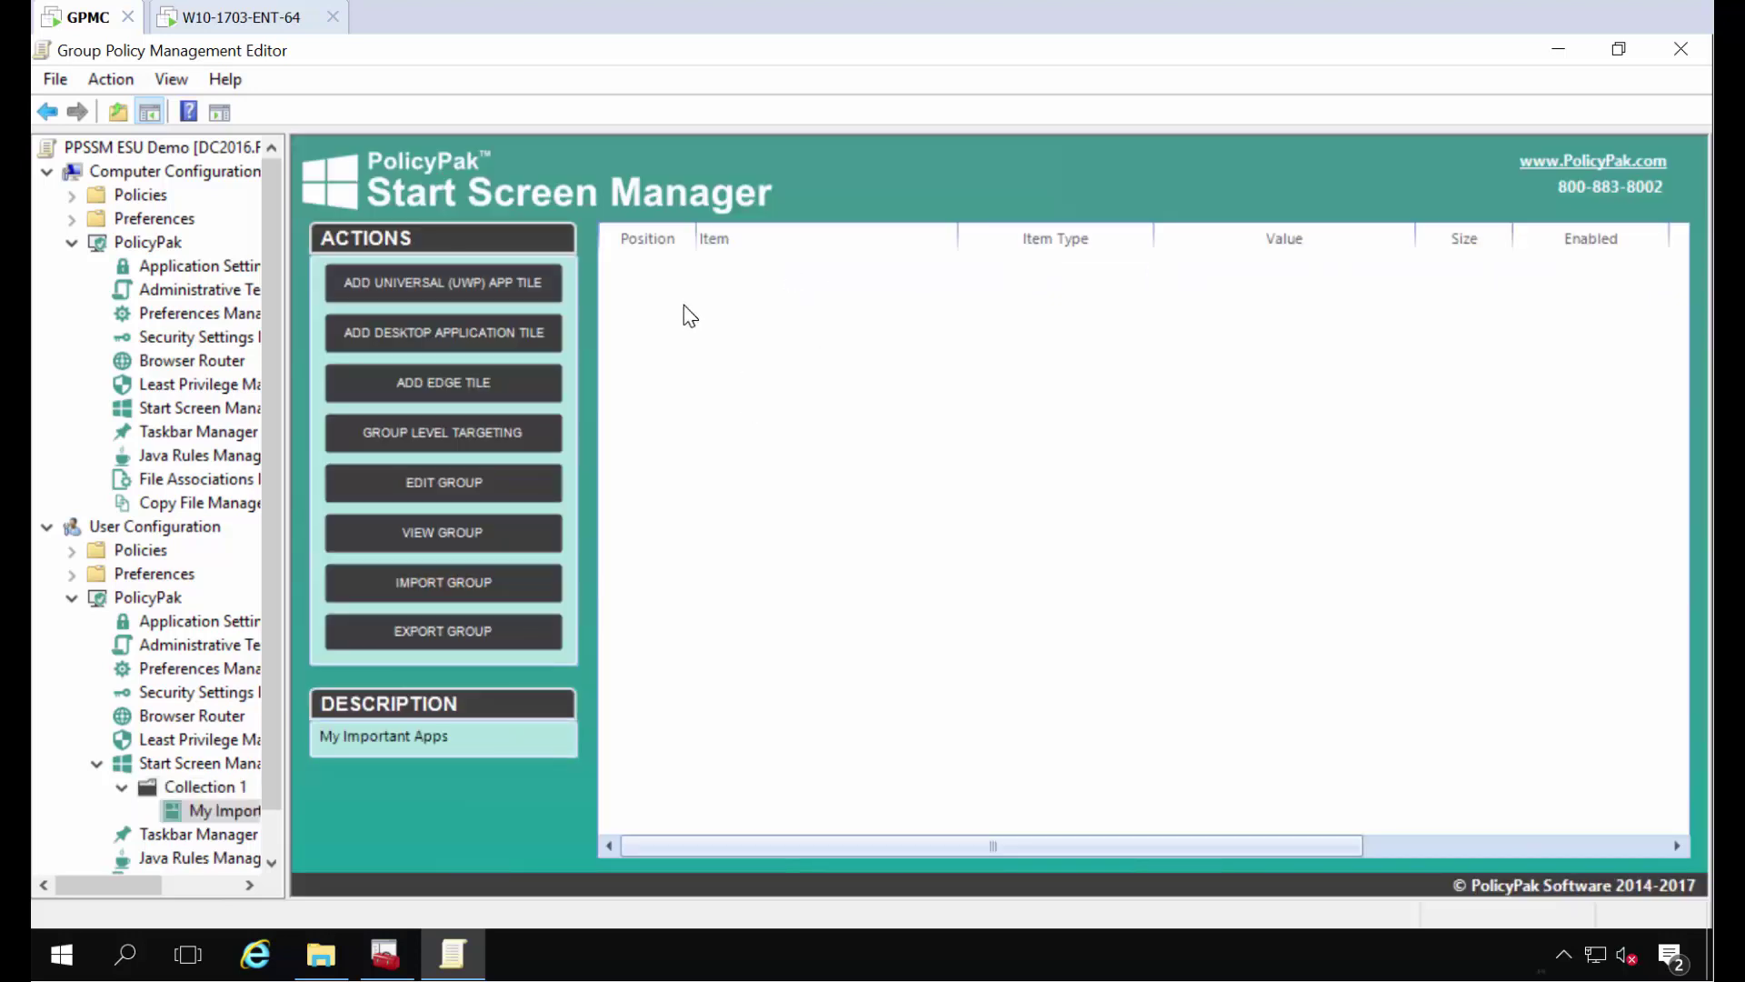
Add a medium Adobe Reader desktop application tile named 'AcroReader' to the group.
right_click(684, 304)
mouse_move(718, 324)
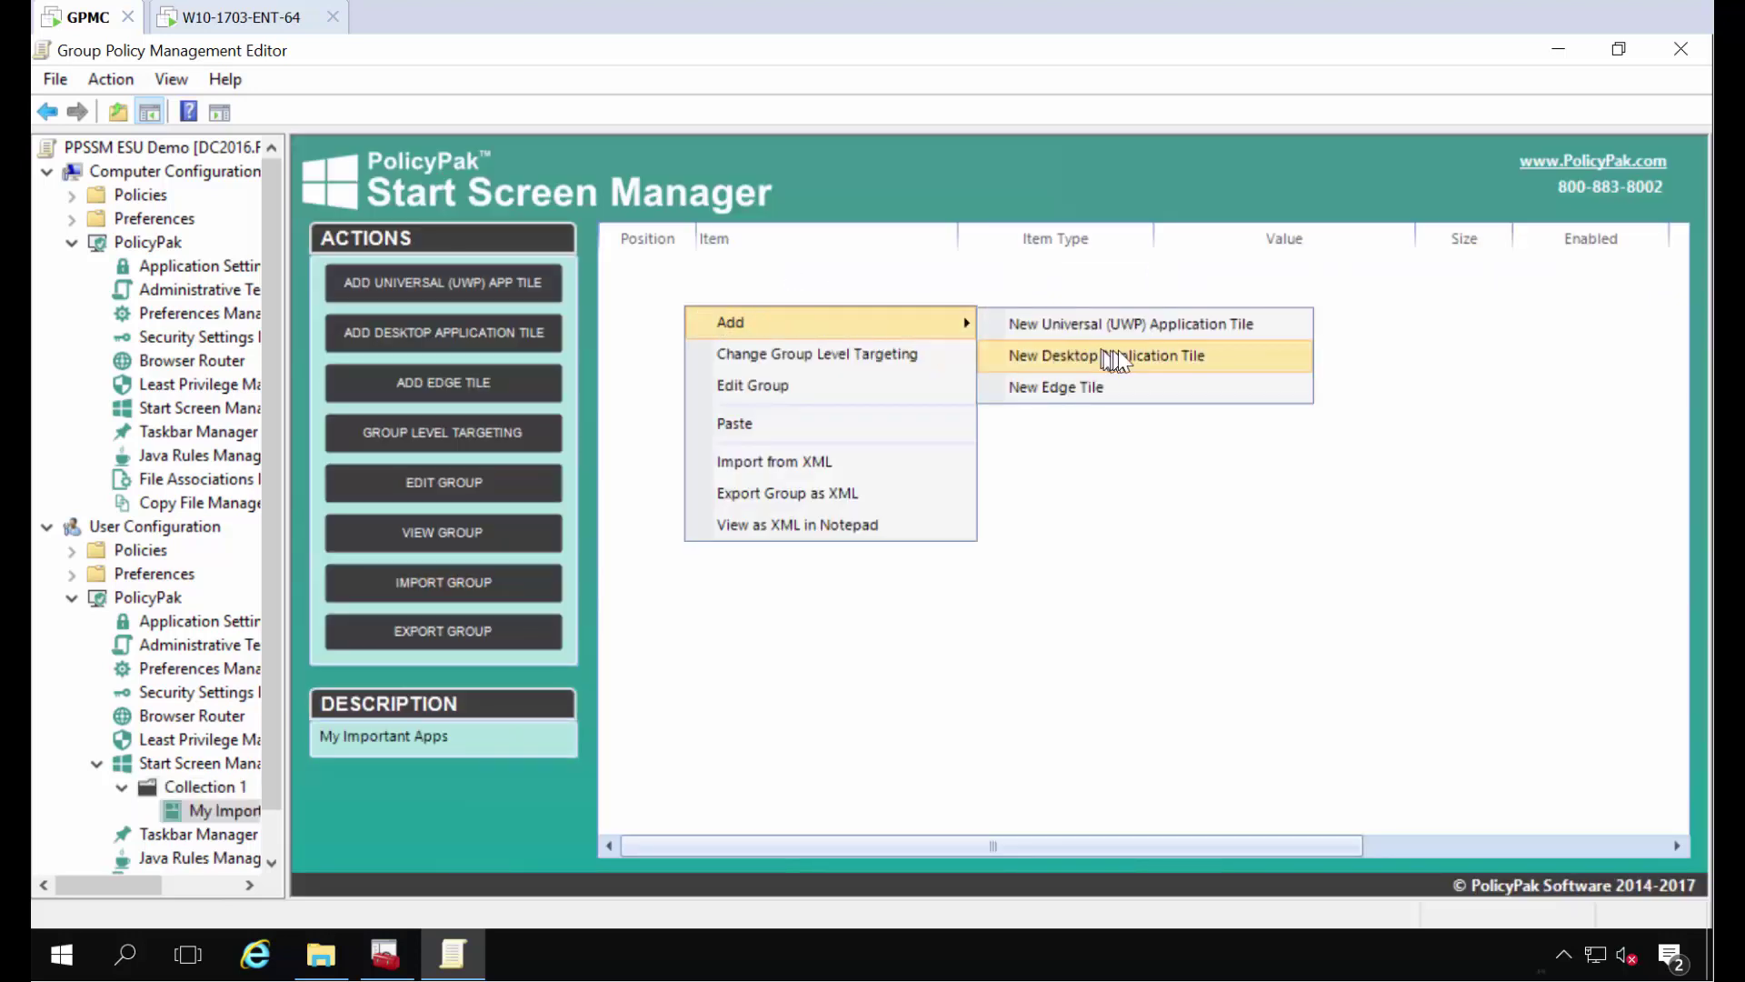
click(1209, 367)
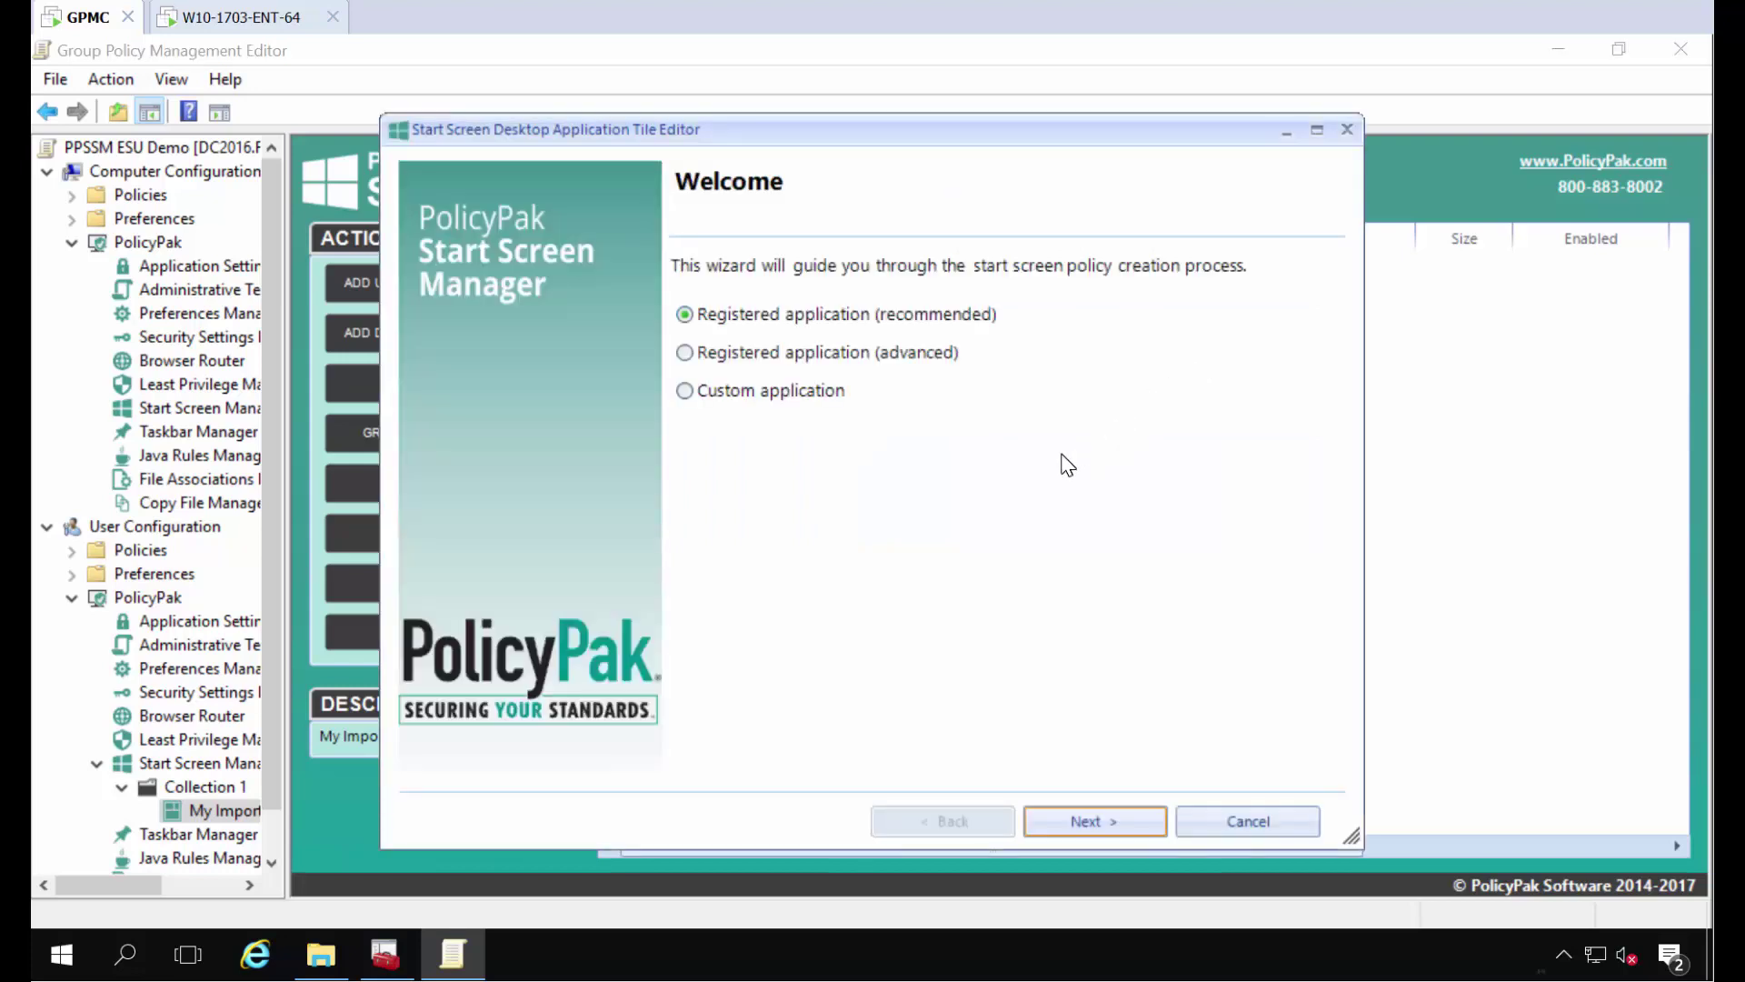
click(1132, 823)
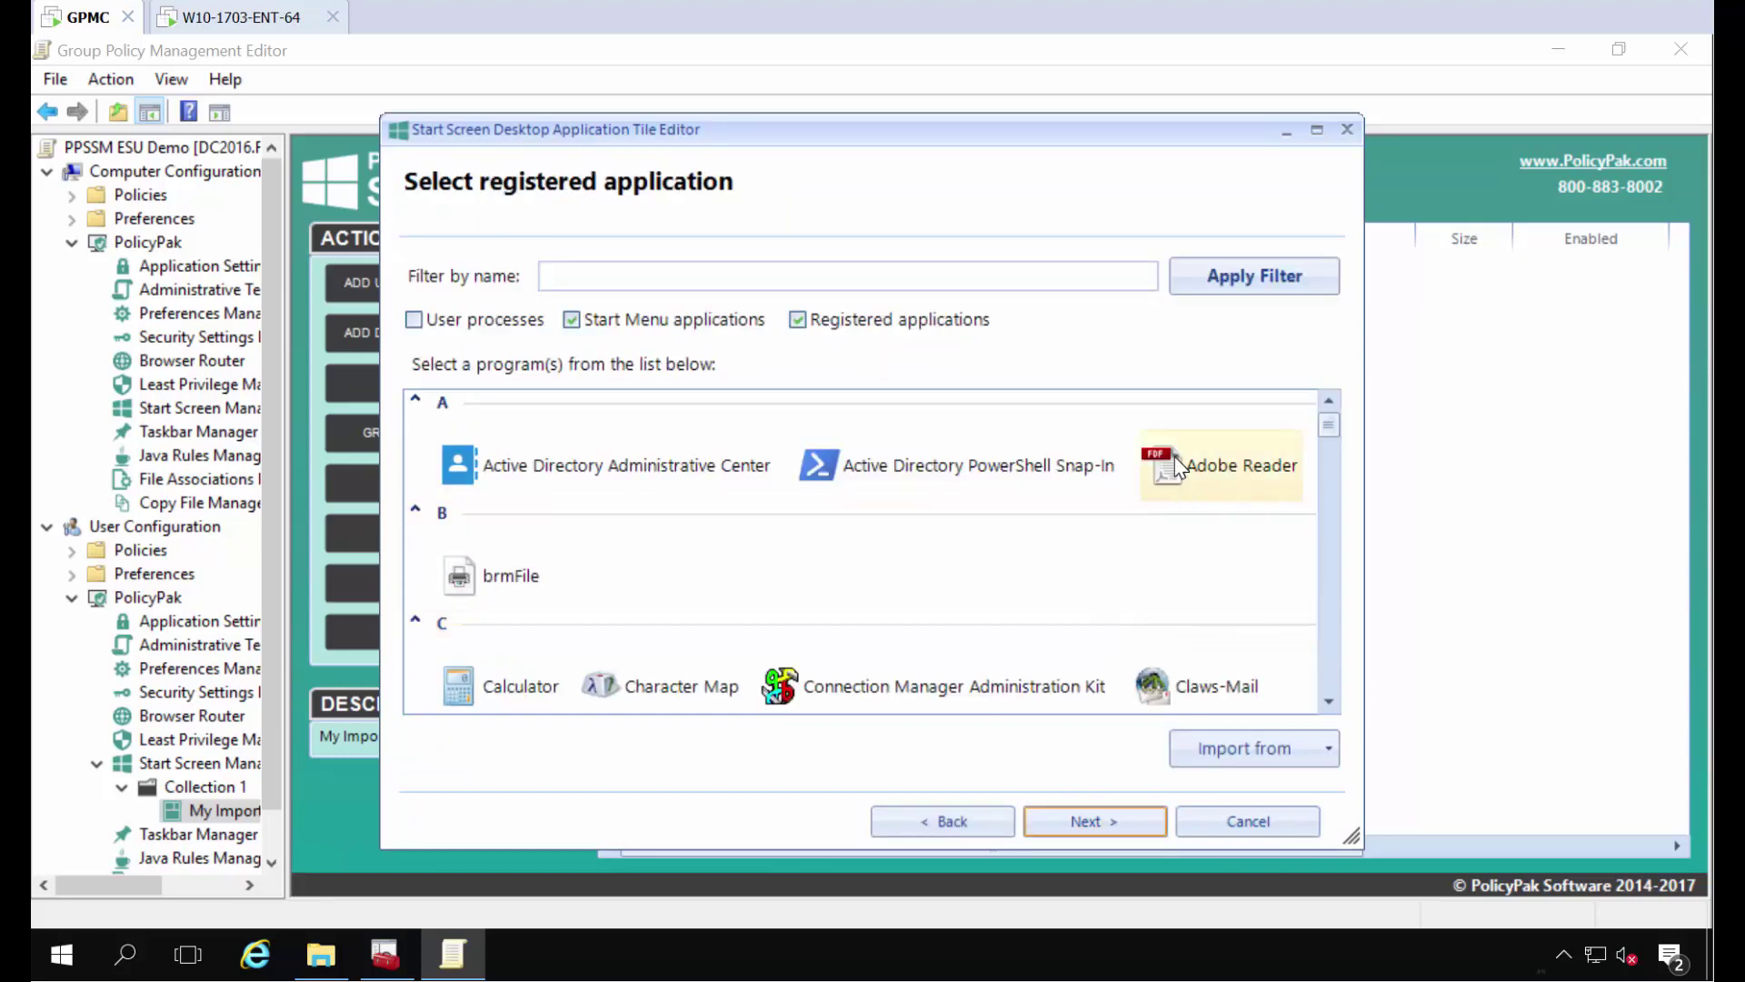
click(1190, 458)
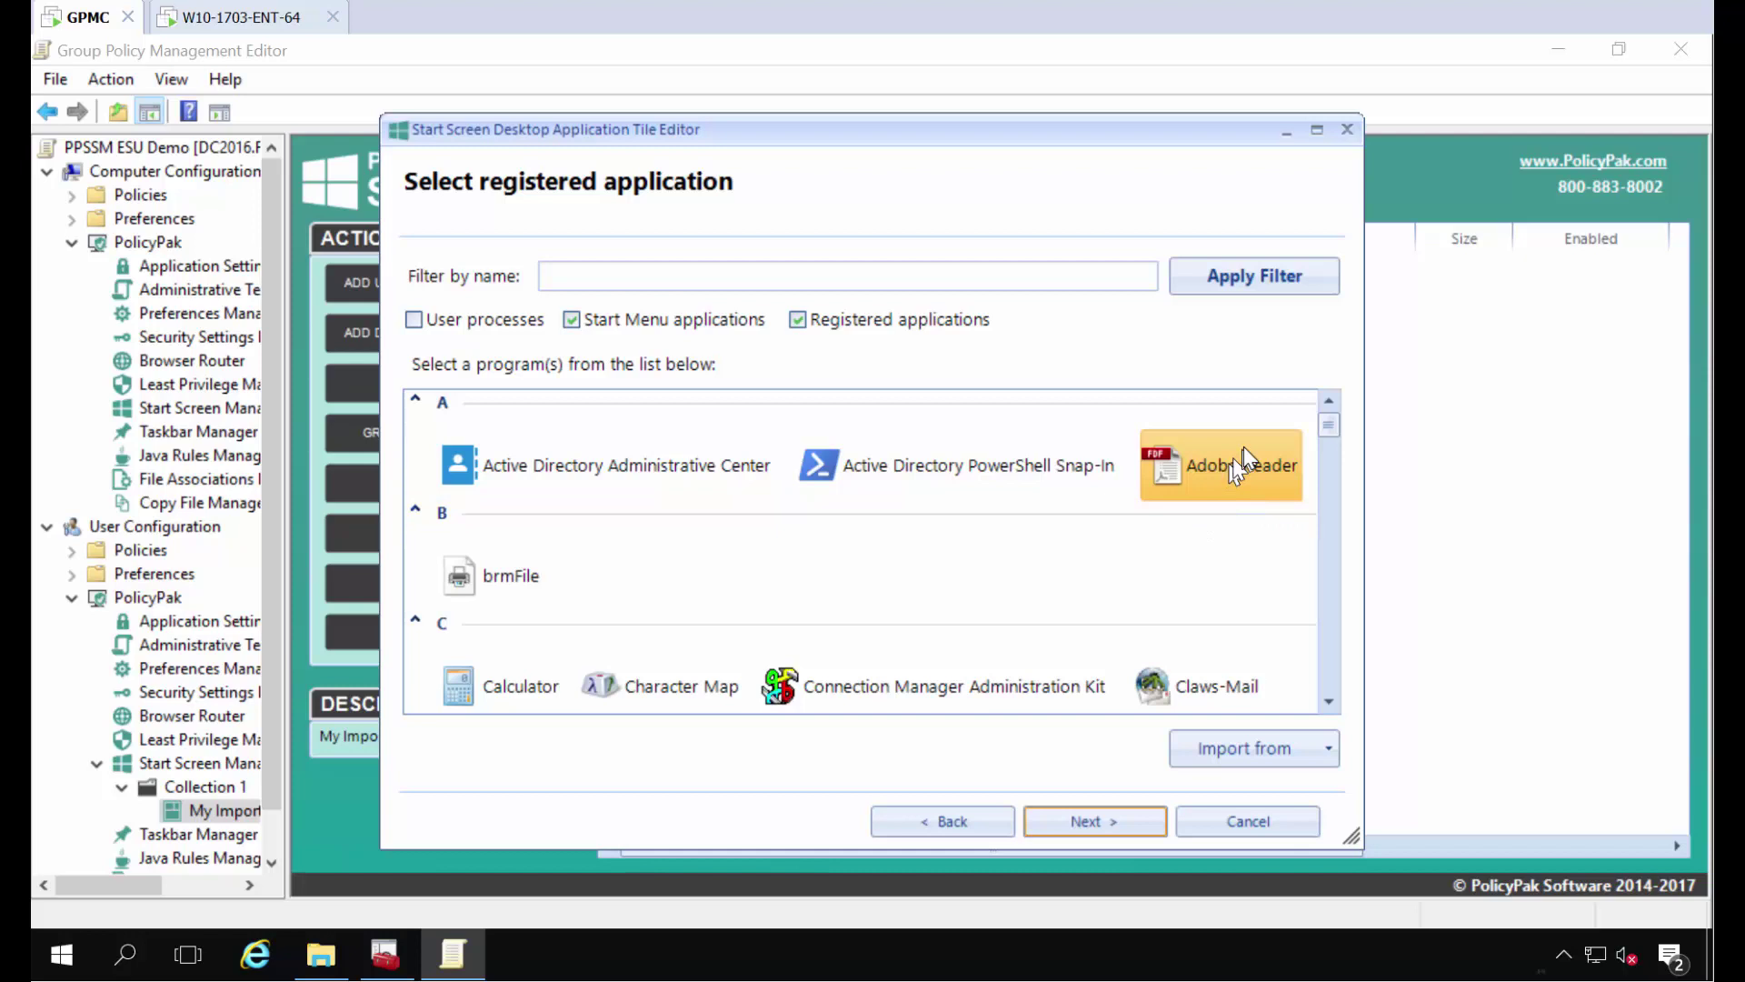
click(1086, 823)
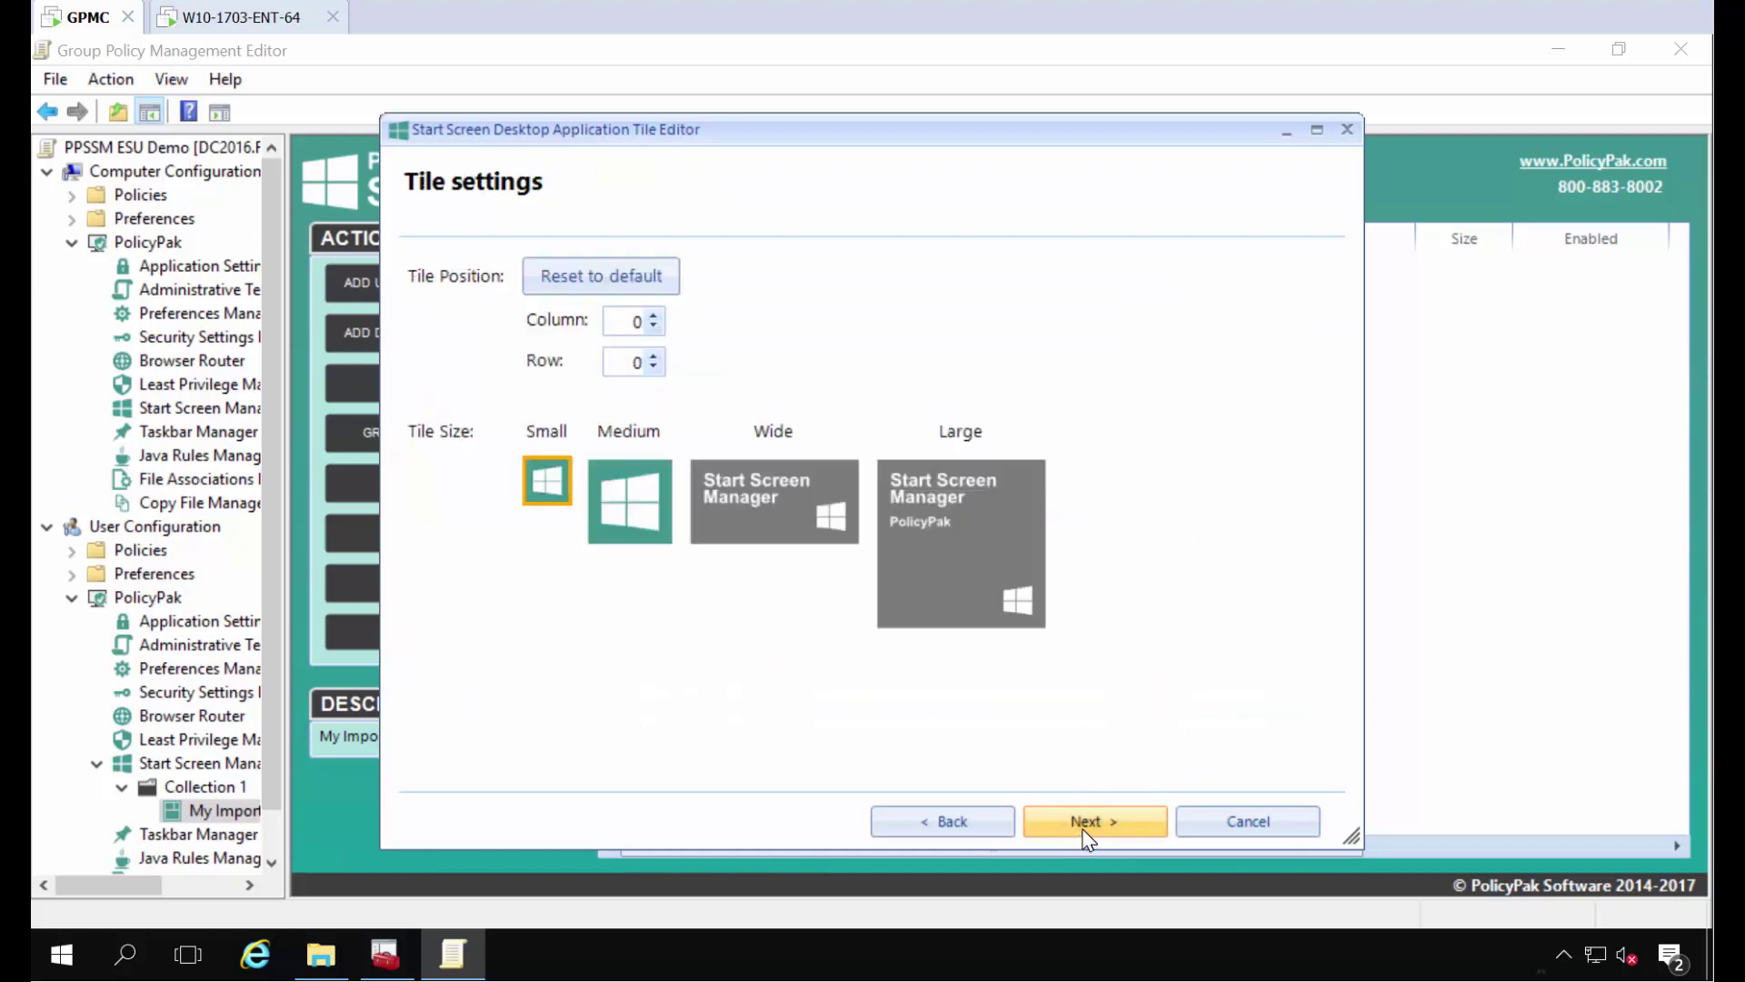
click(622, 503)
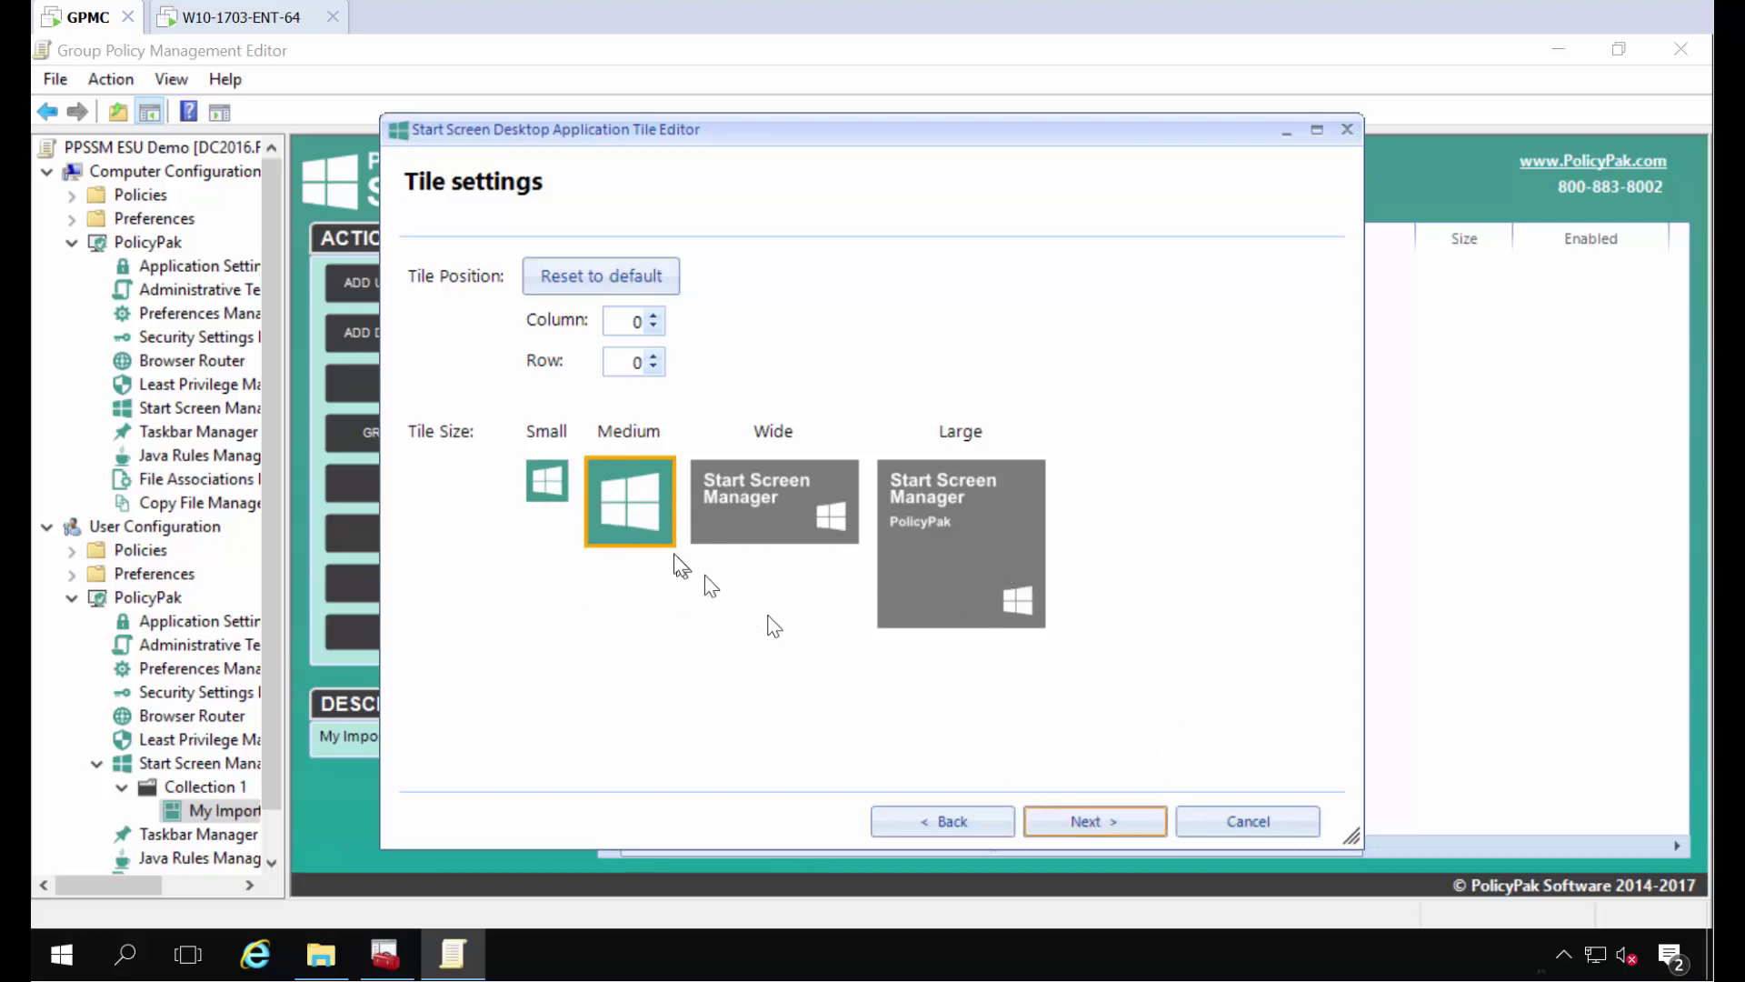
click(1051, 817)
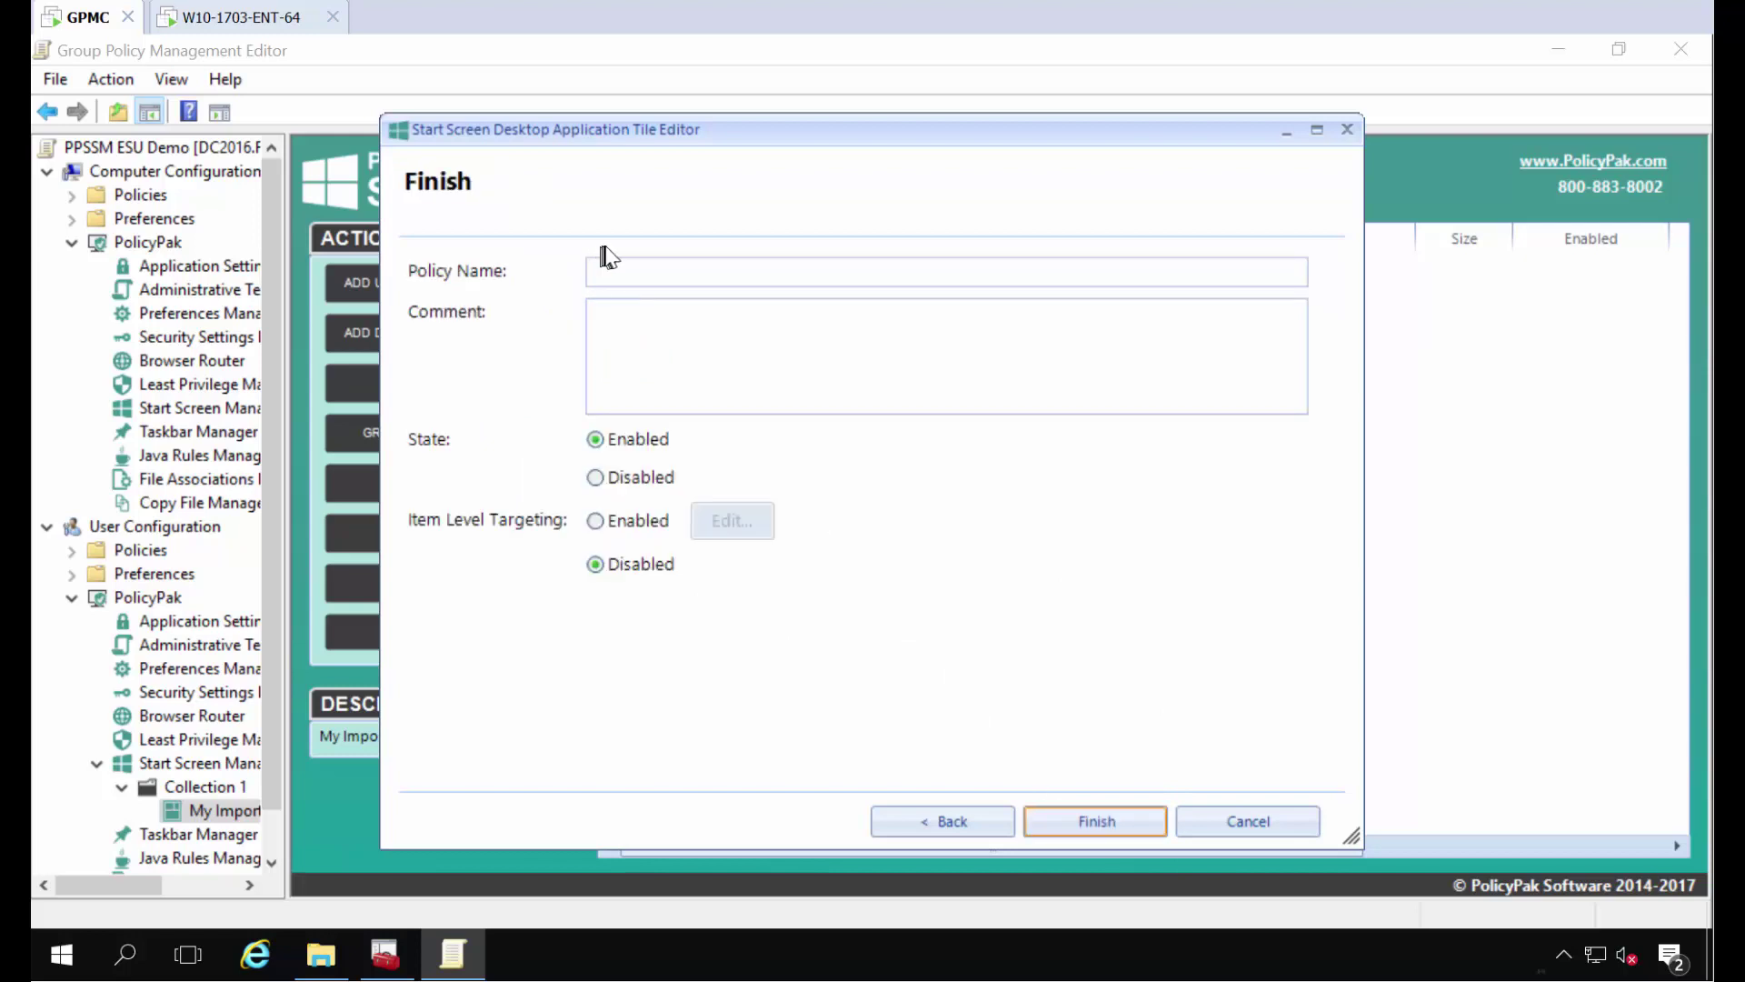
click(627, 270)
text(AcroReader tile)
key(Return)
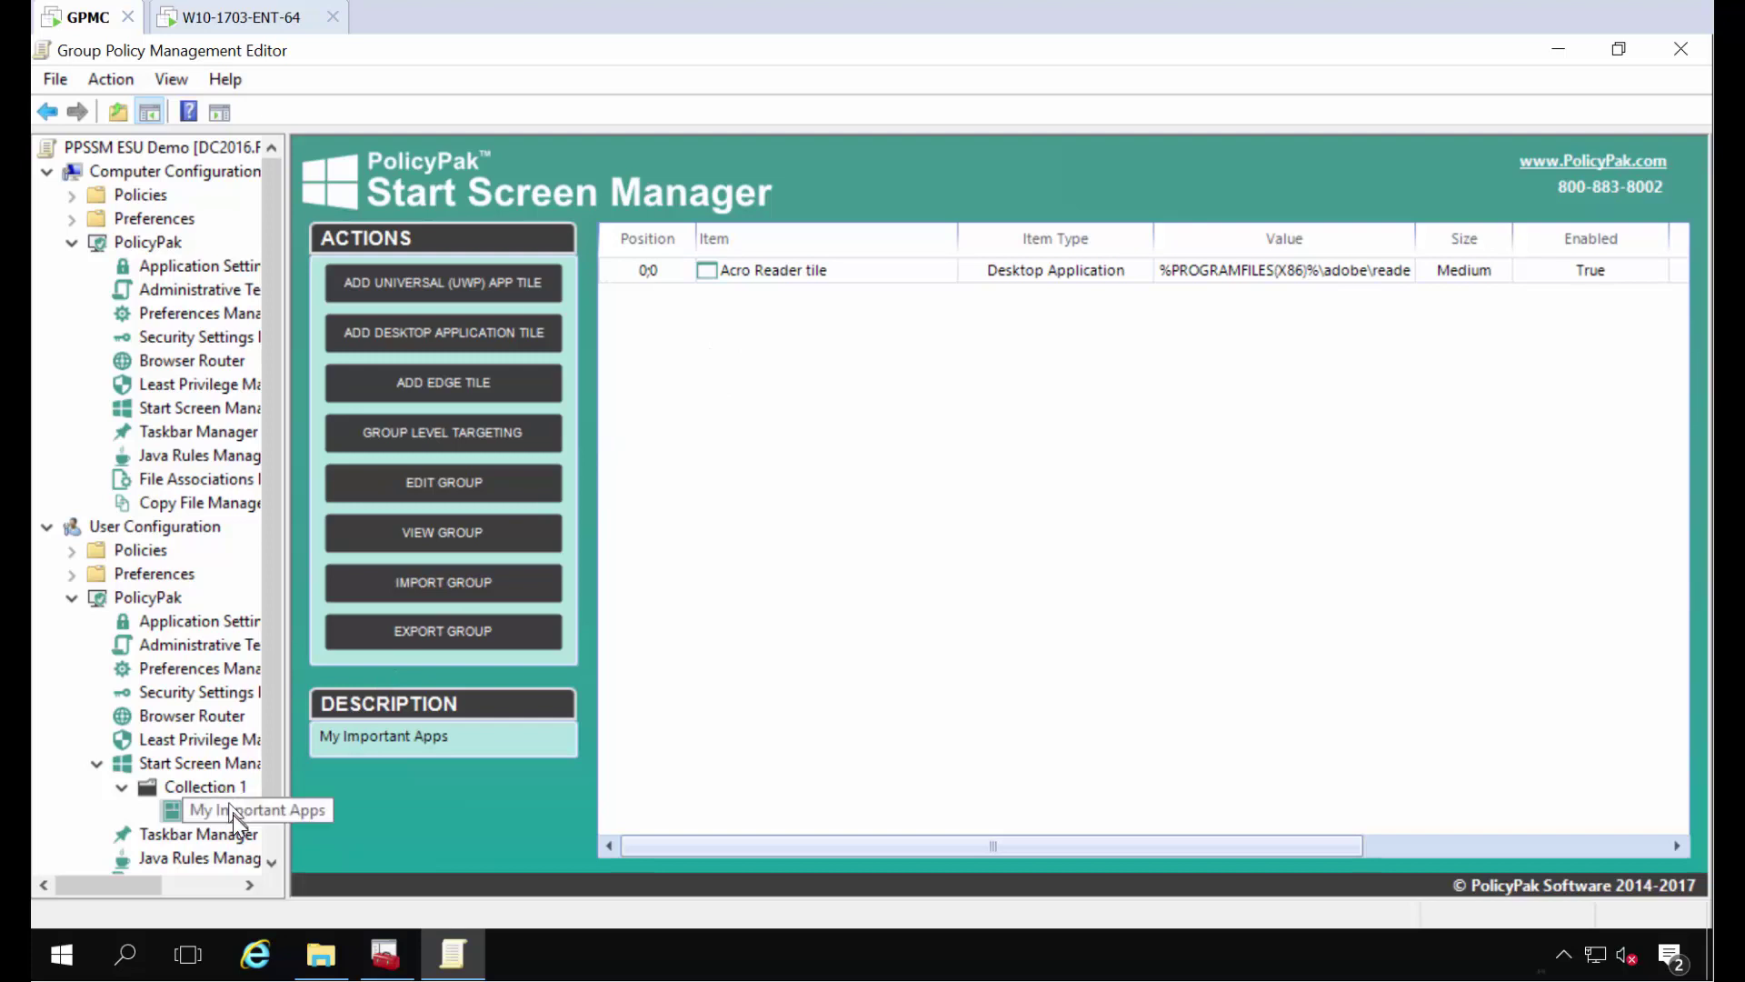
Start a new UWP tile and import the PPSSM-apps-export-from-Win10 app list from SHARE.
right_click(737, 350)
mouse_move(779, 361)
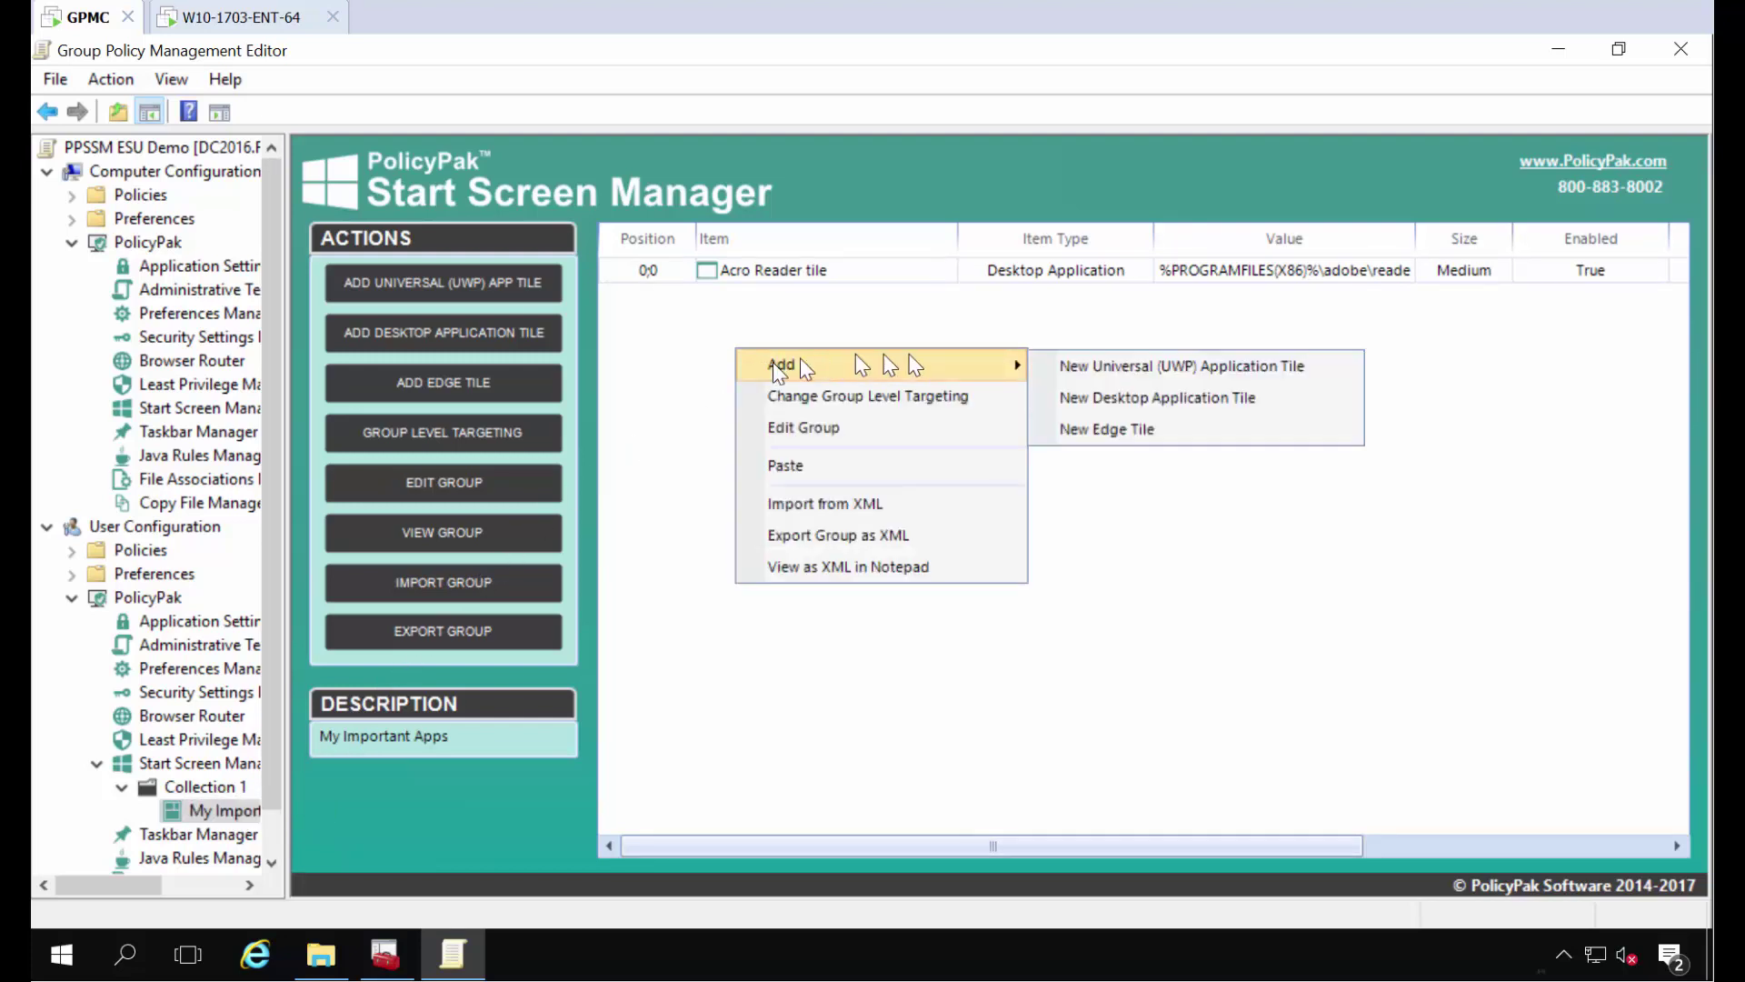
click(1135, 375)
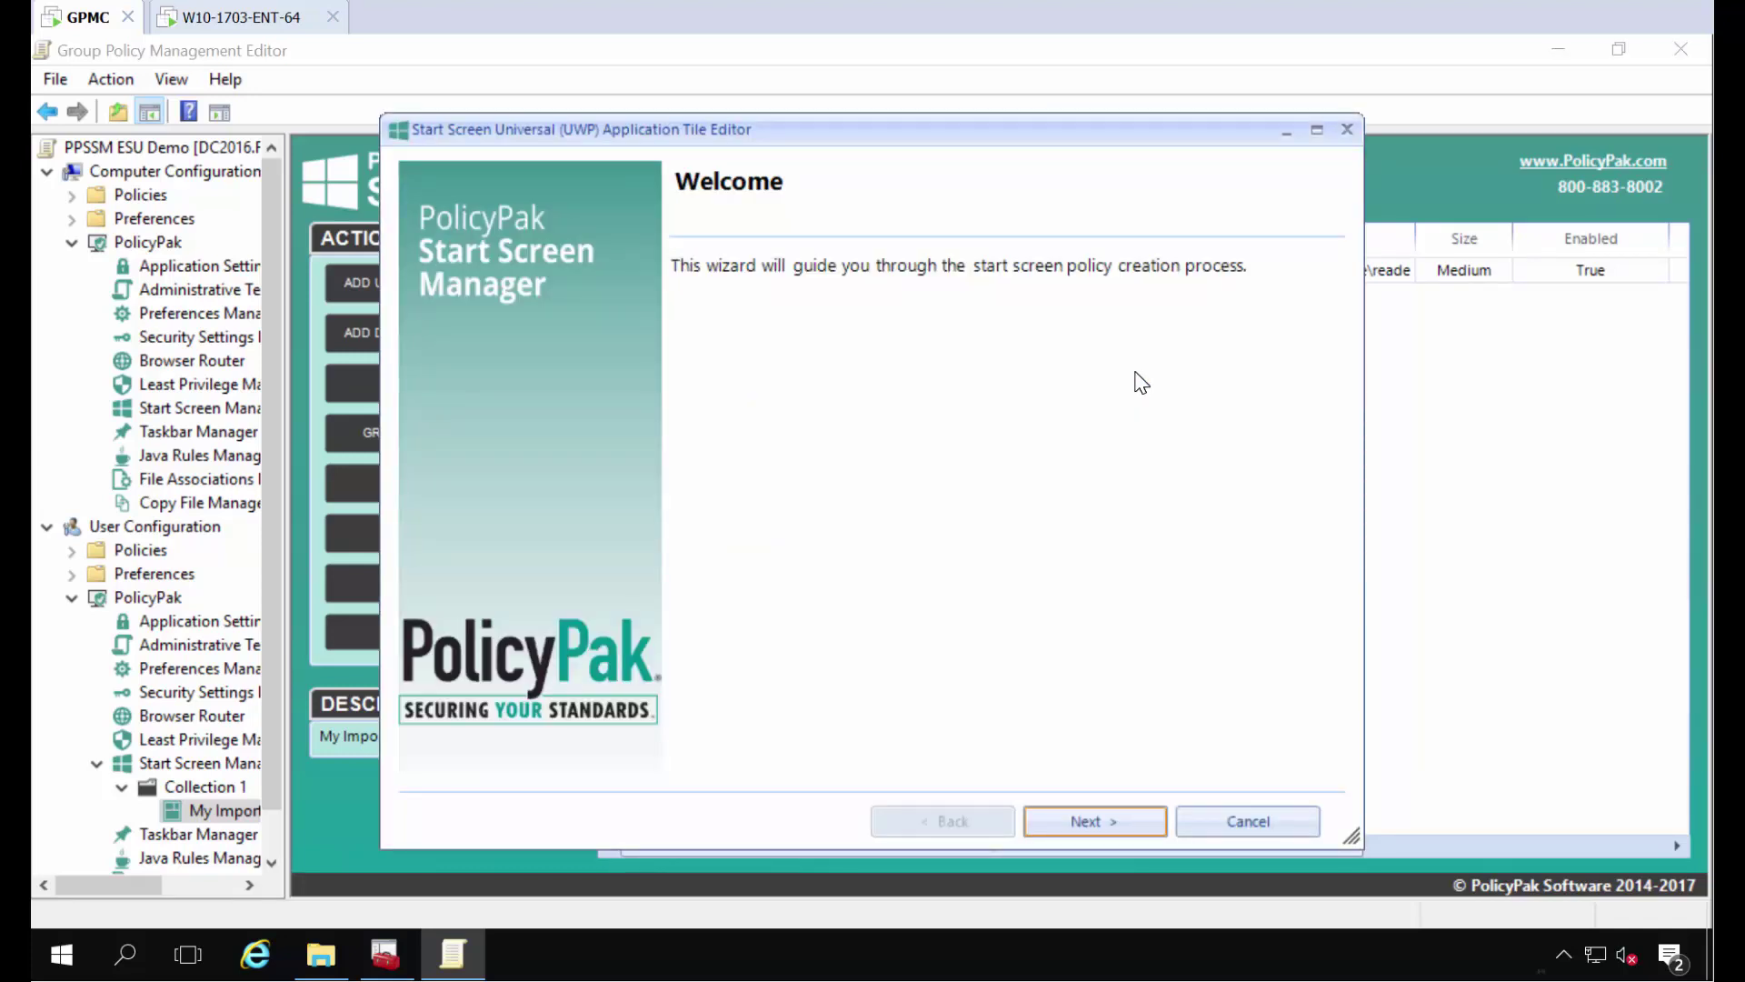
click(1113, 823)
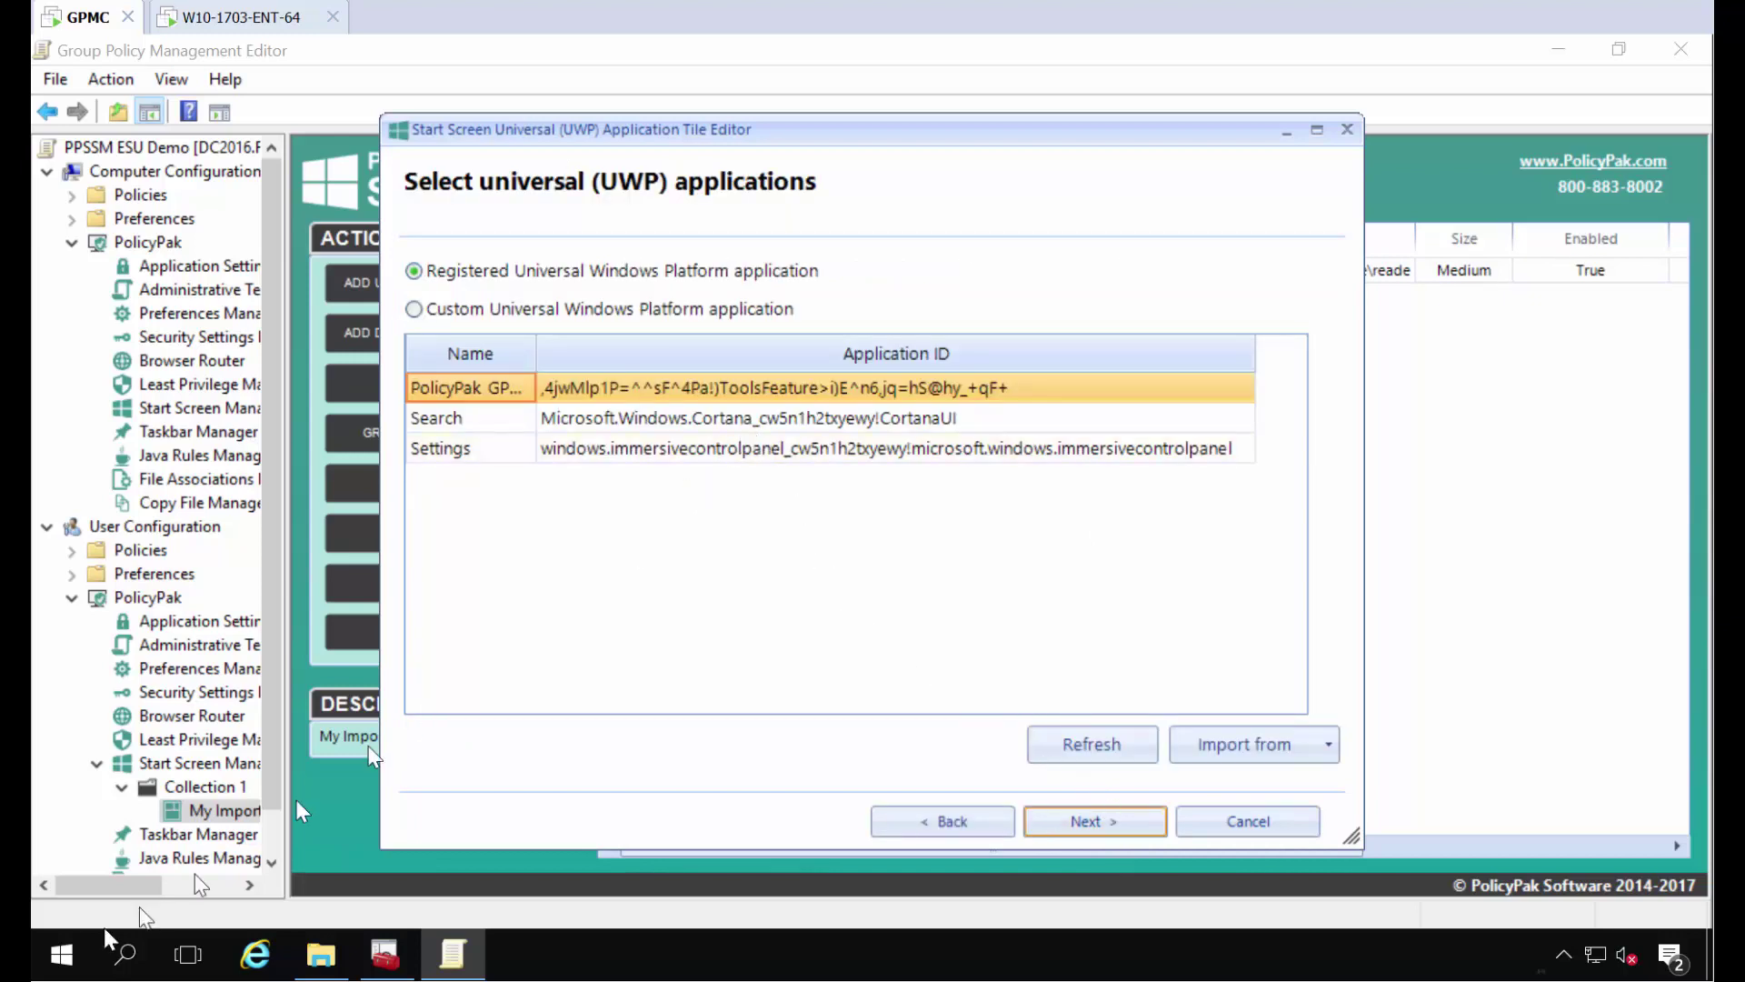
click(61, 954)
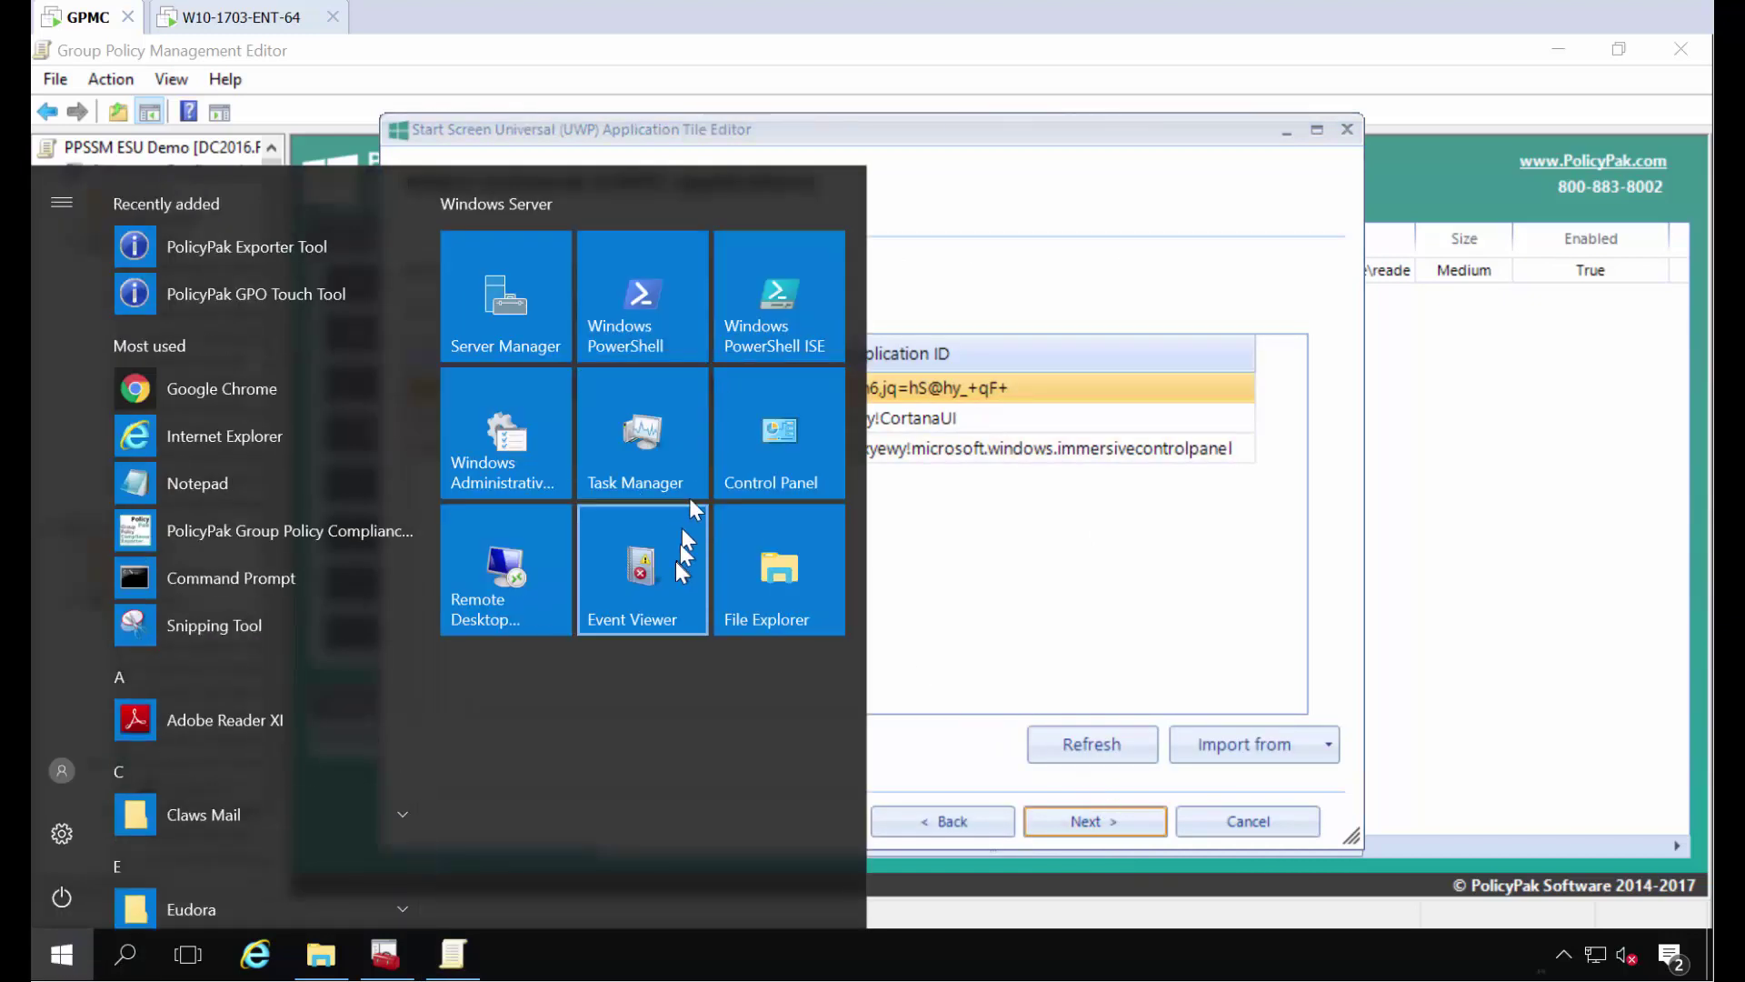
scroll(273, 590, down, 3)
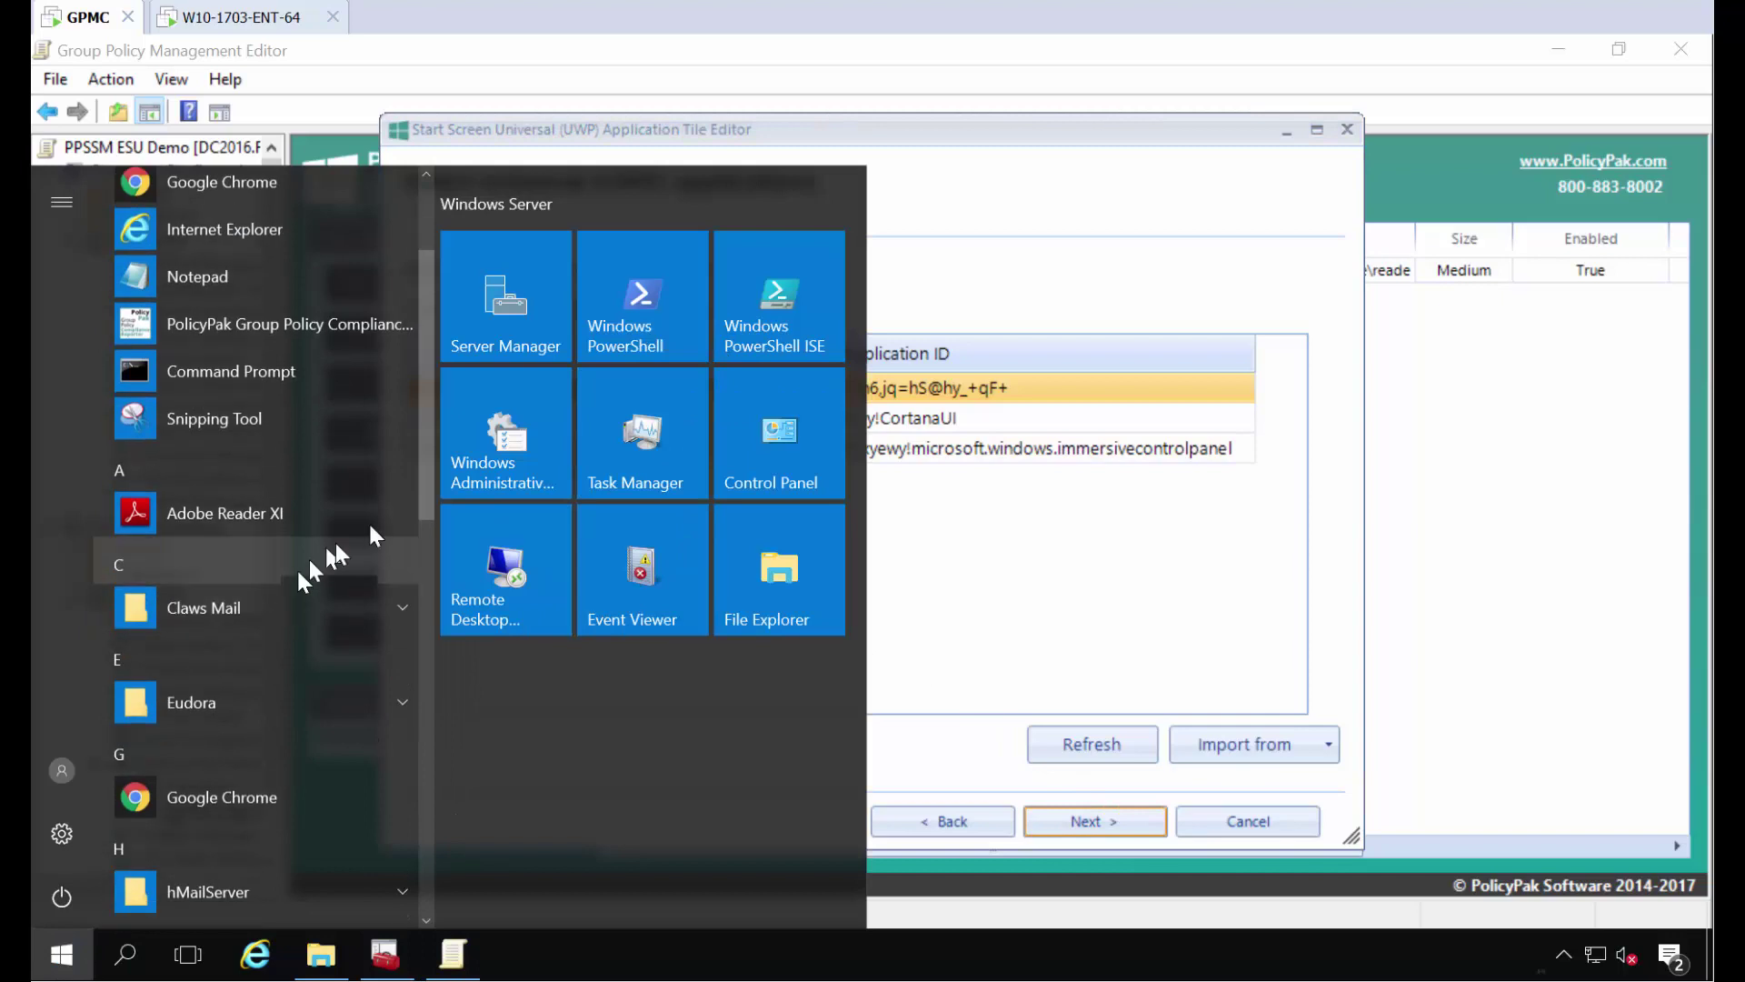
click(1041, 545)
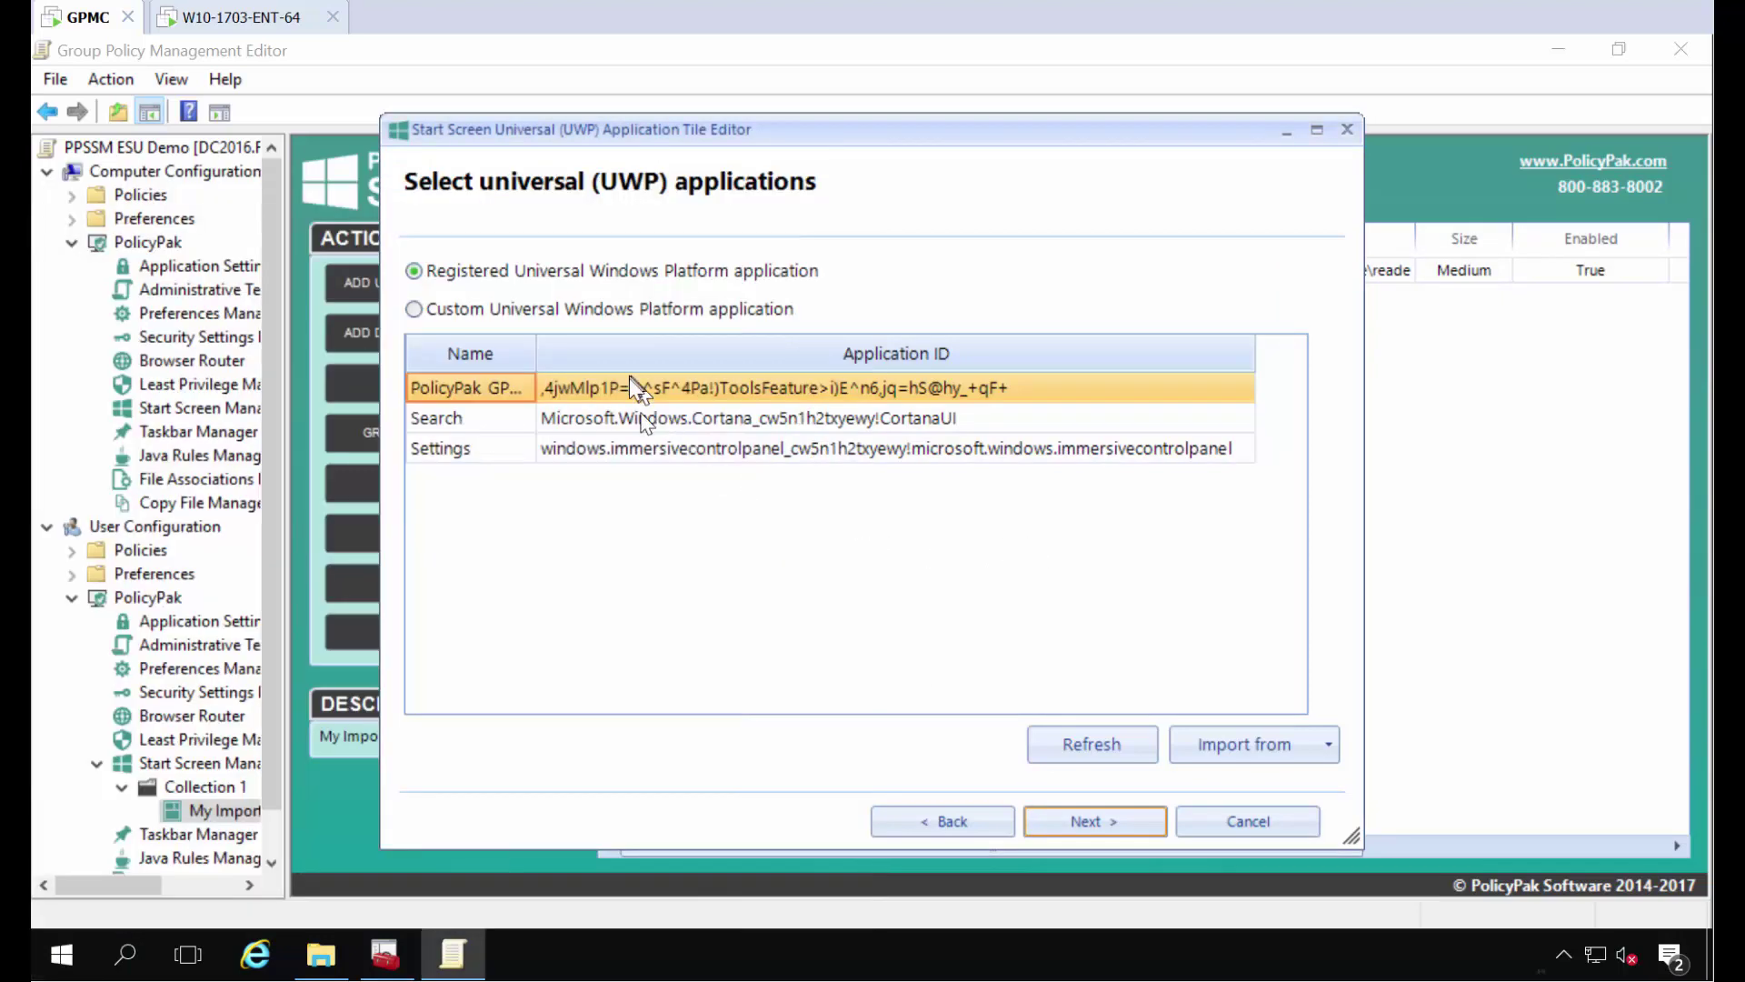
click(1238, 744)
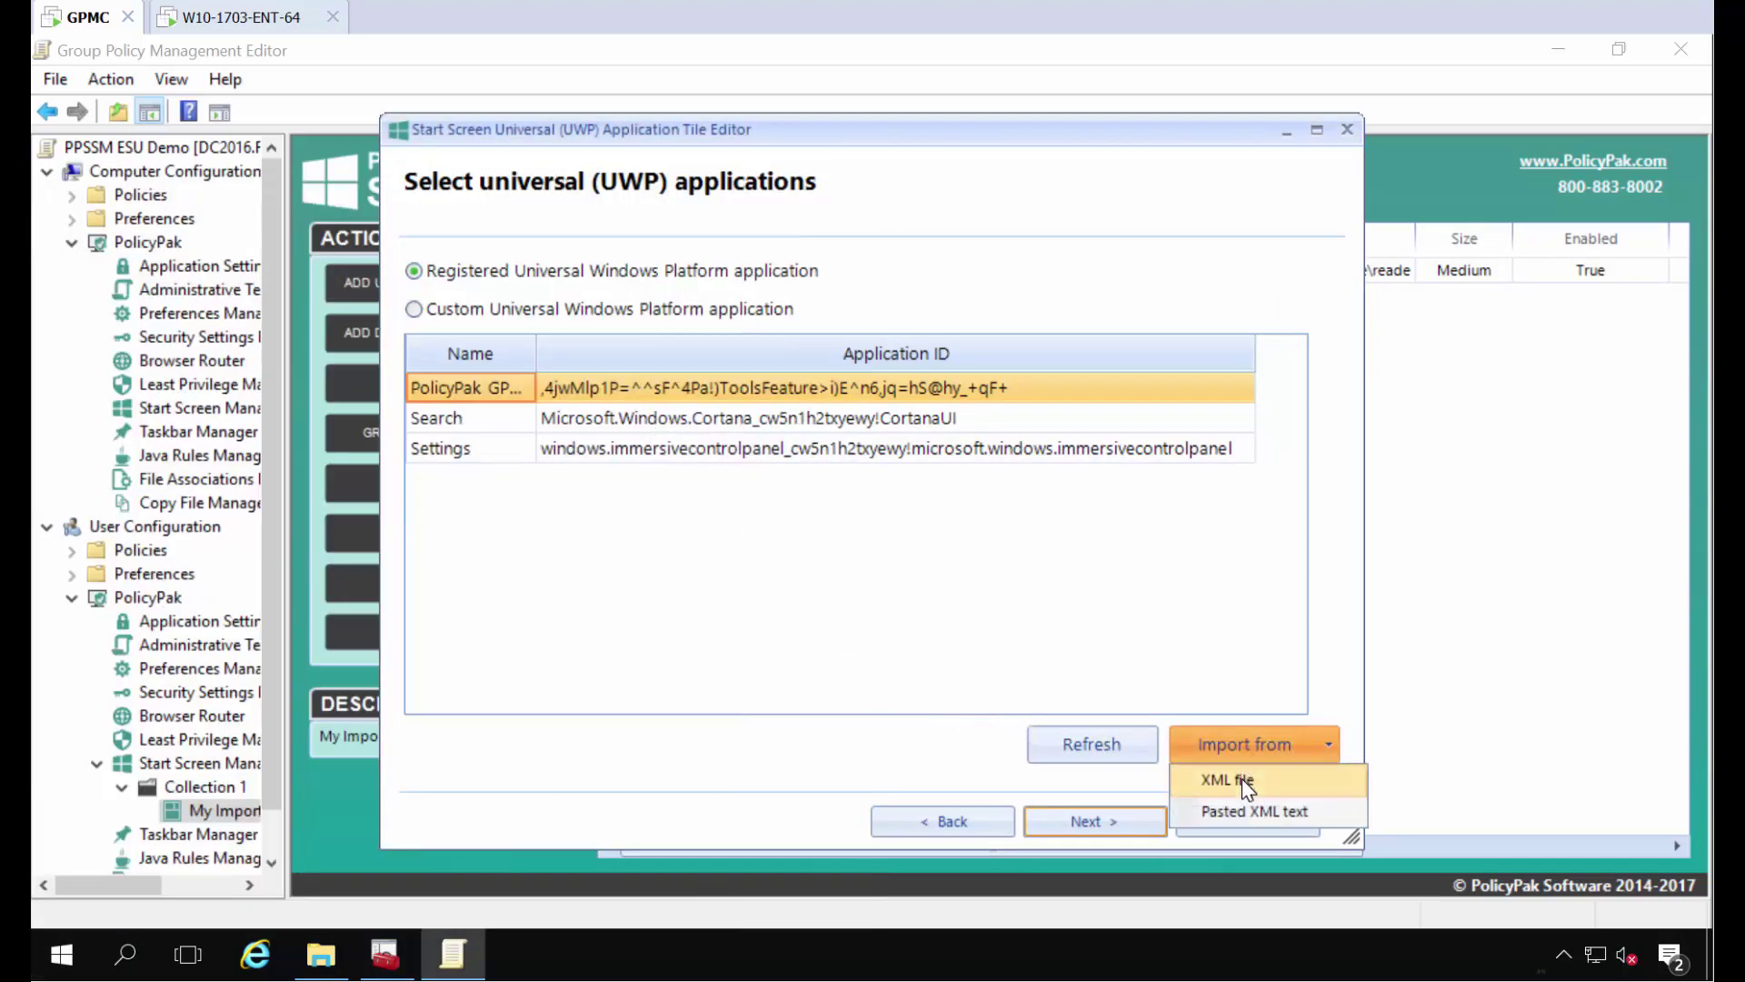
click(1242, 778)
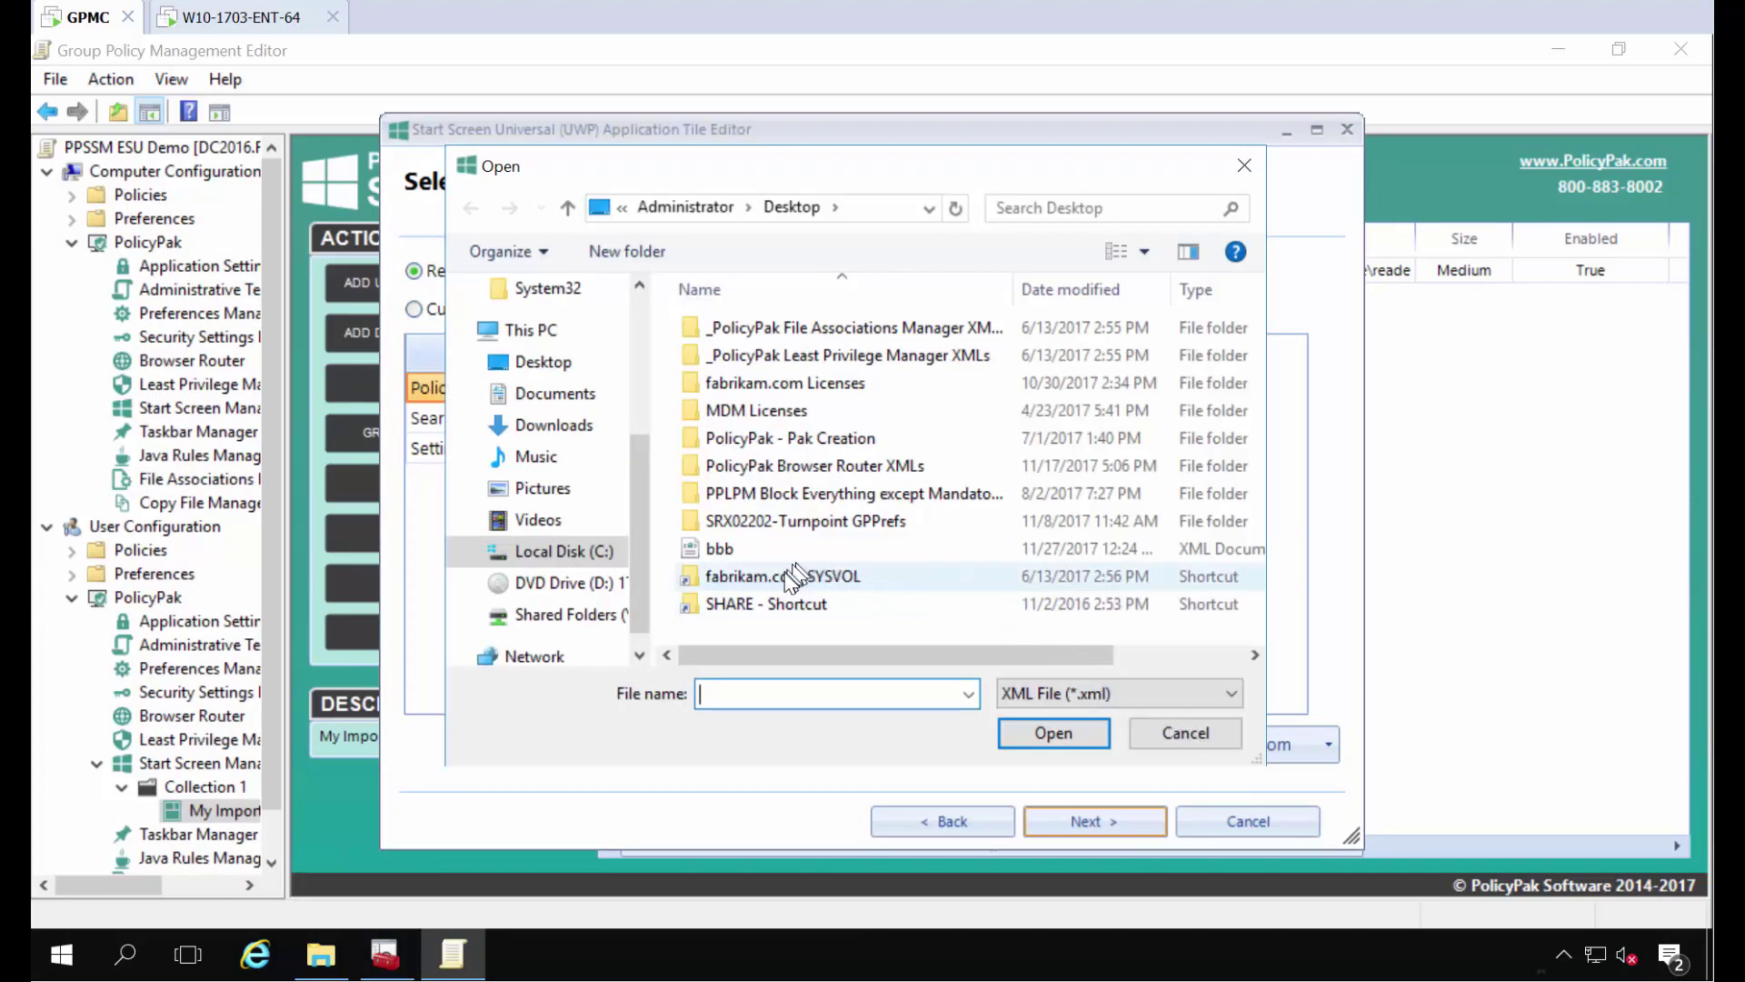
double_click(779, 604)
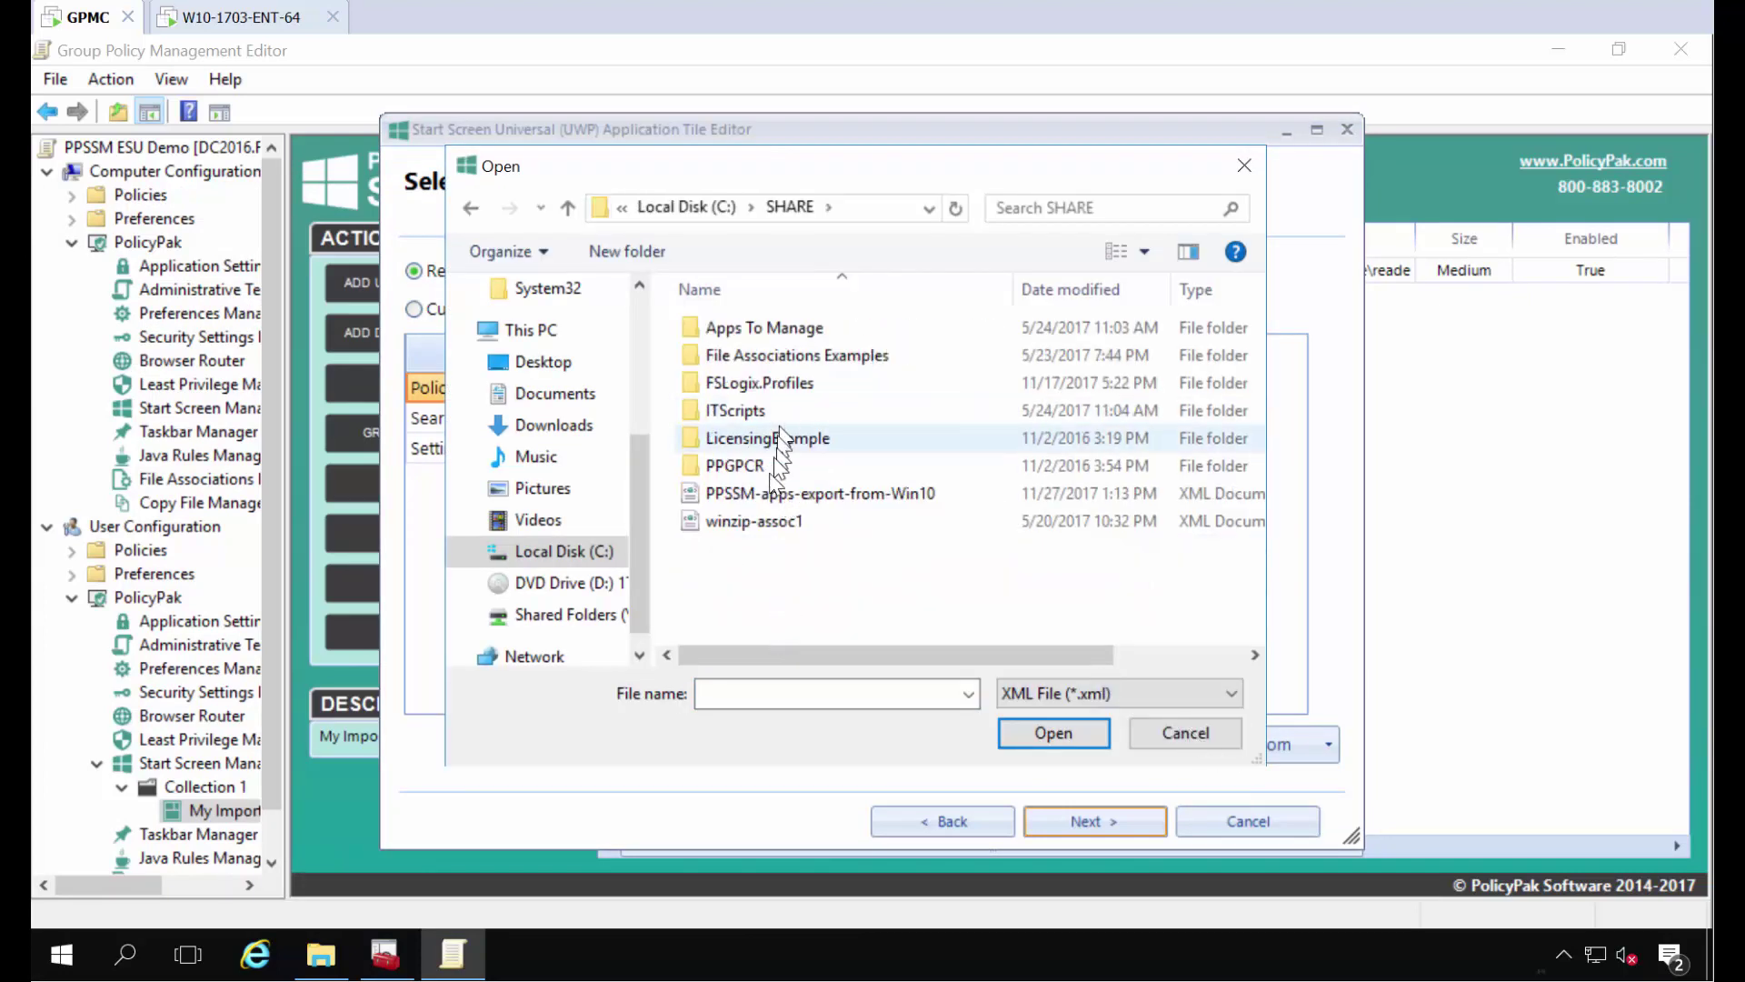
double_click(768, 493)
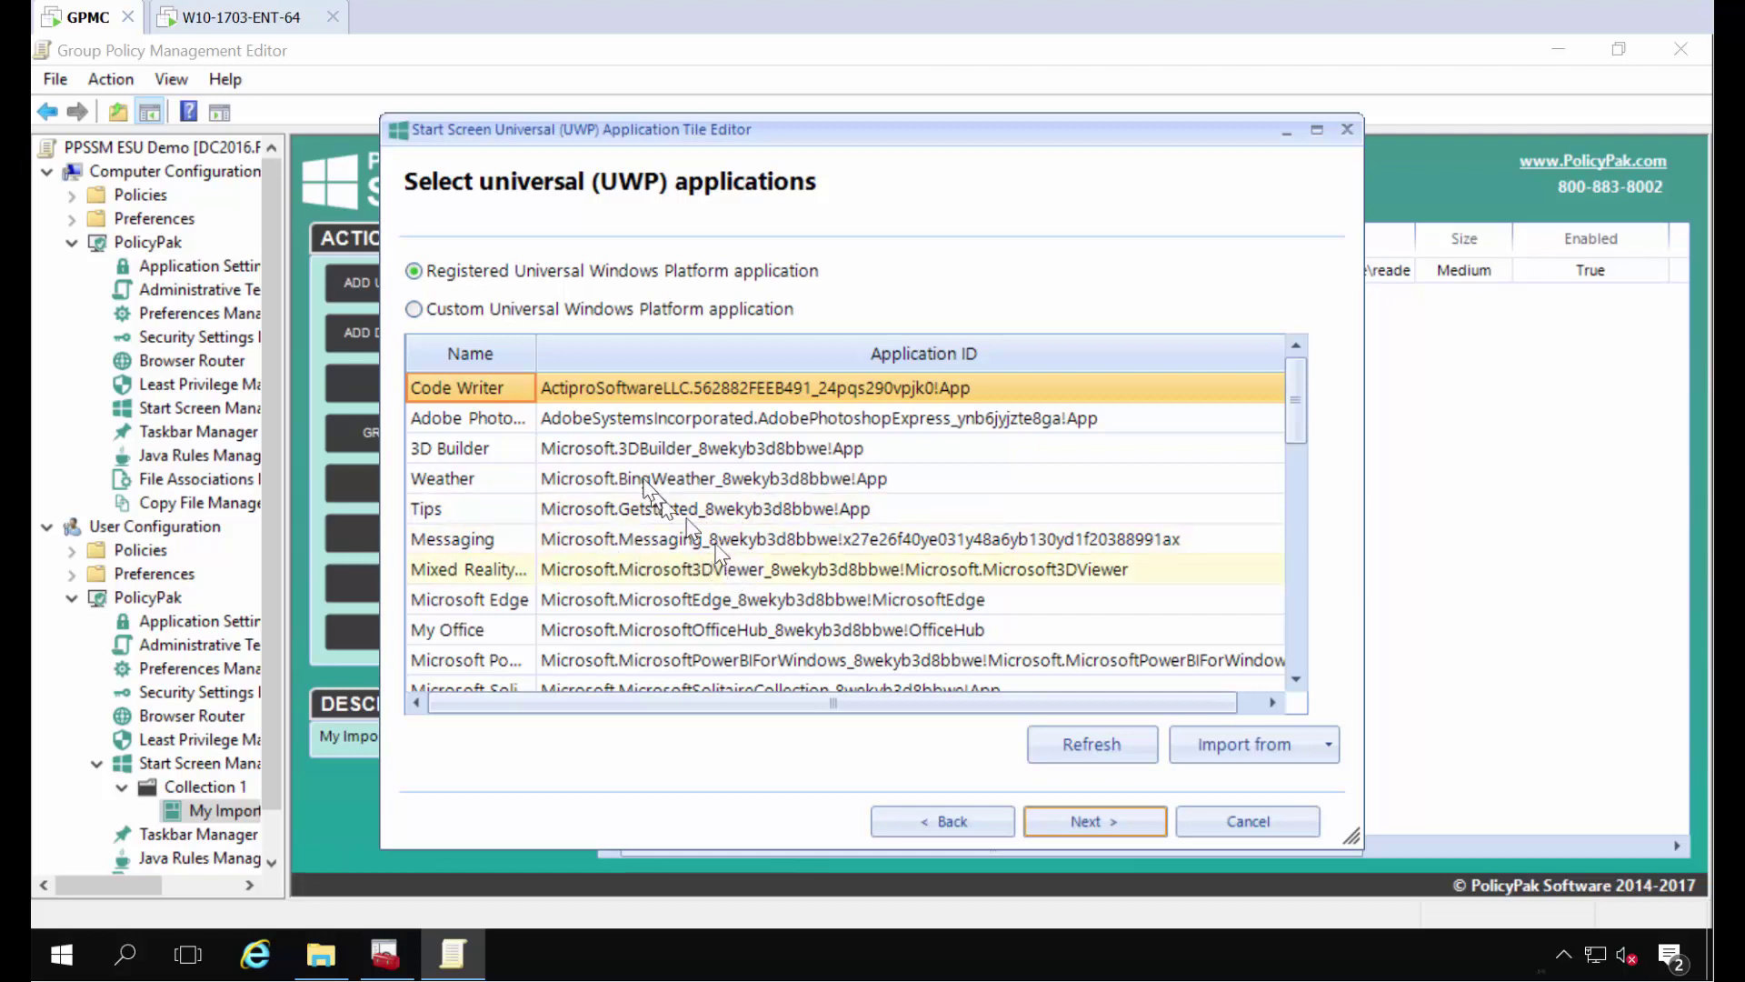
double_click(536, 353)
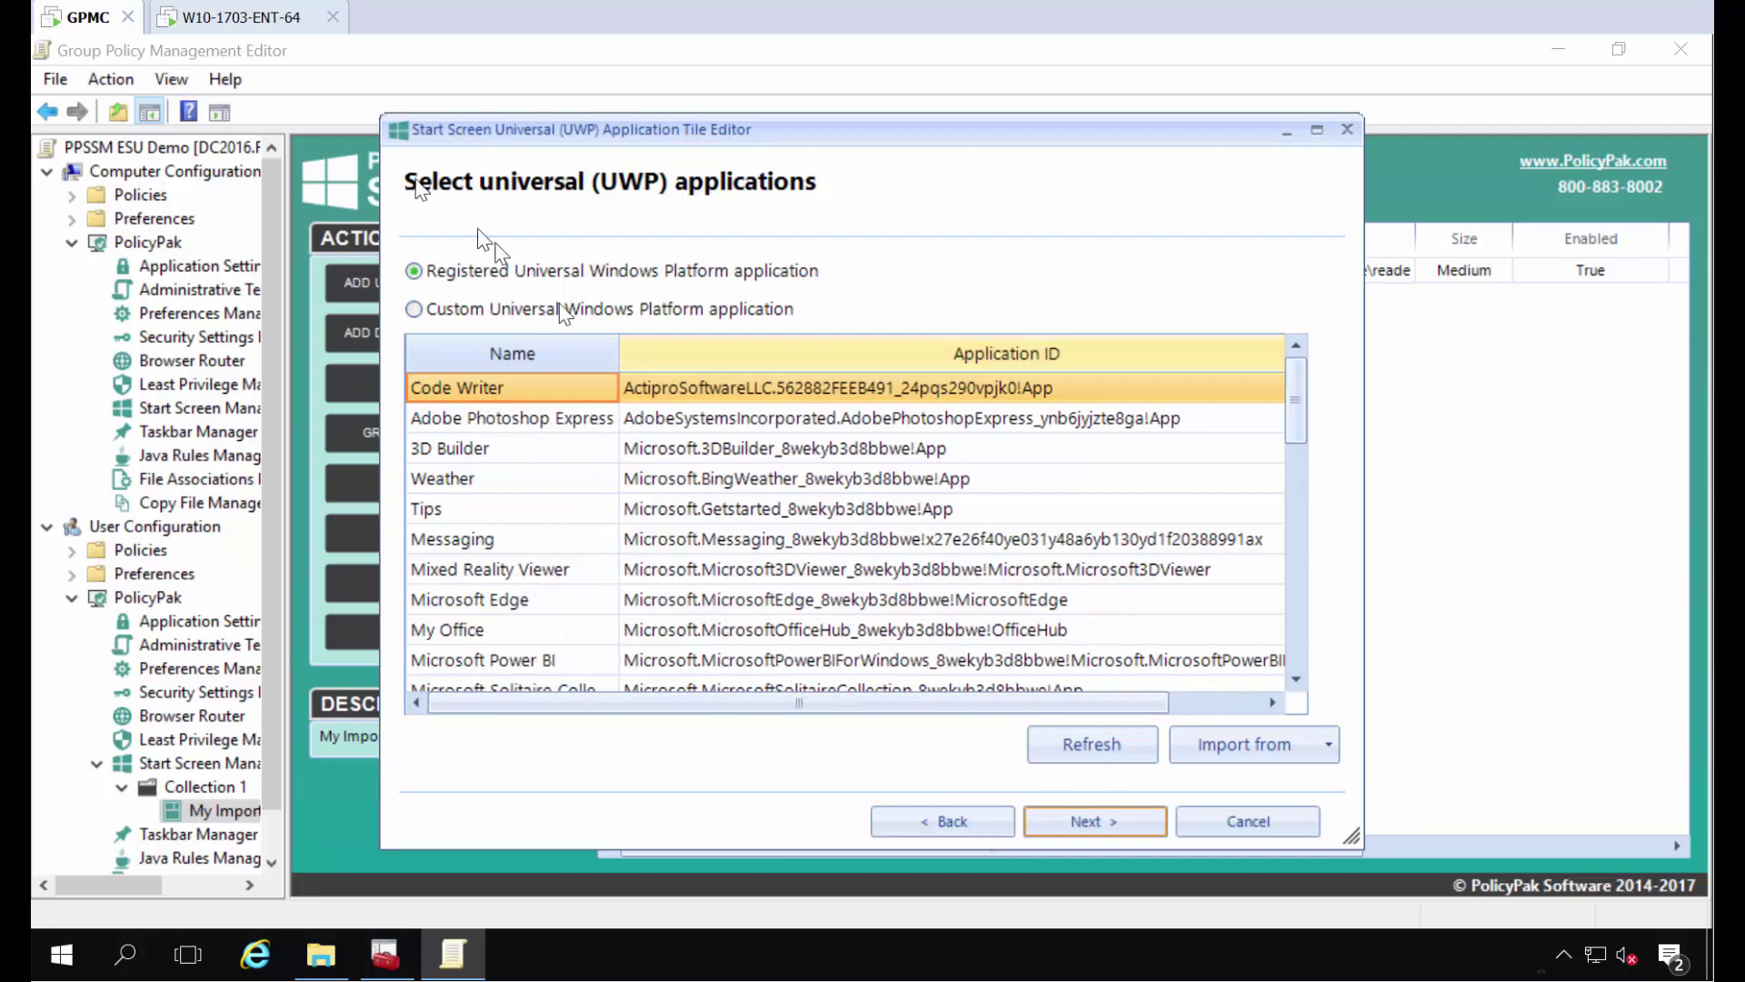
Choose Calculator from the sorted list, size it Large, and save the tile as 'big calc'.
click(264, 32)
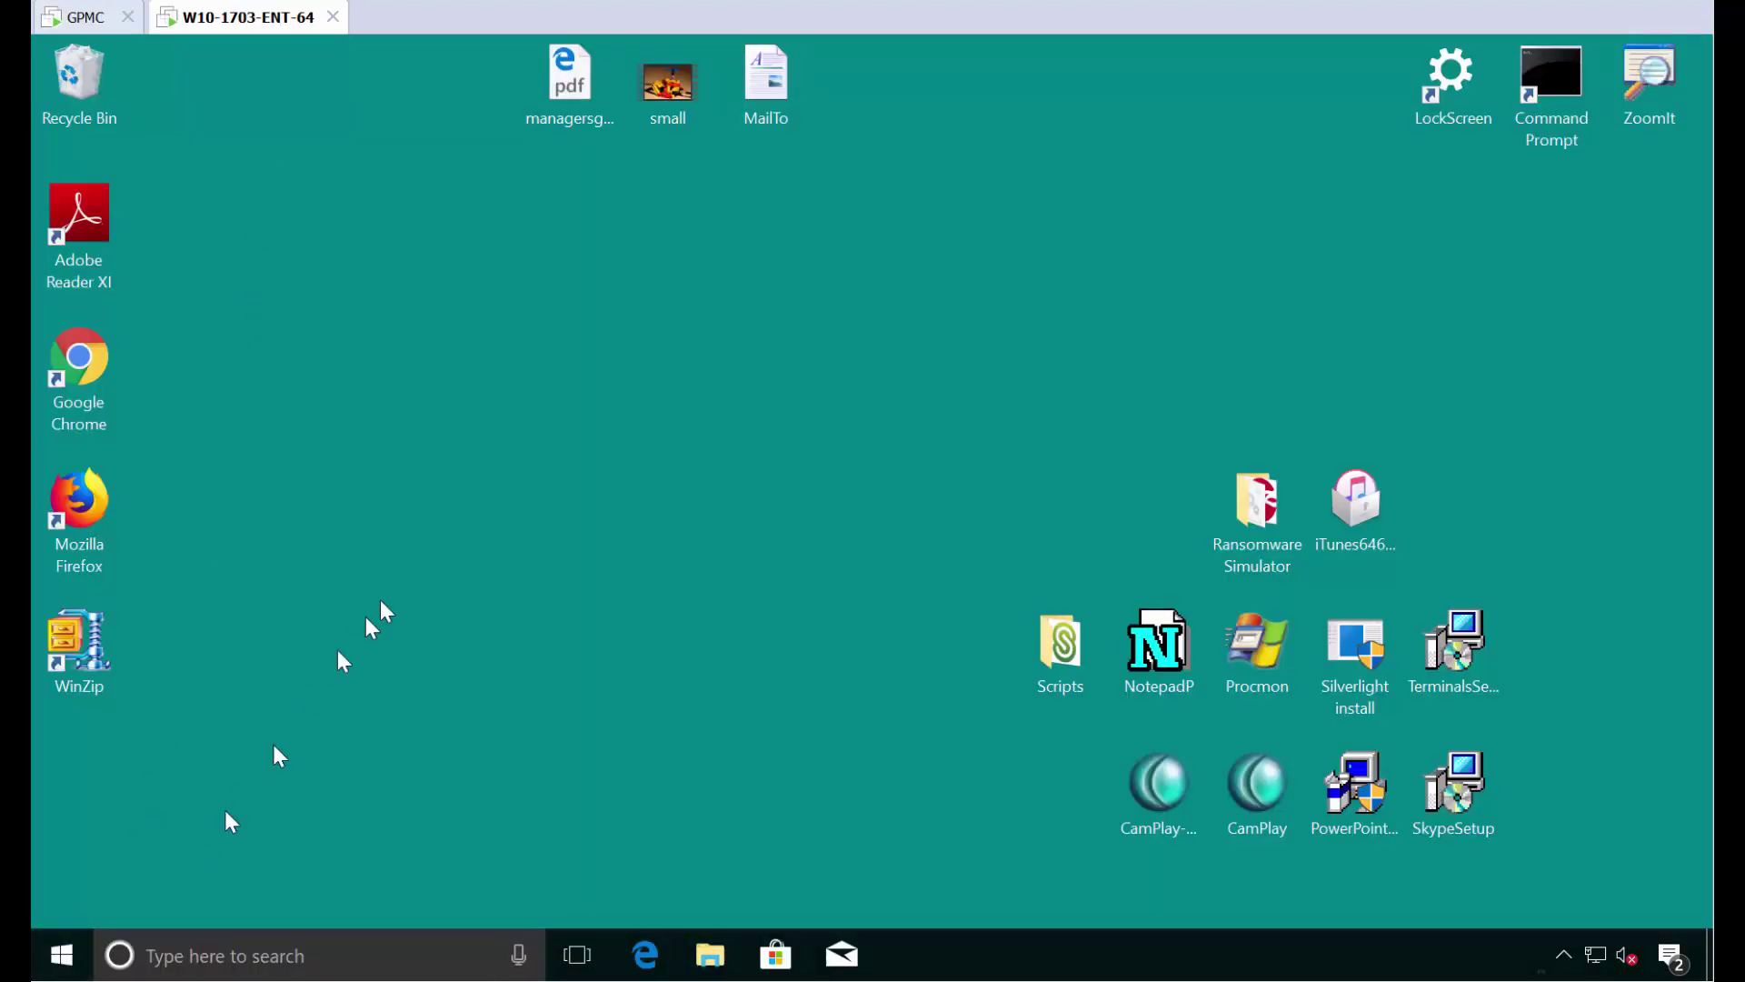
click(84, 20)
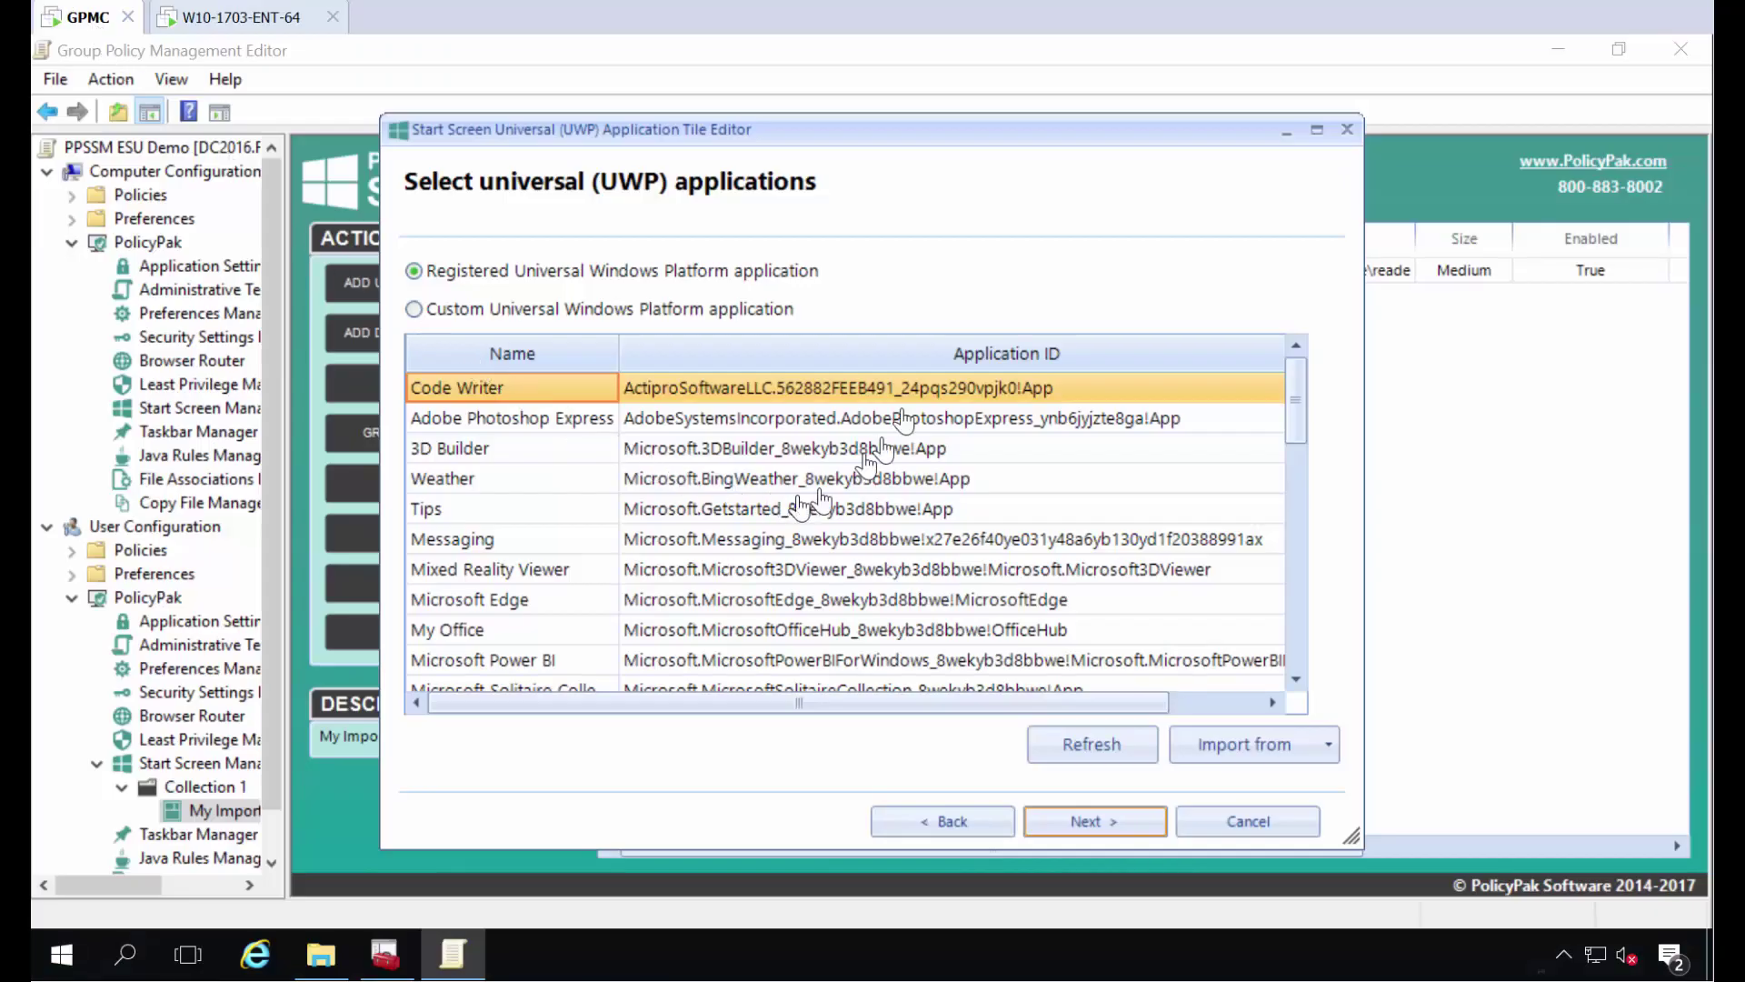
scroll(783, 592, down, 1)
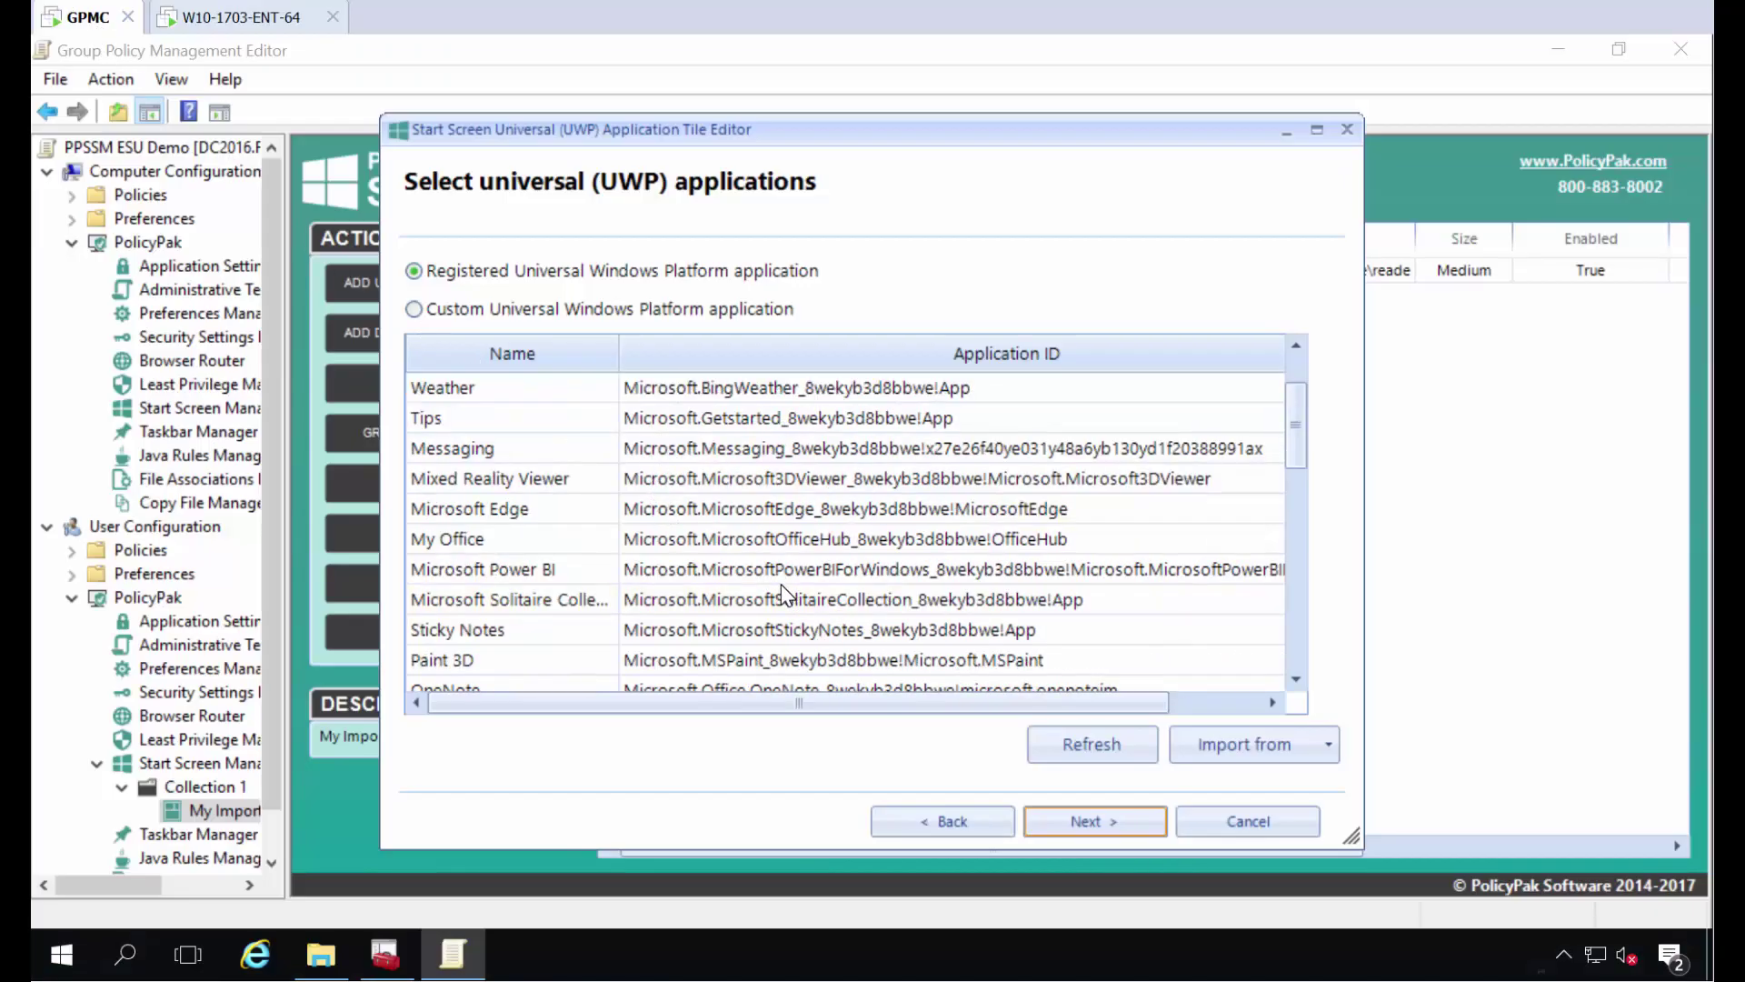
scroll(783, 592, down, 2)
click(525, 360)
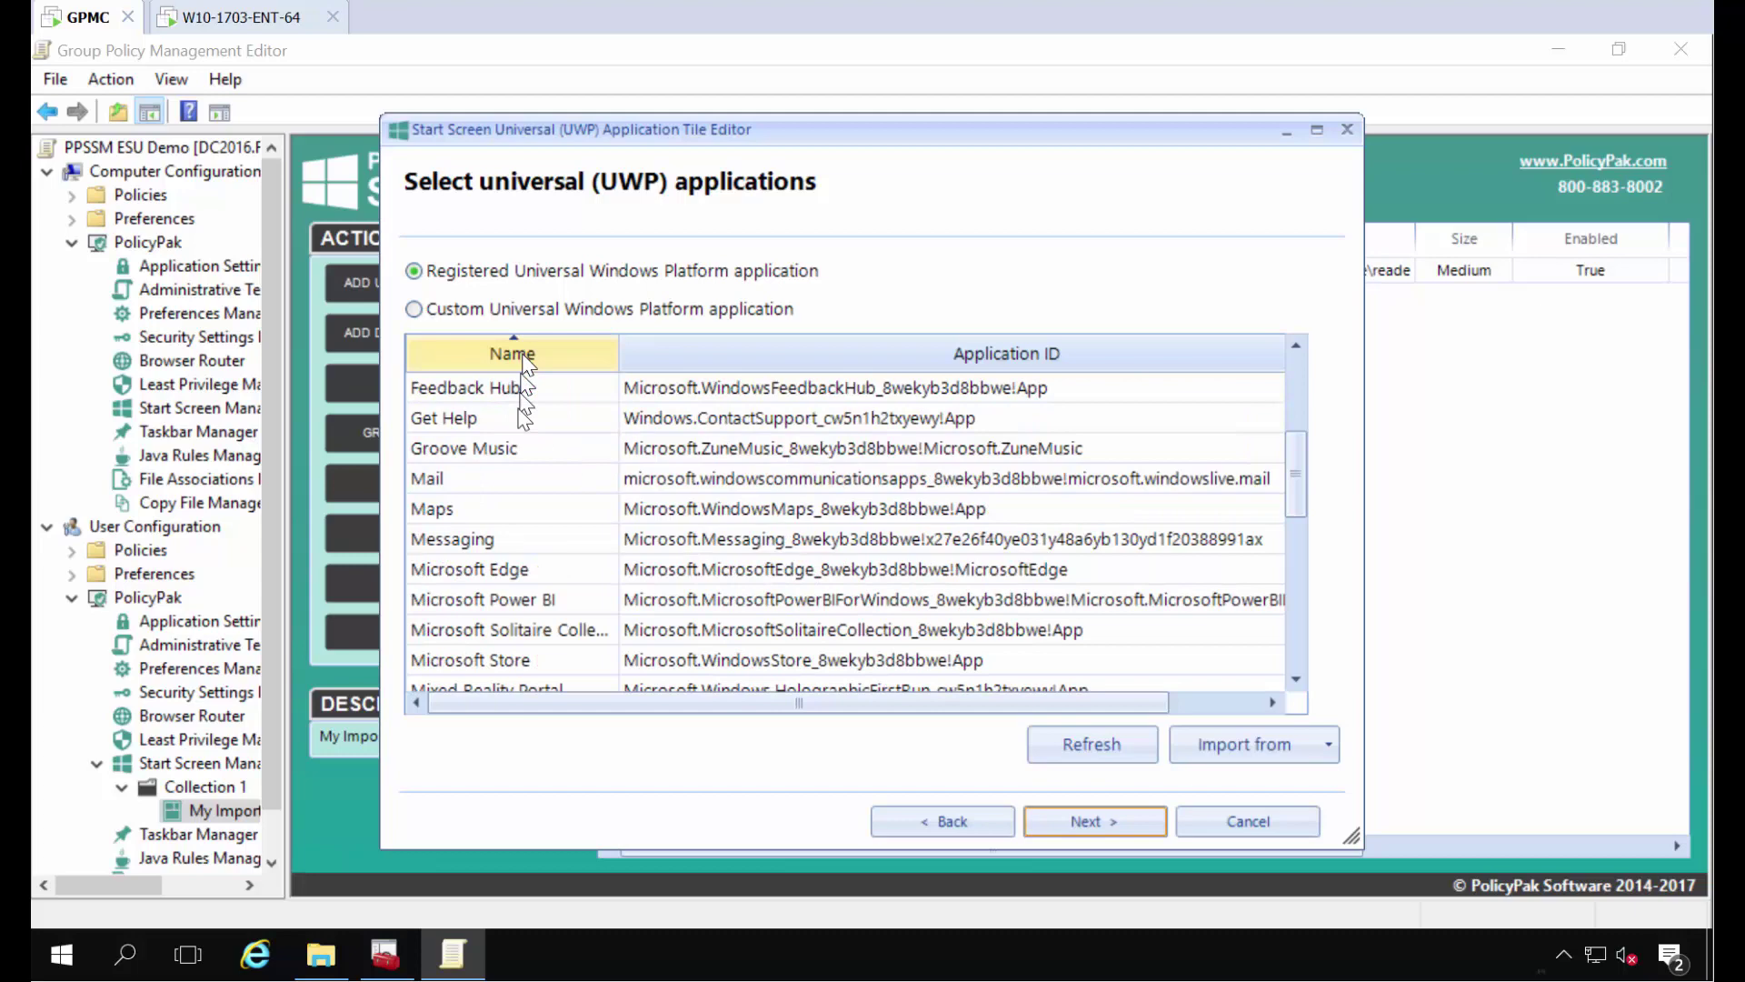
scroll(523, 491, up, 3)
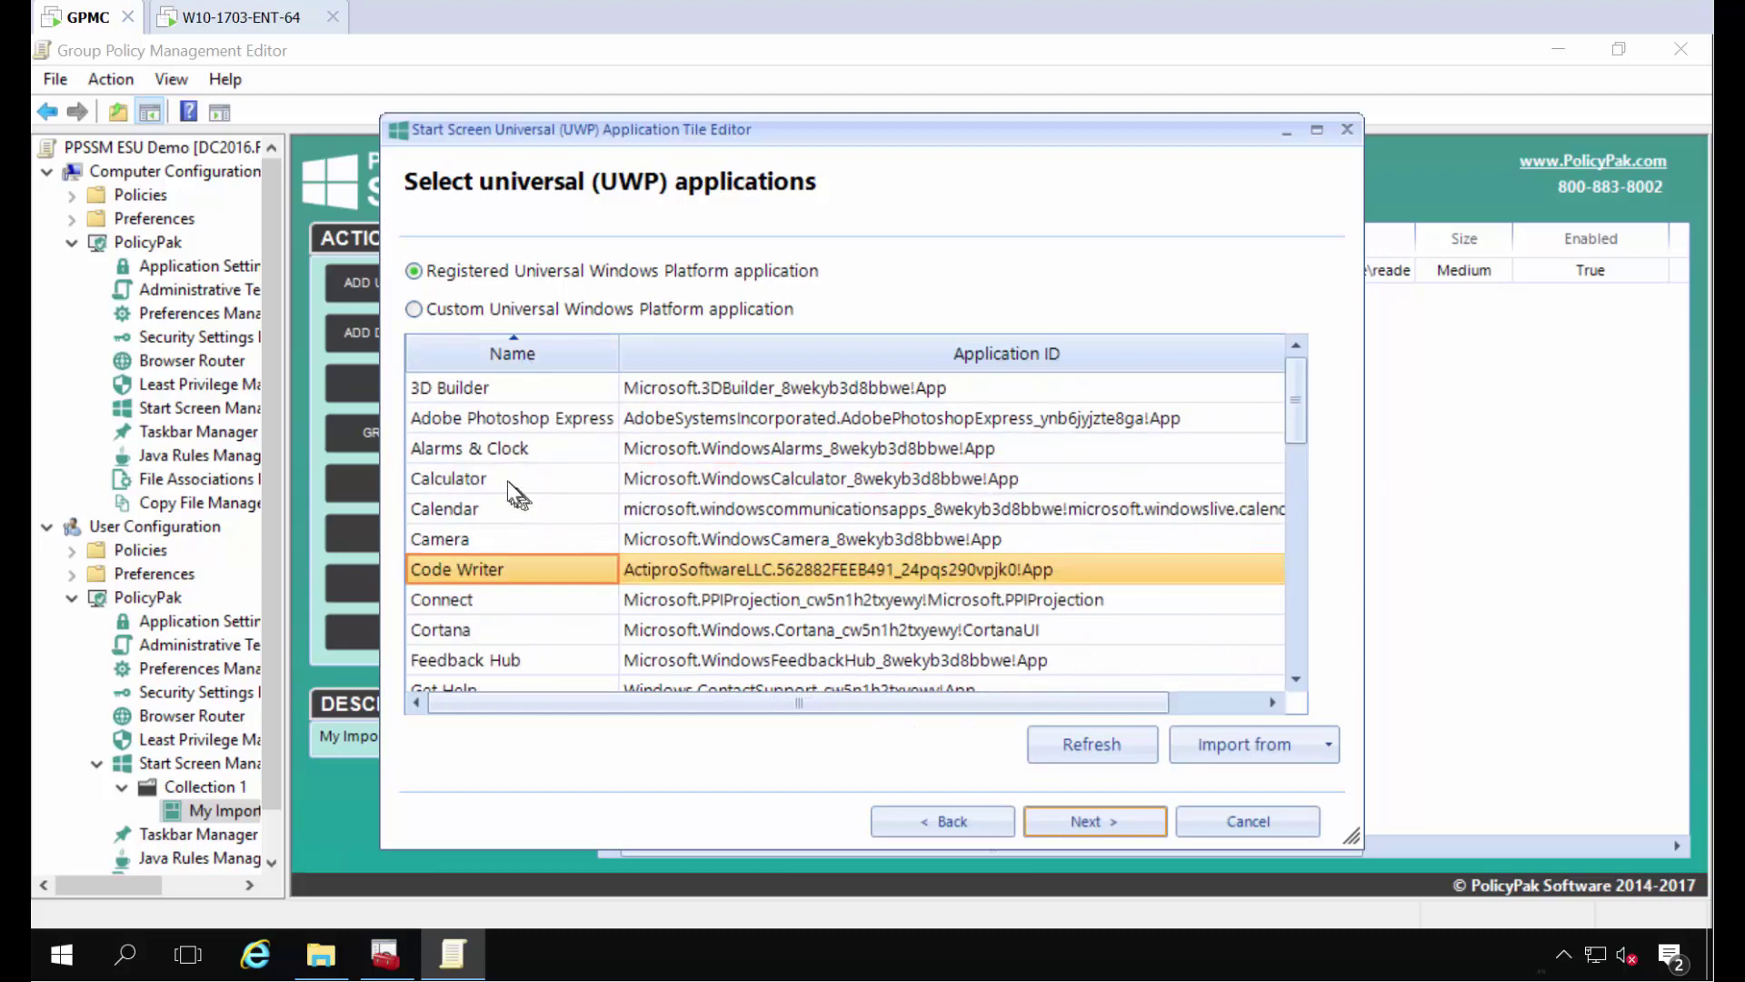
click(507, 480)
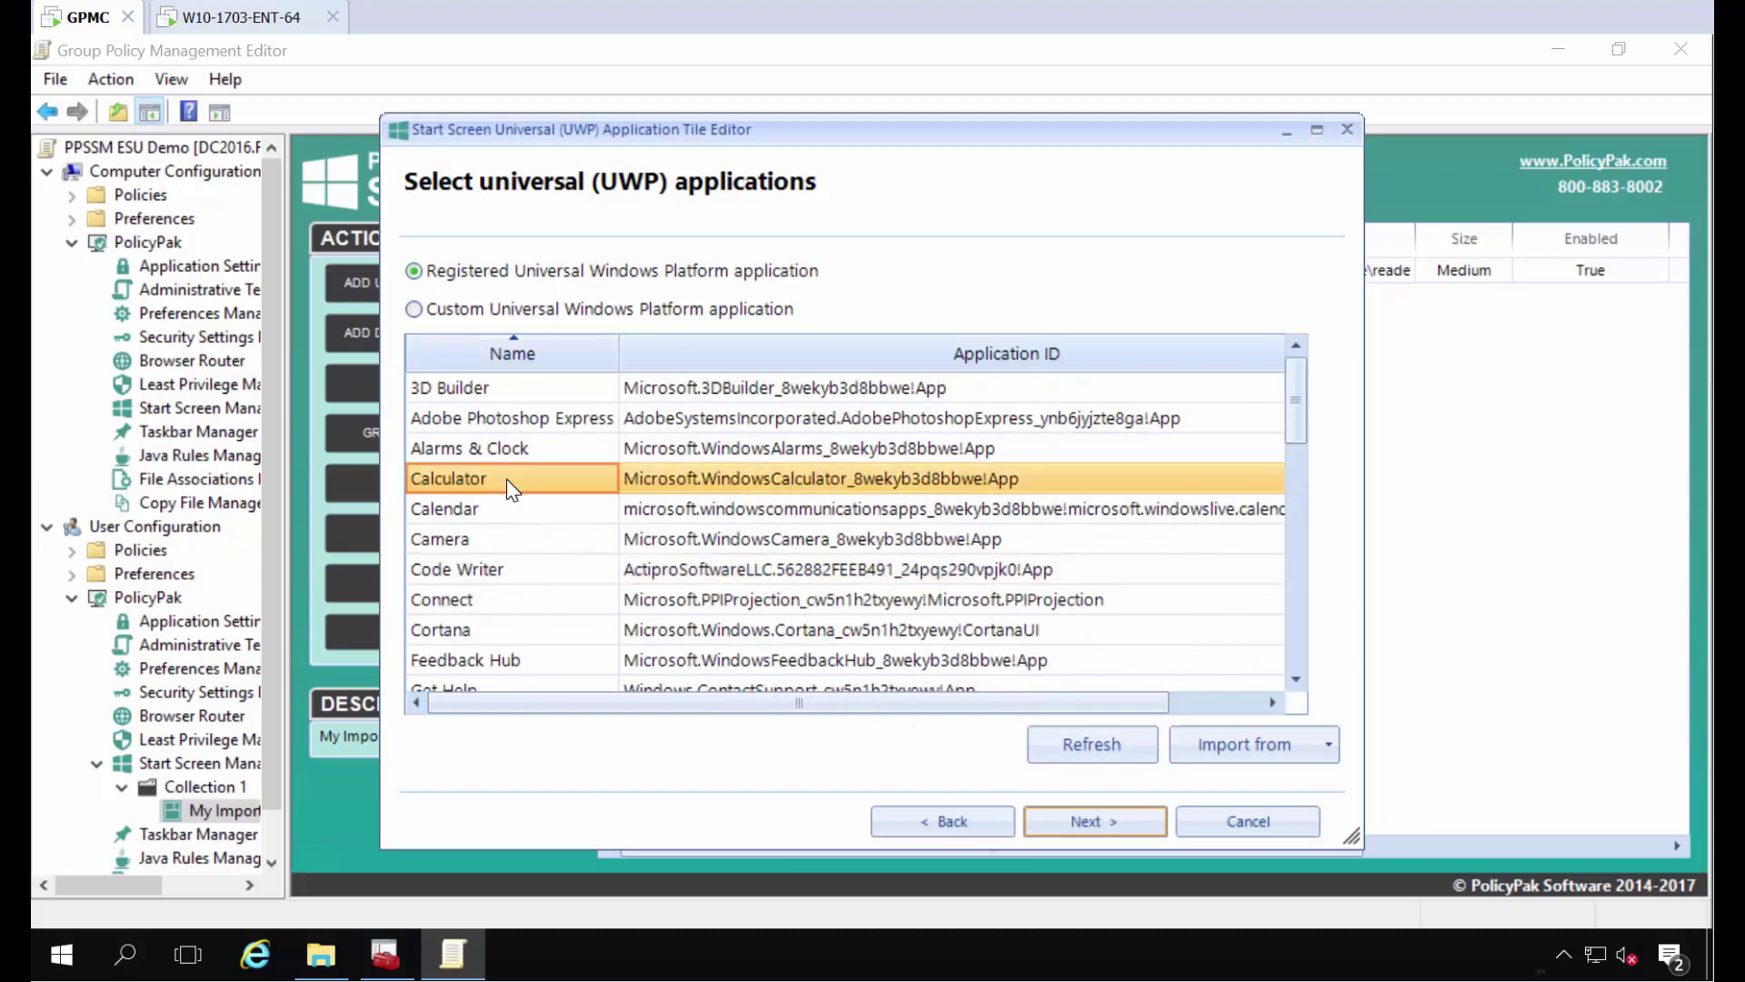
click(1076, 811)
click(965, 593)
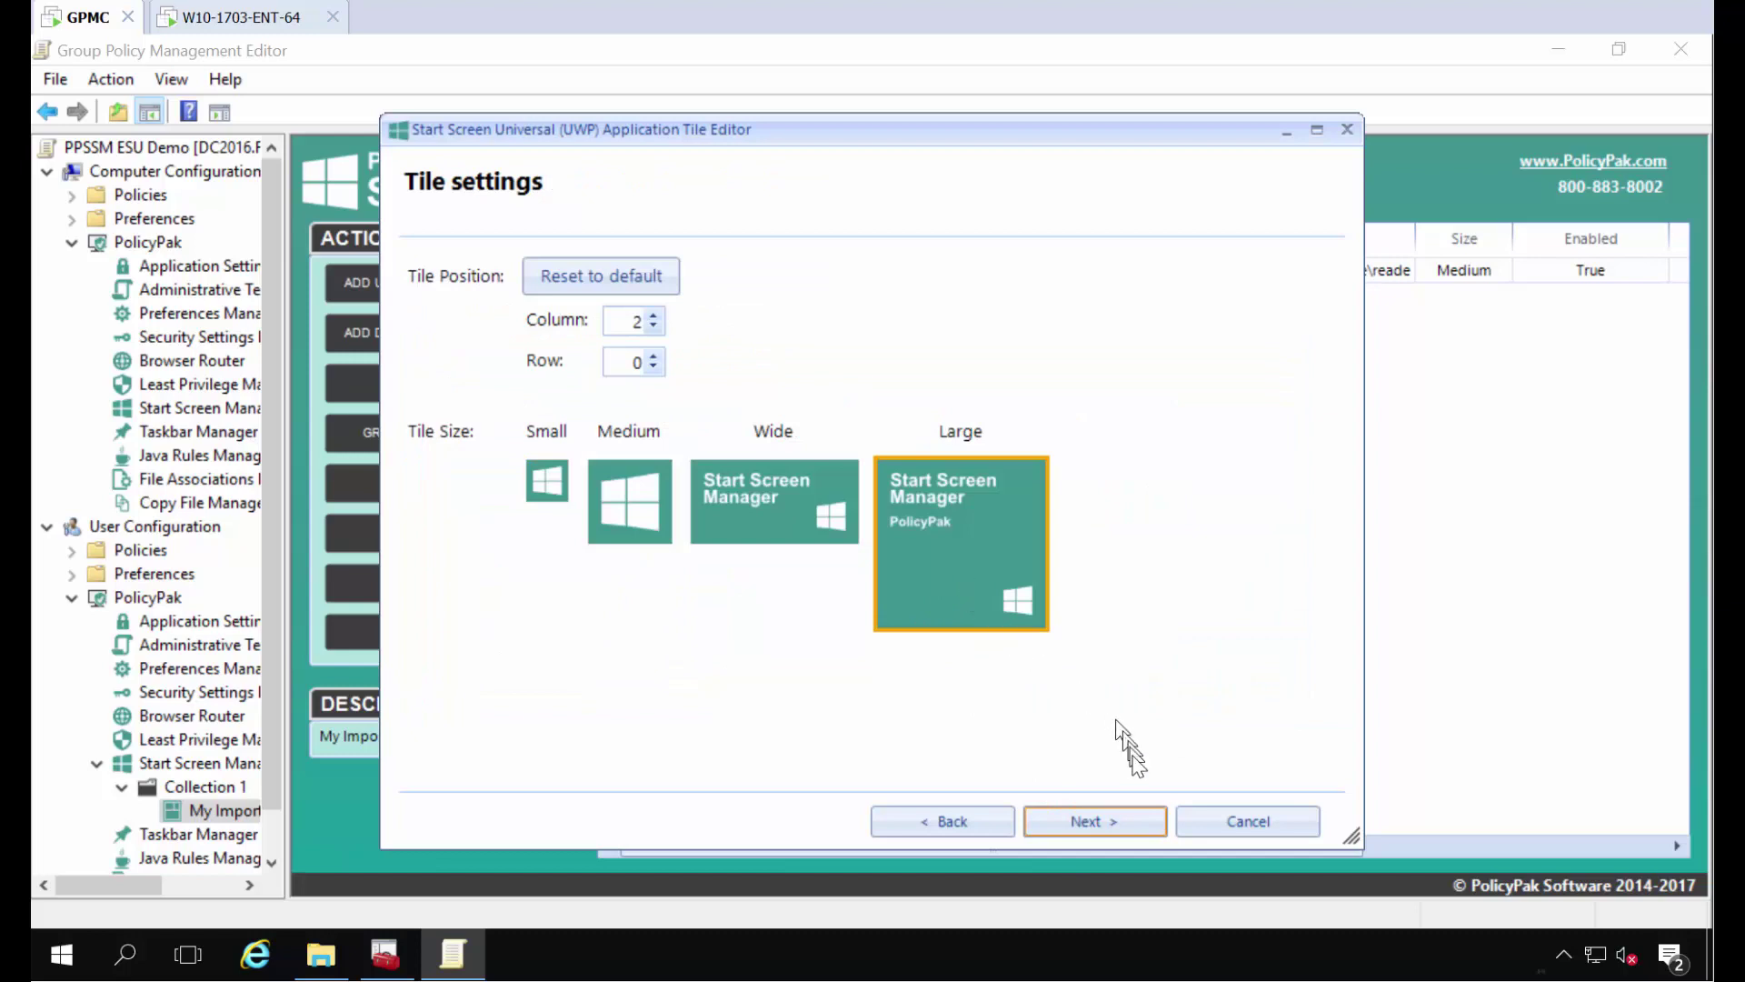
click(1149, 822)
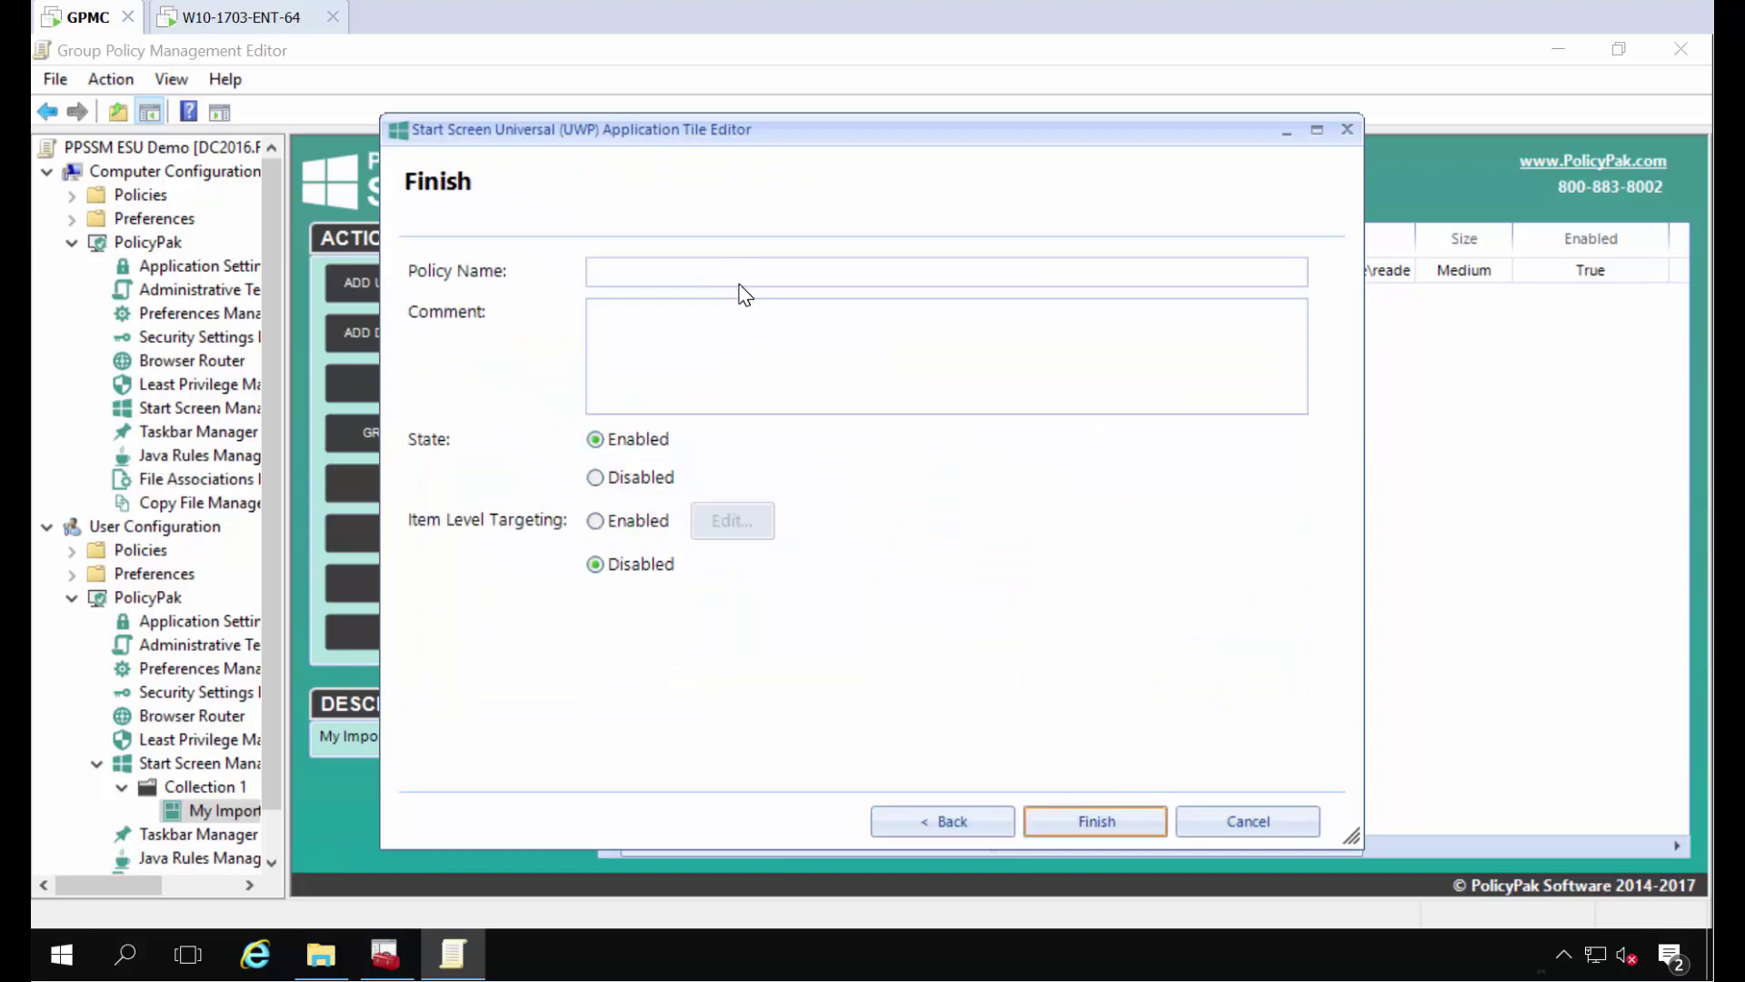
text(big calc)
key(Return)
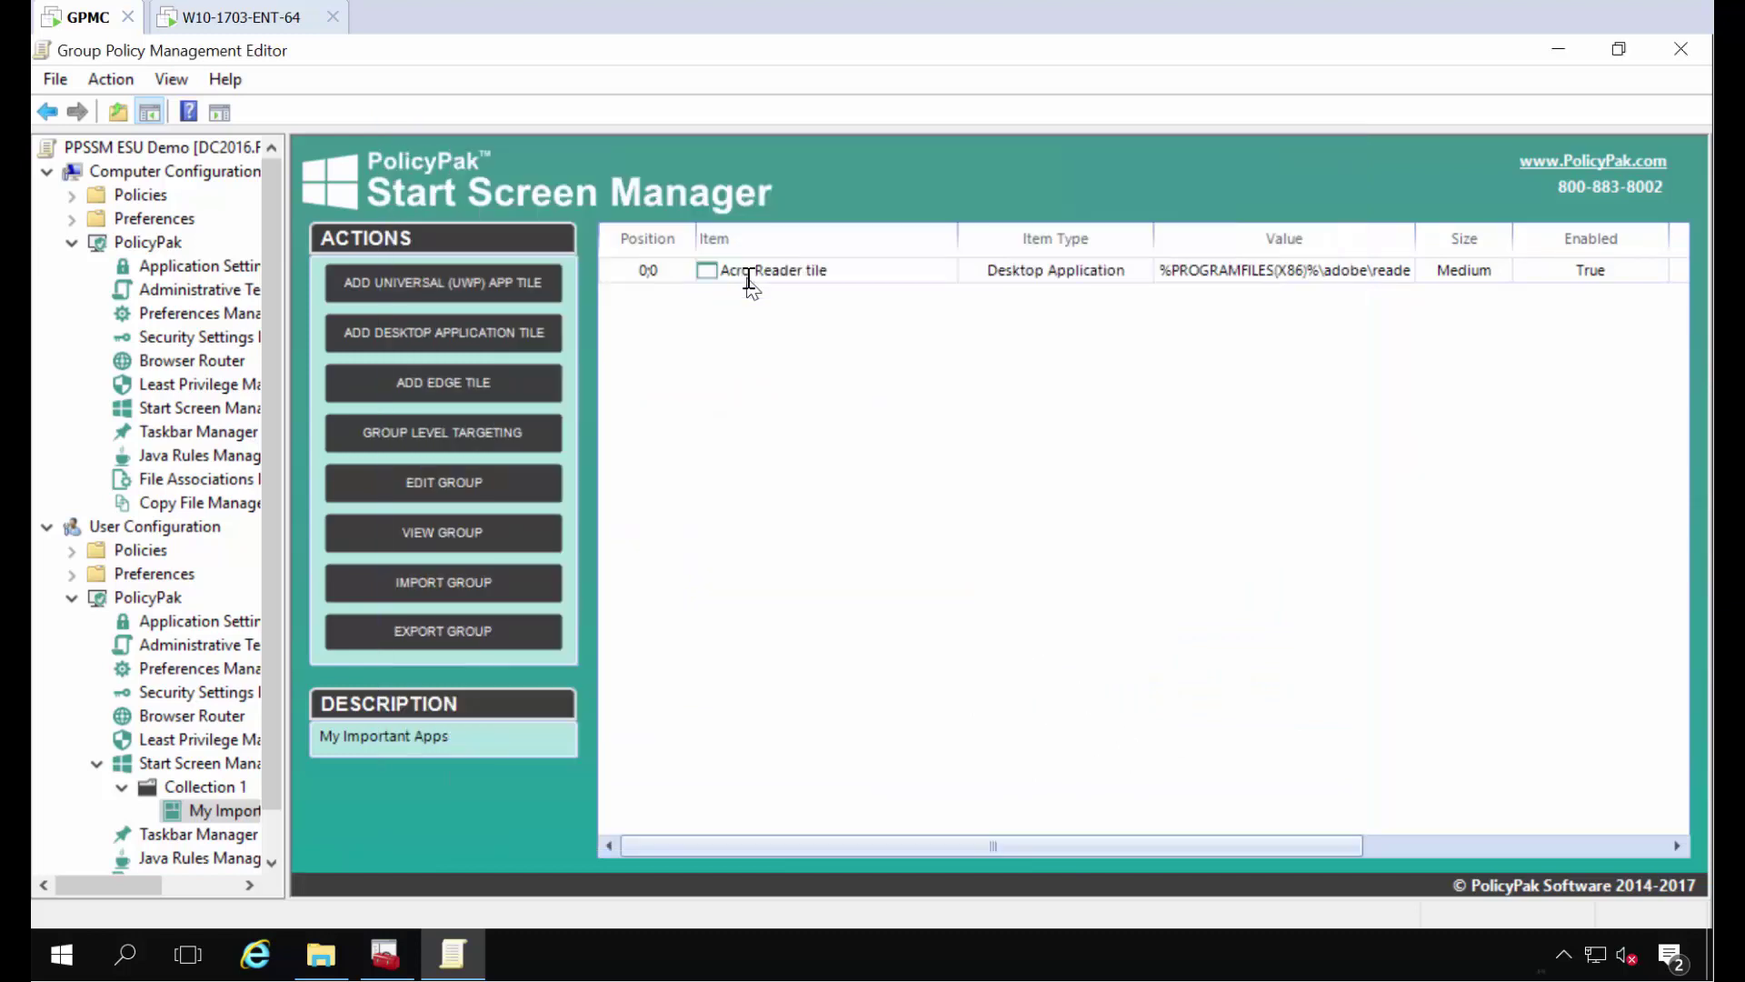
right_click(732, 352)
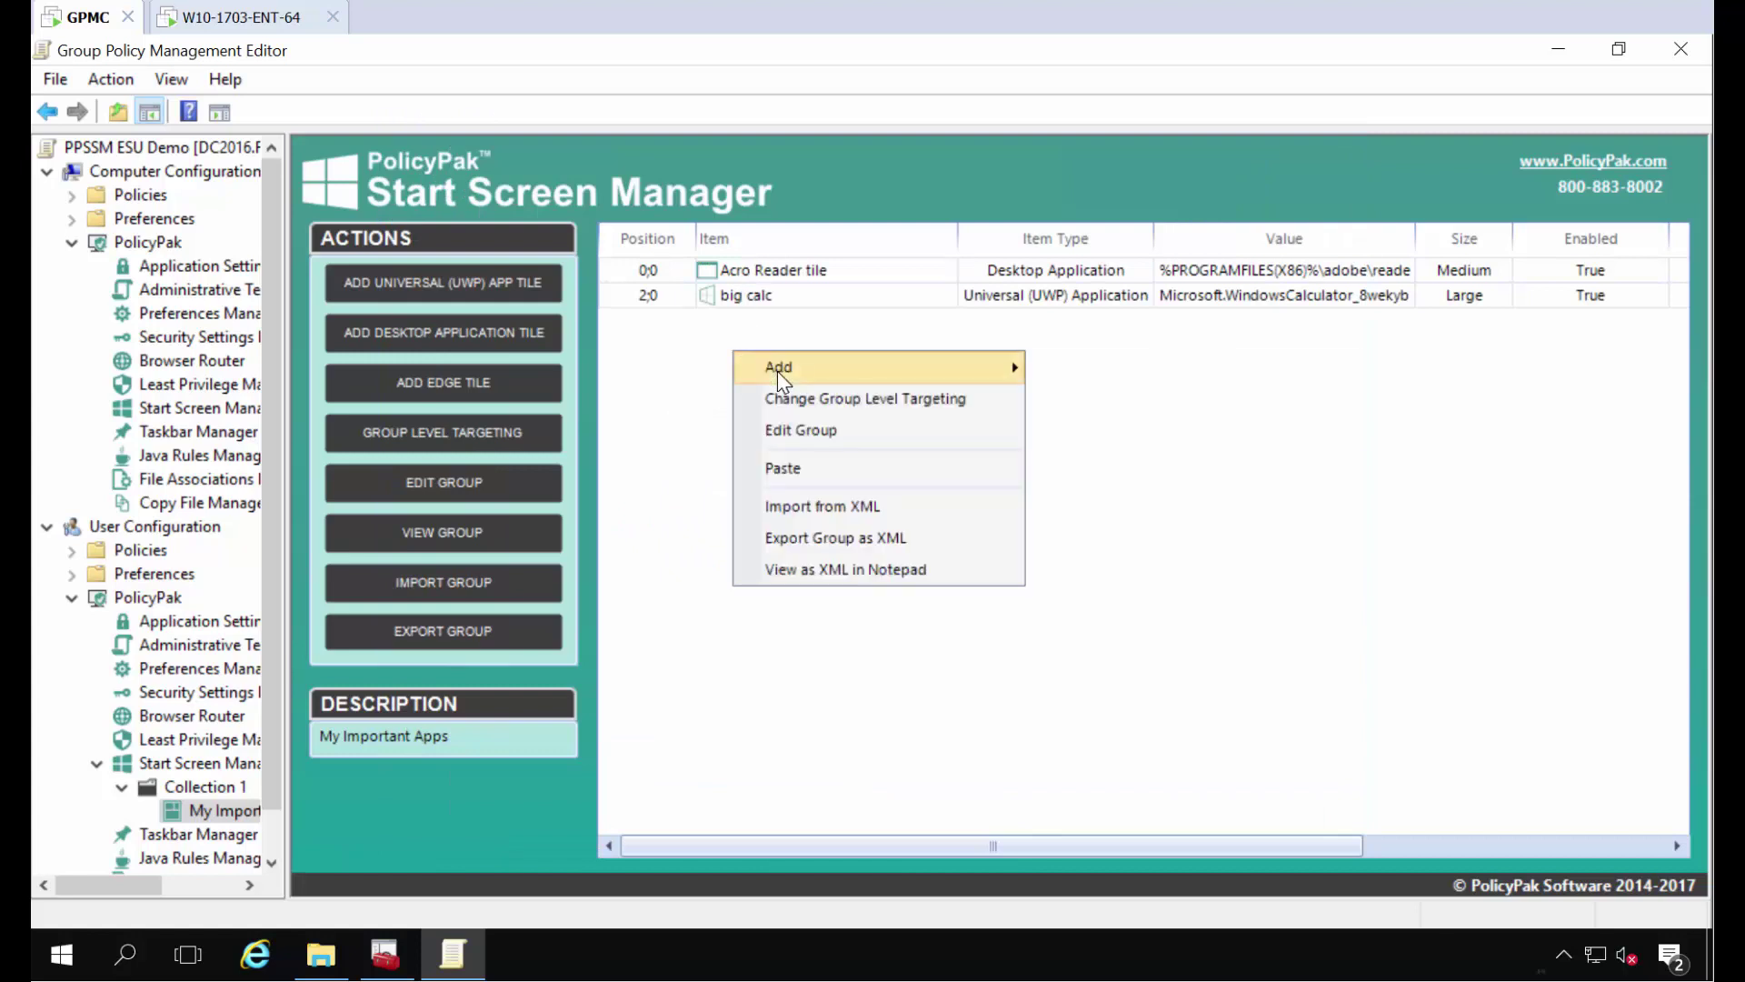
mouse_move(777, 368)
click(1171, 440)
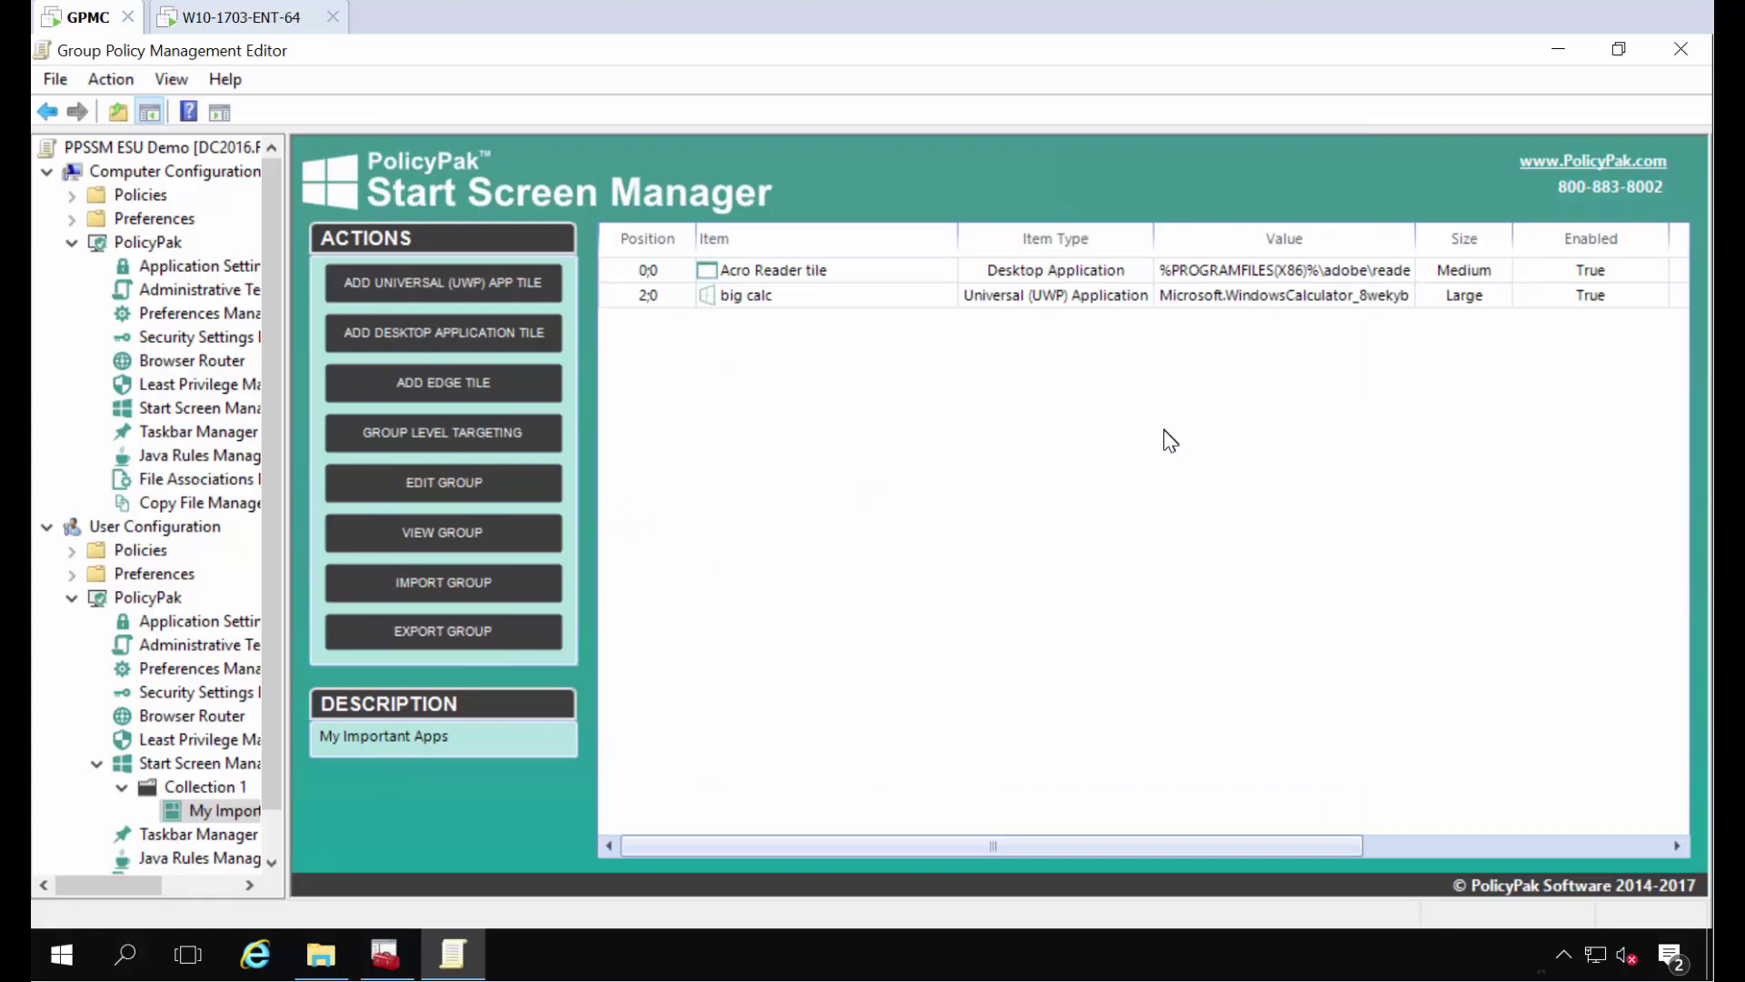
key(Return)
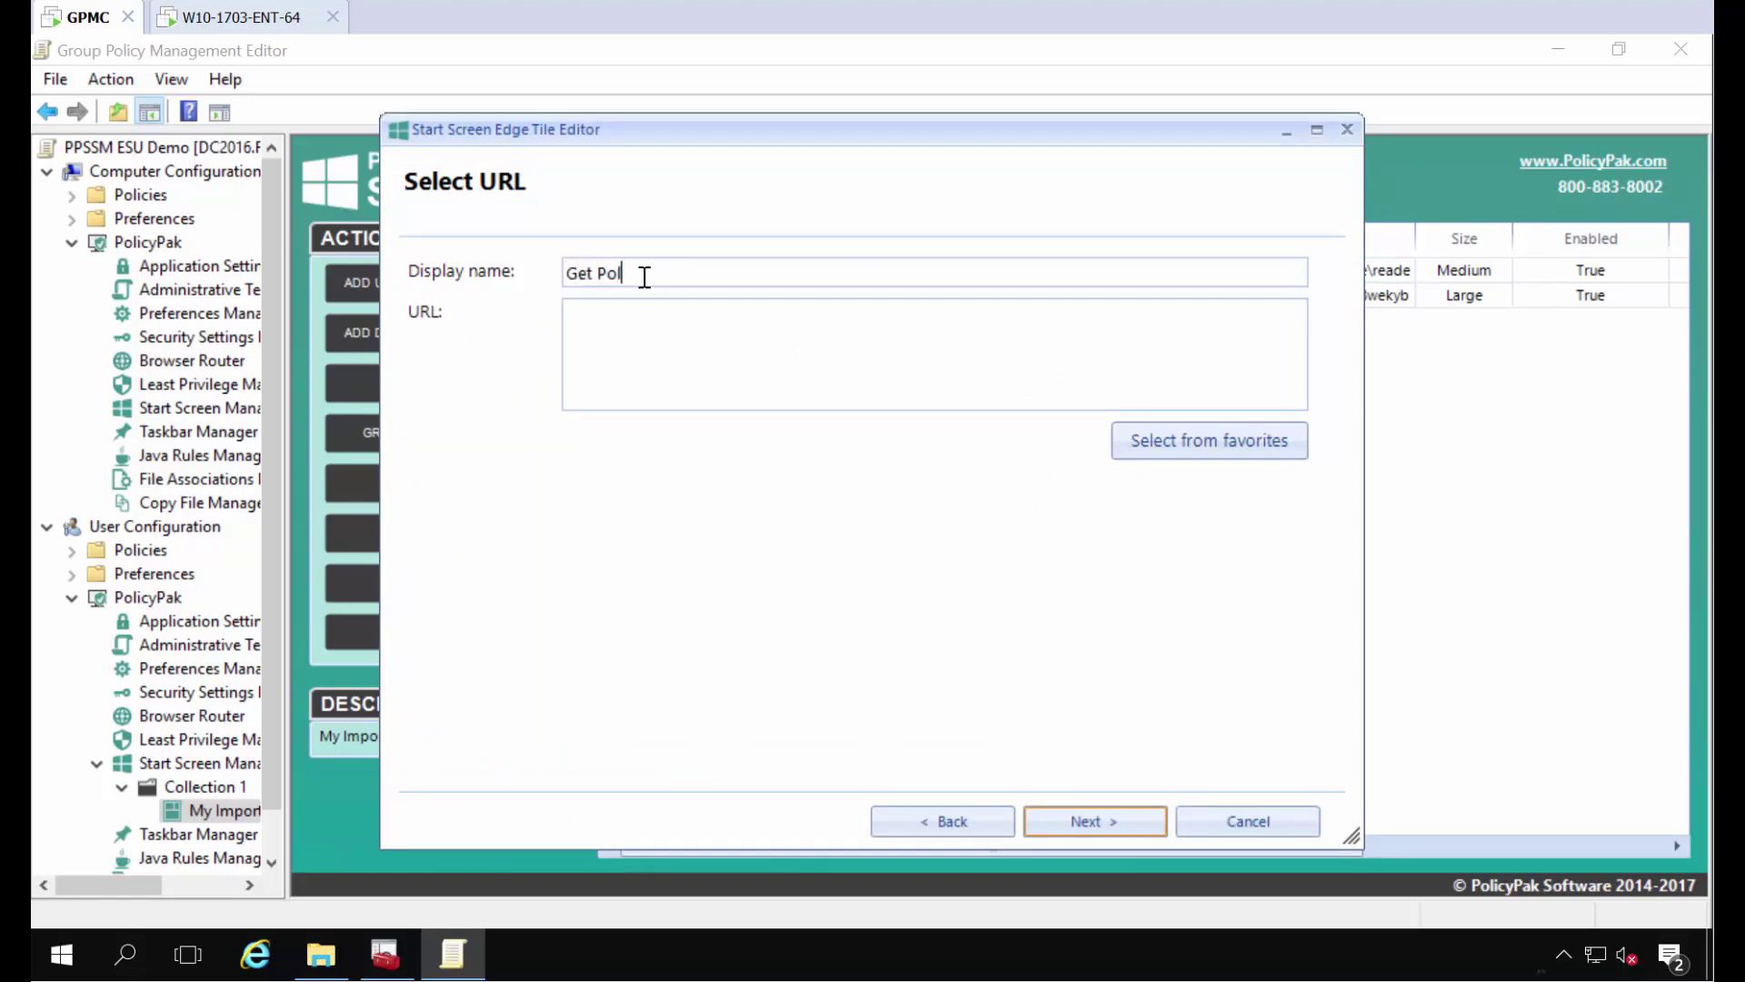
text(Pak)
text(ww.policypak.com)
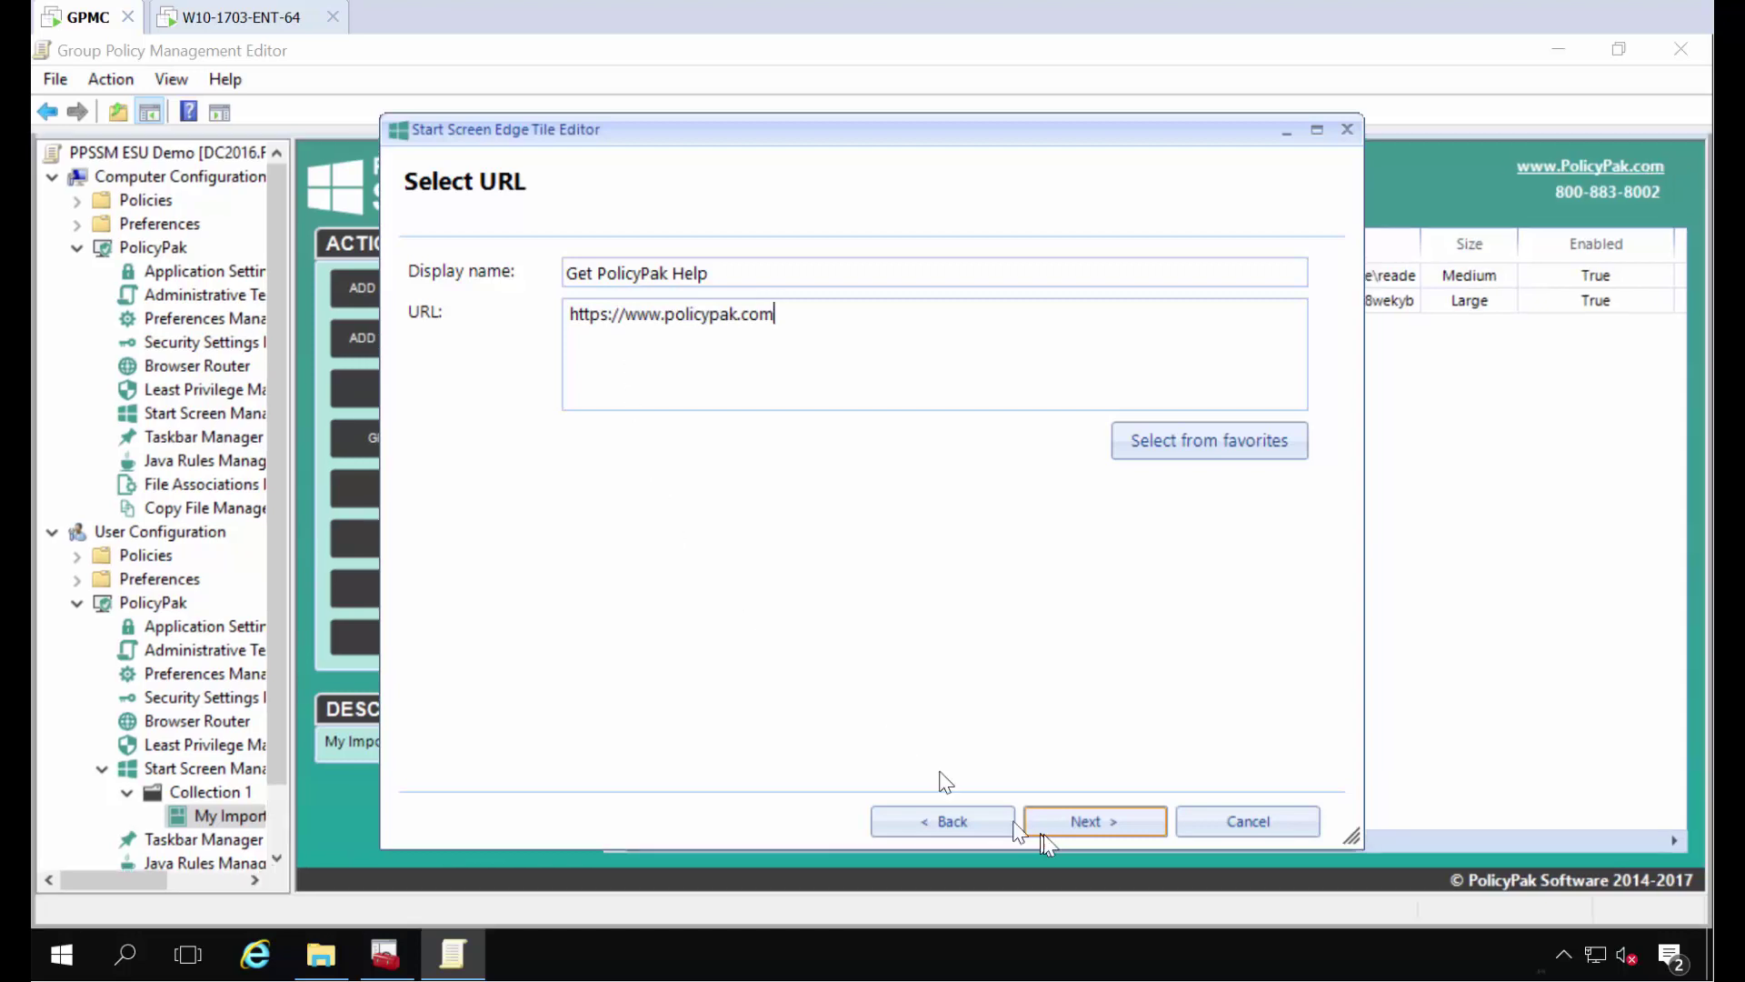
Make the Edge tile wide and save it as 'Get Help for PP website'.
click(1057, 822)
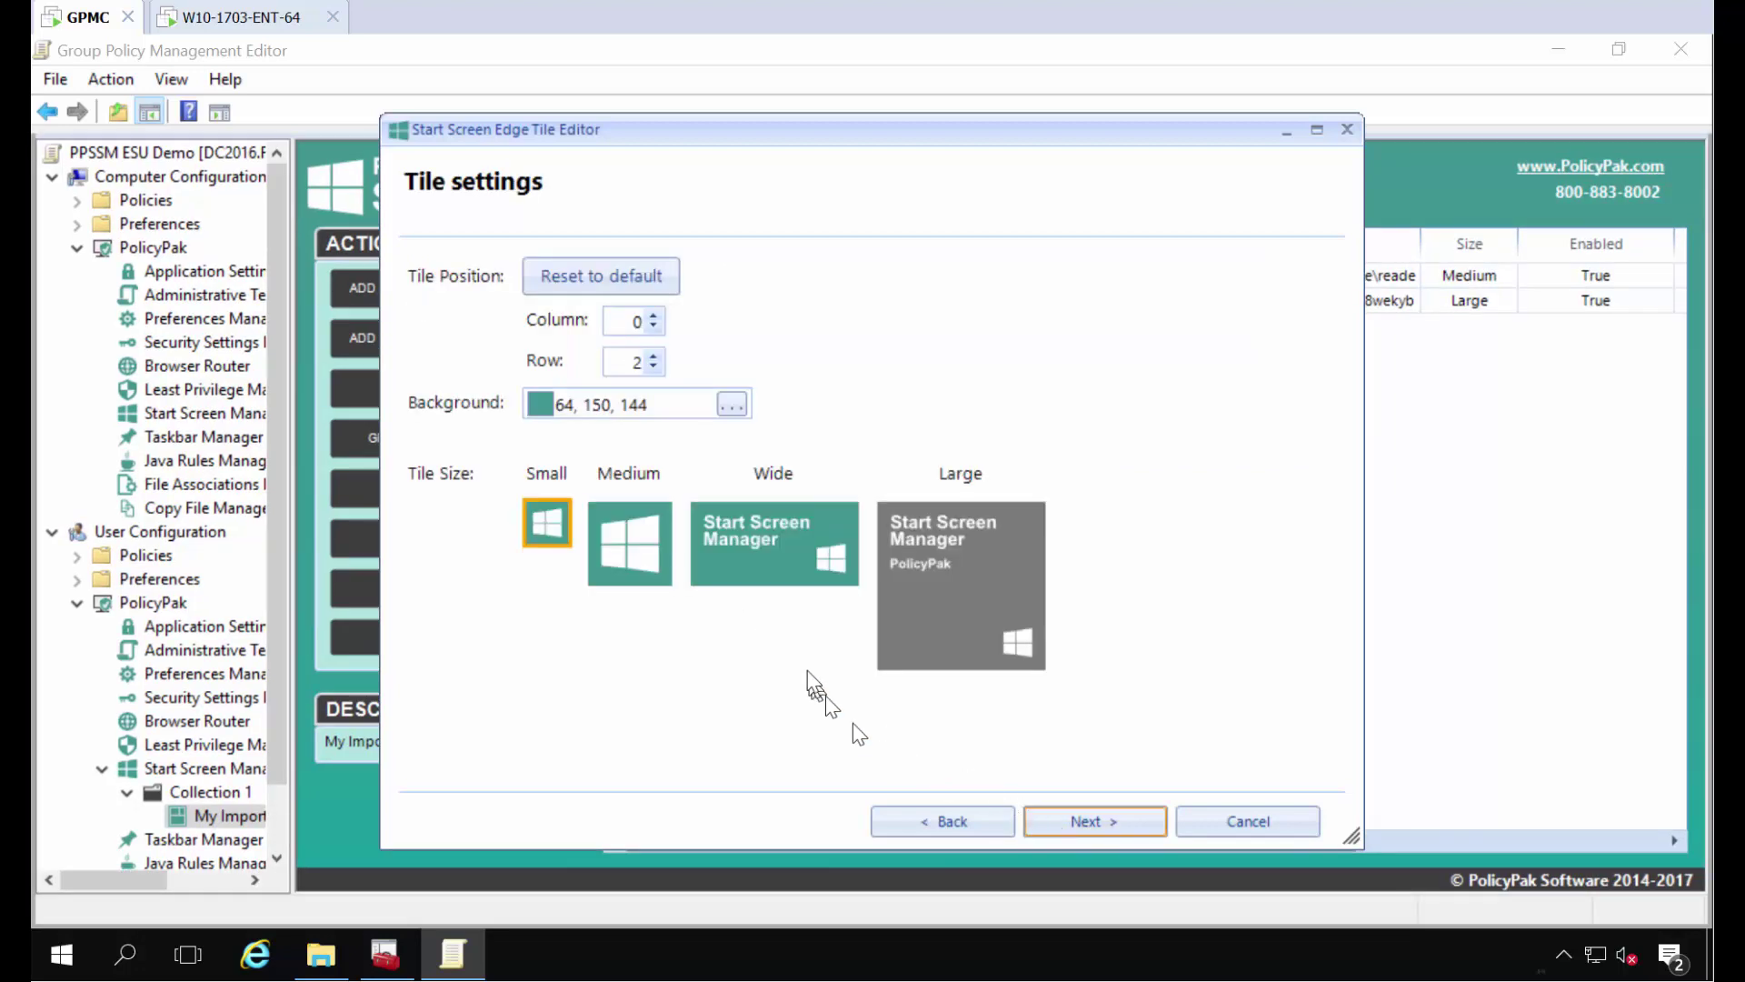
click(808, 543)
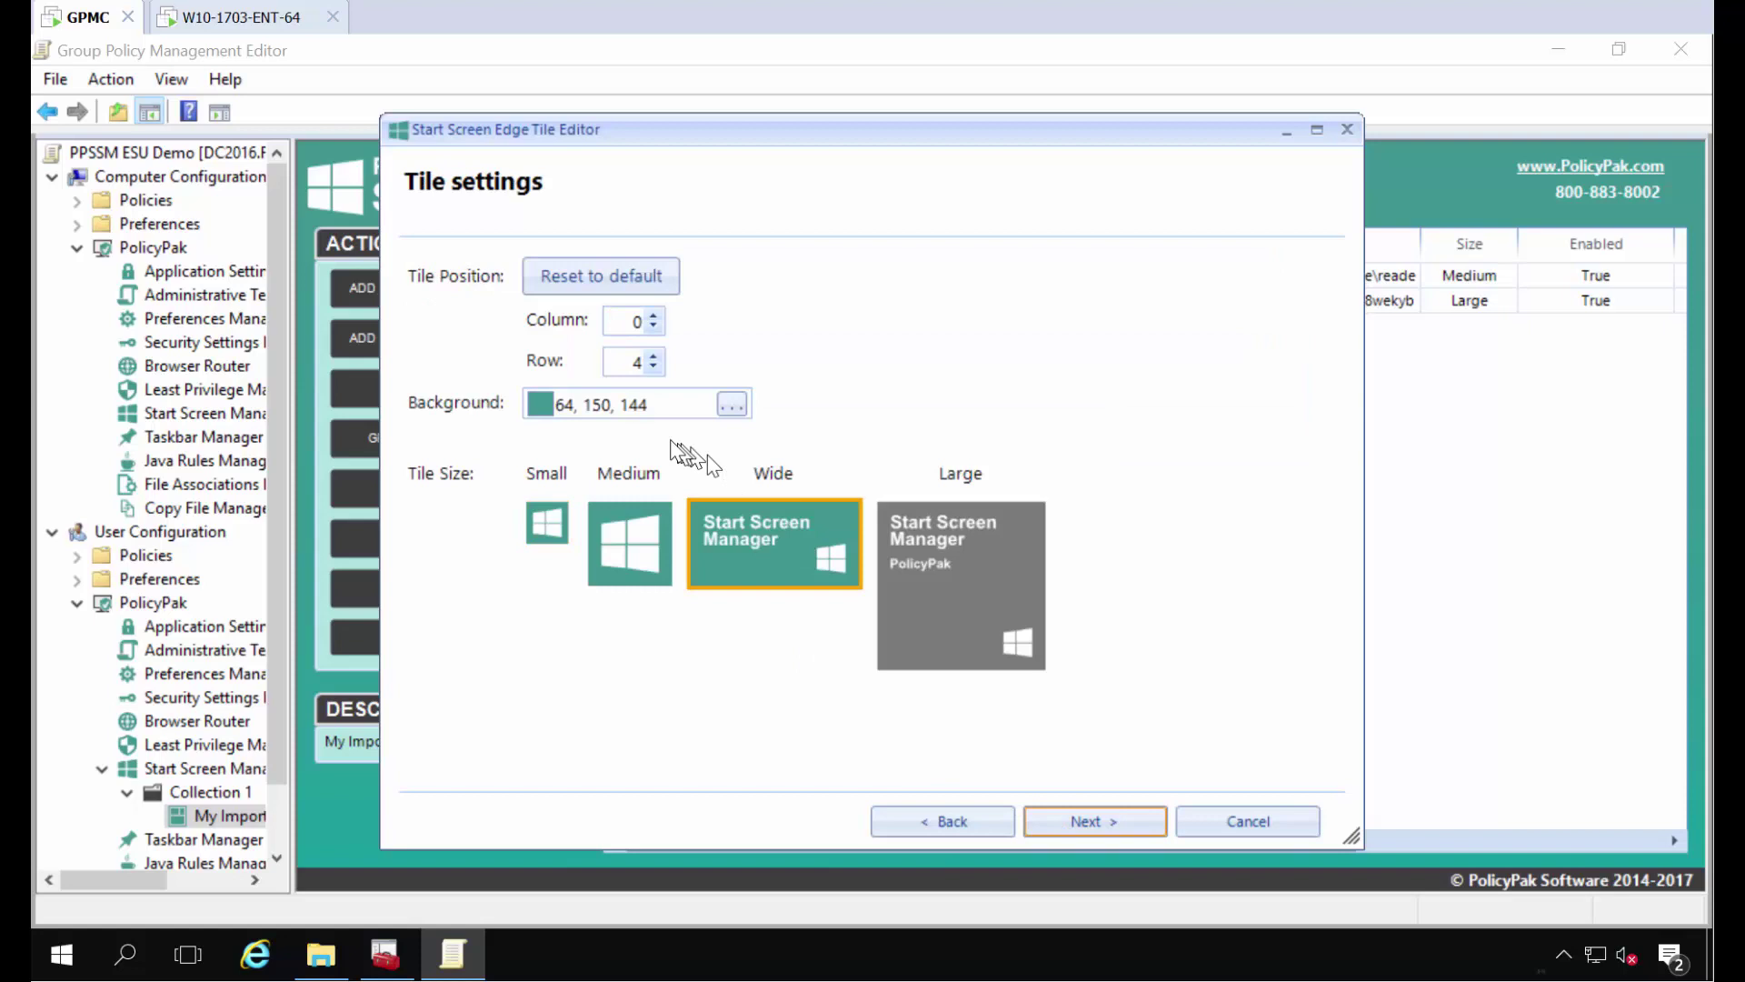
click(732, 406)
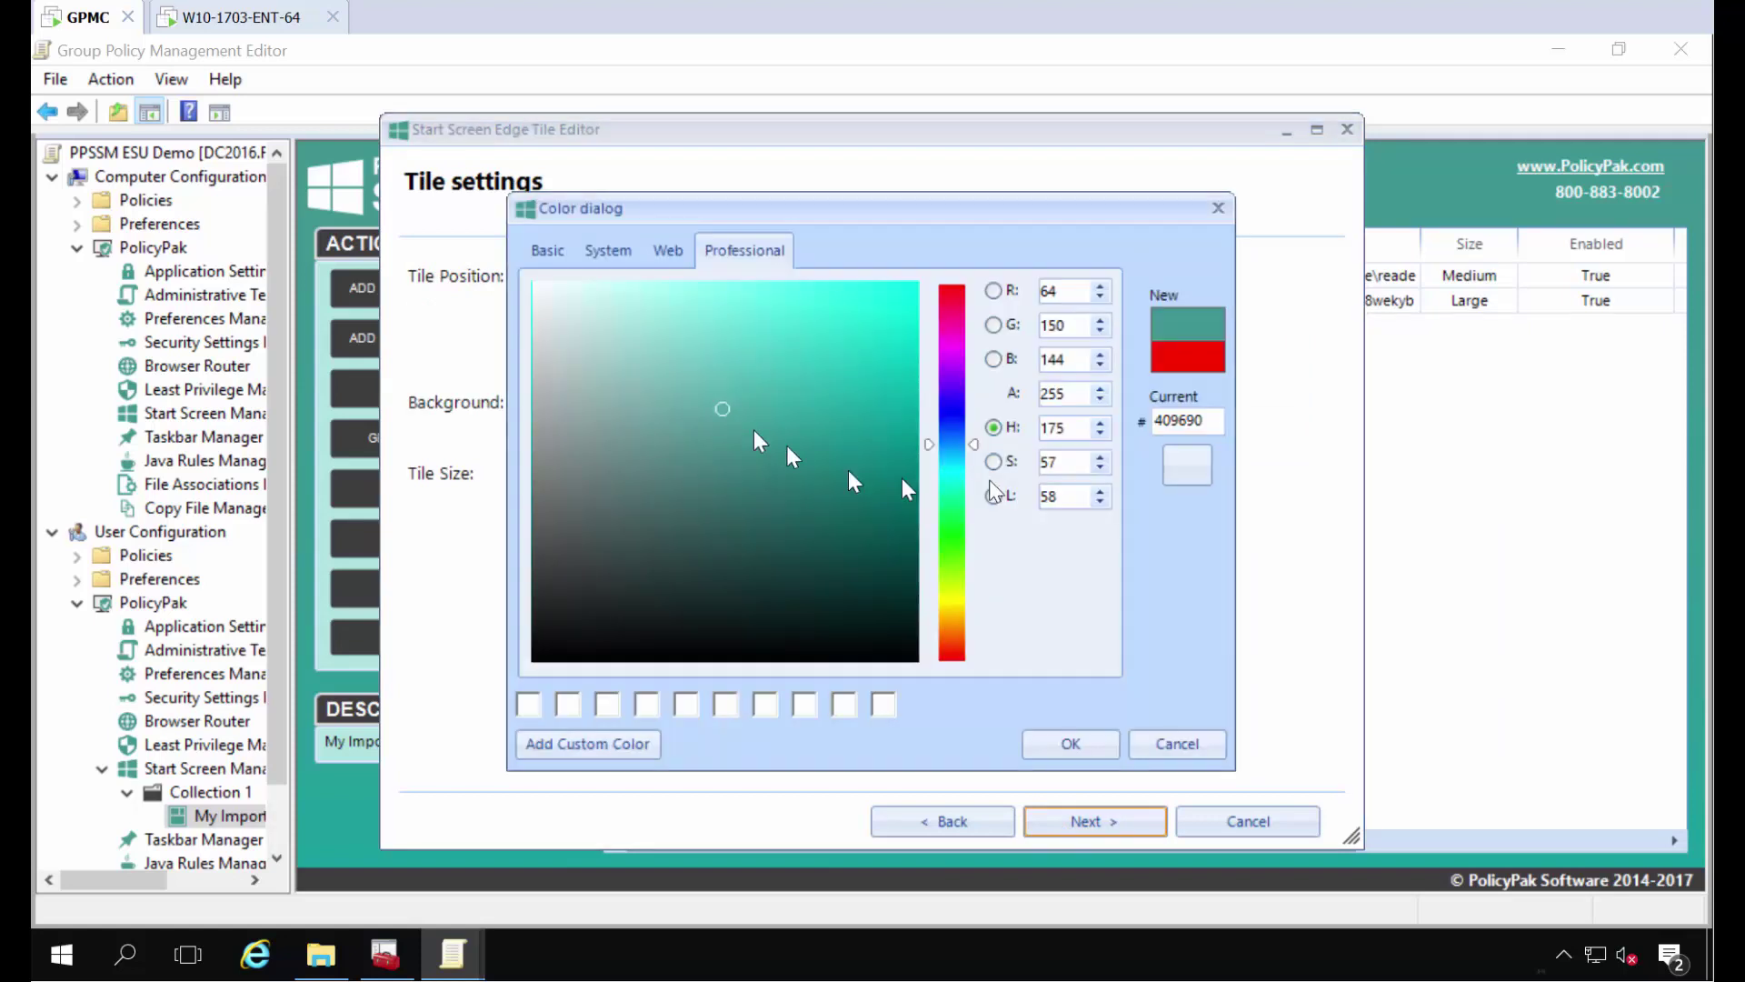
key(Escape)
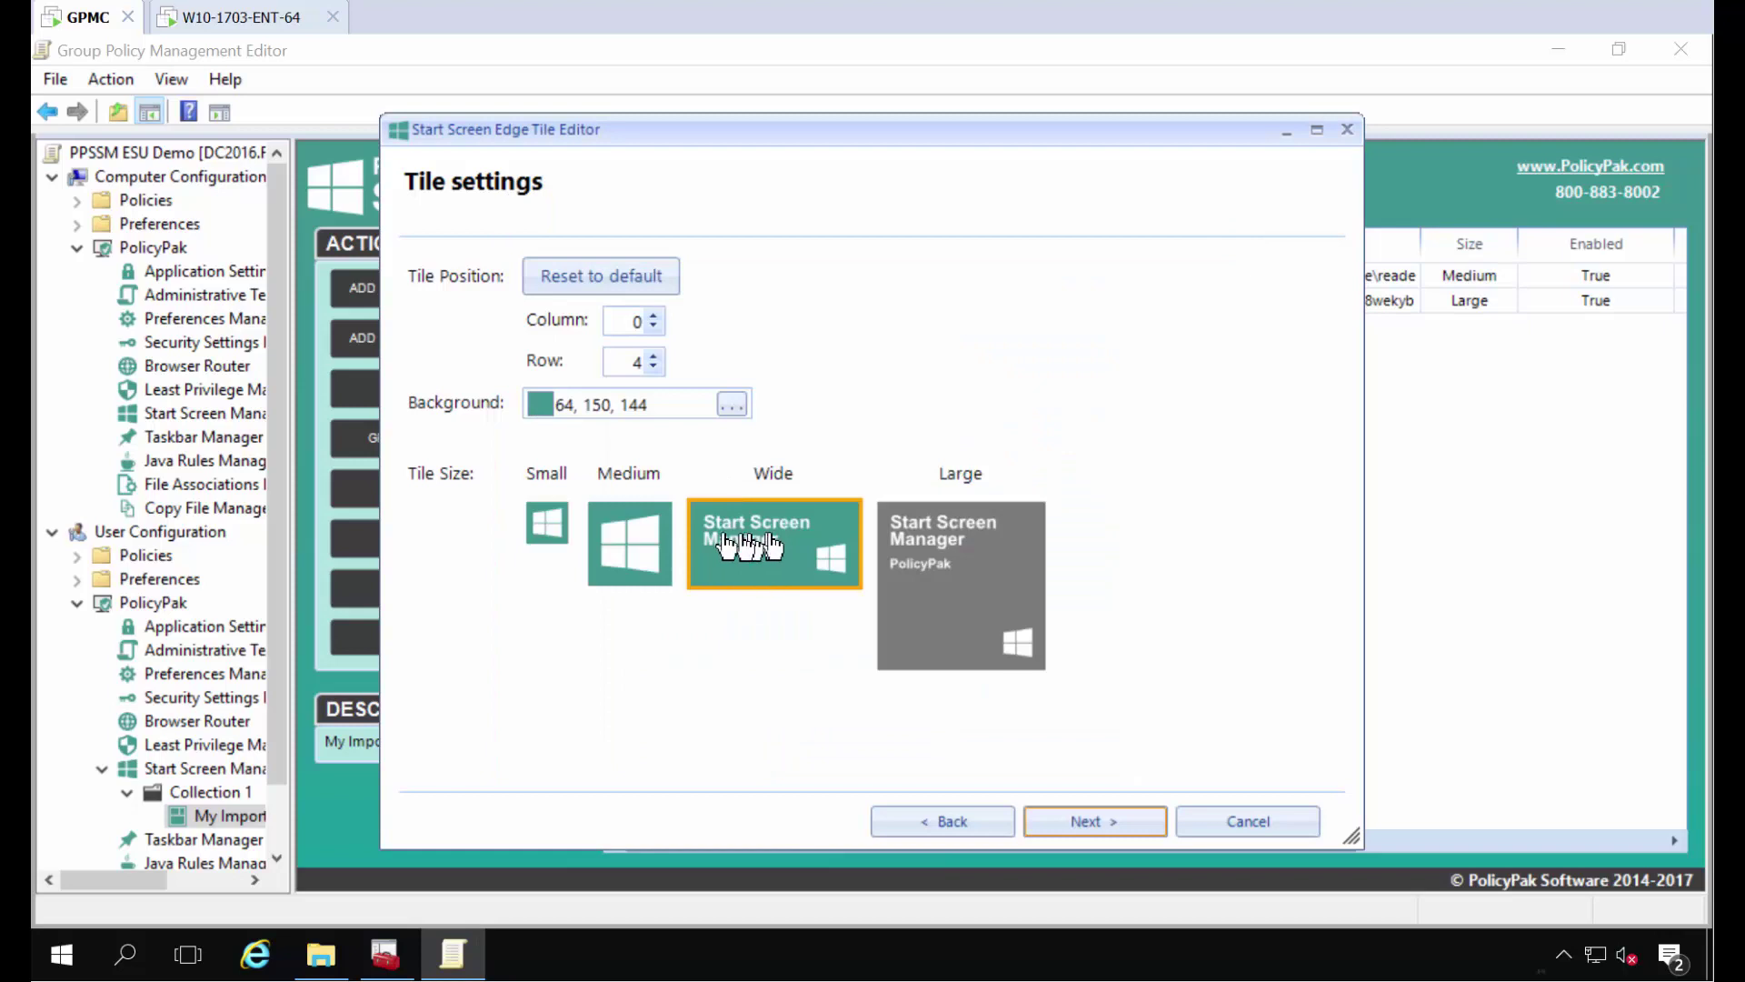
click(1115, 826)
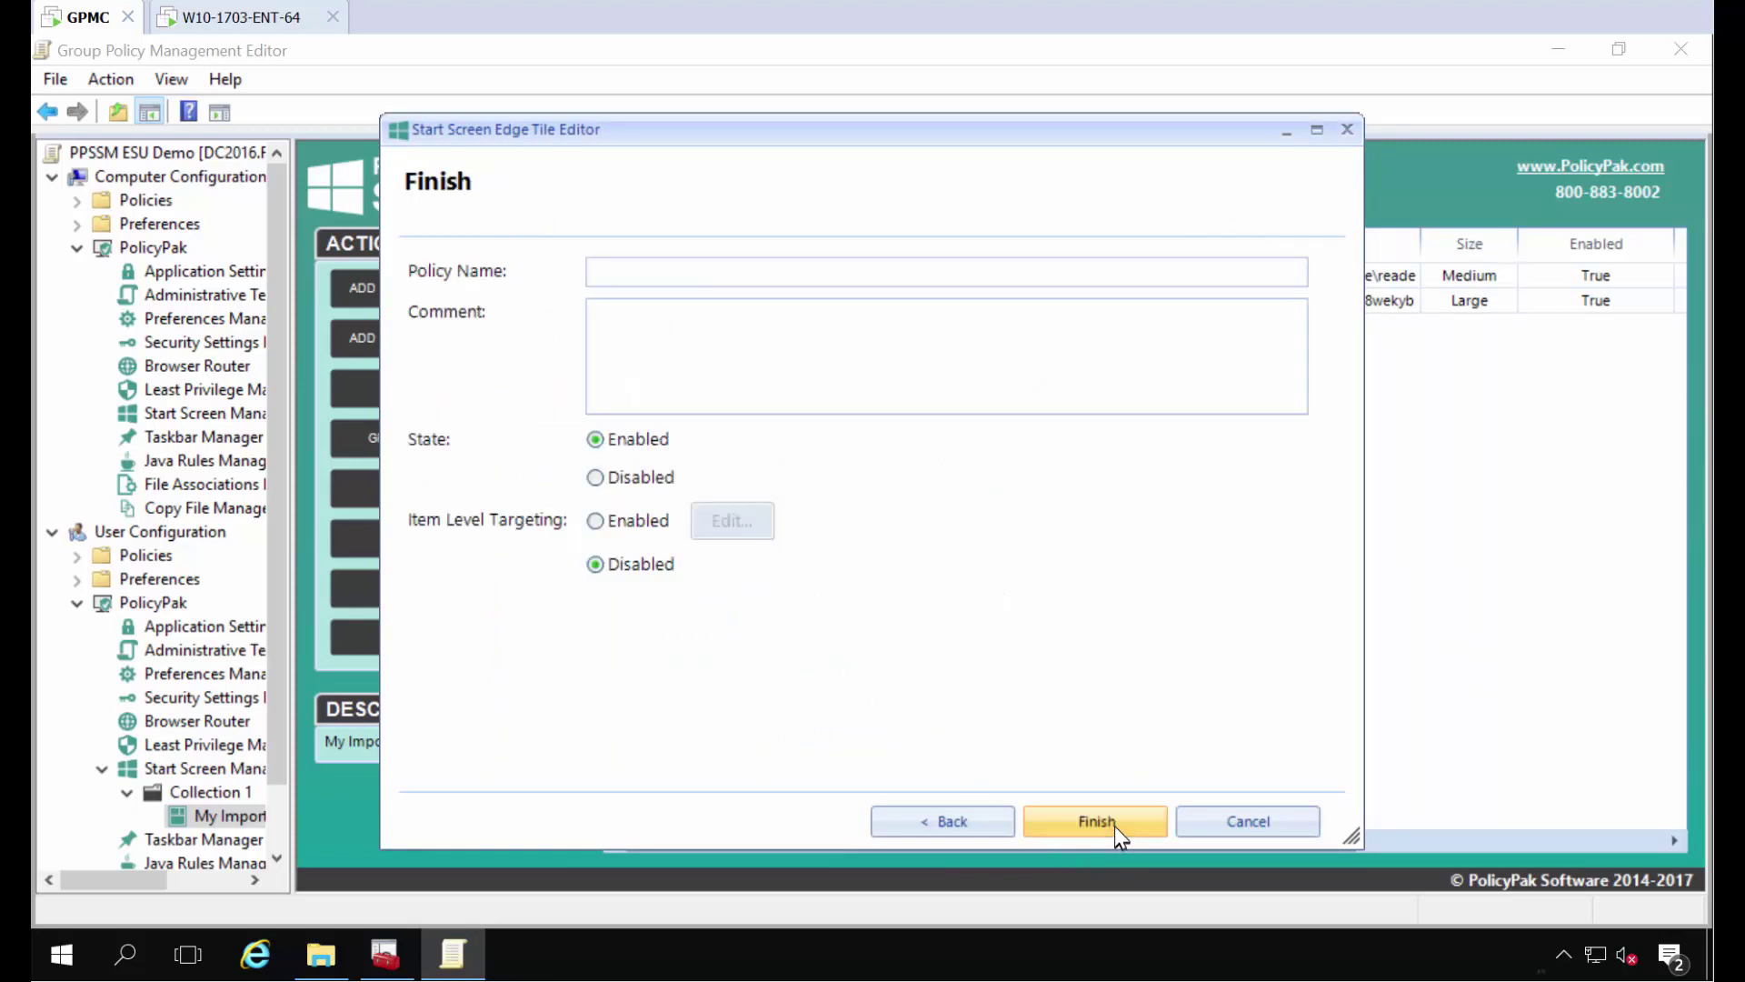
click(837, 277)
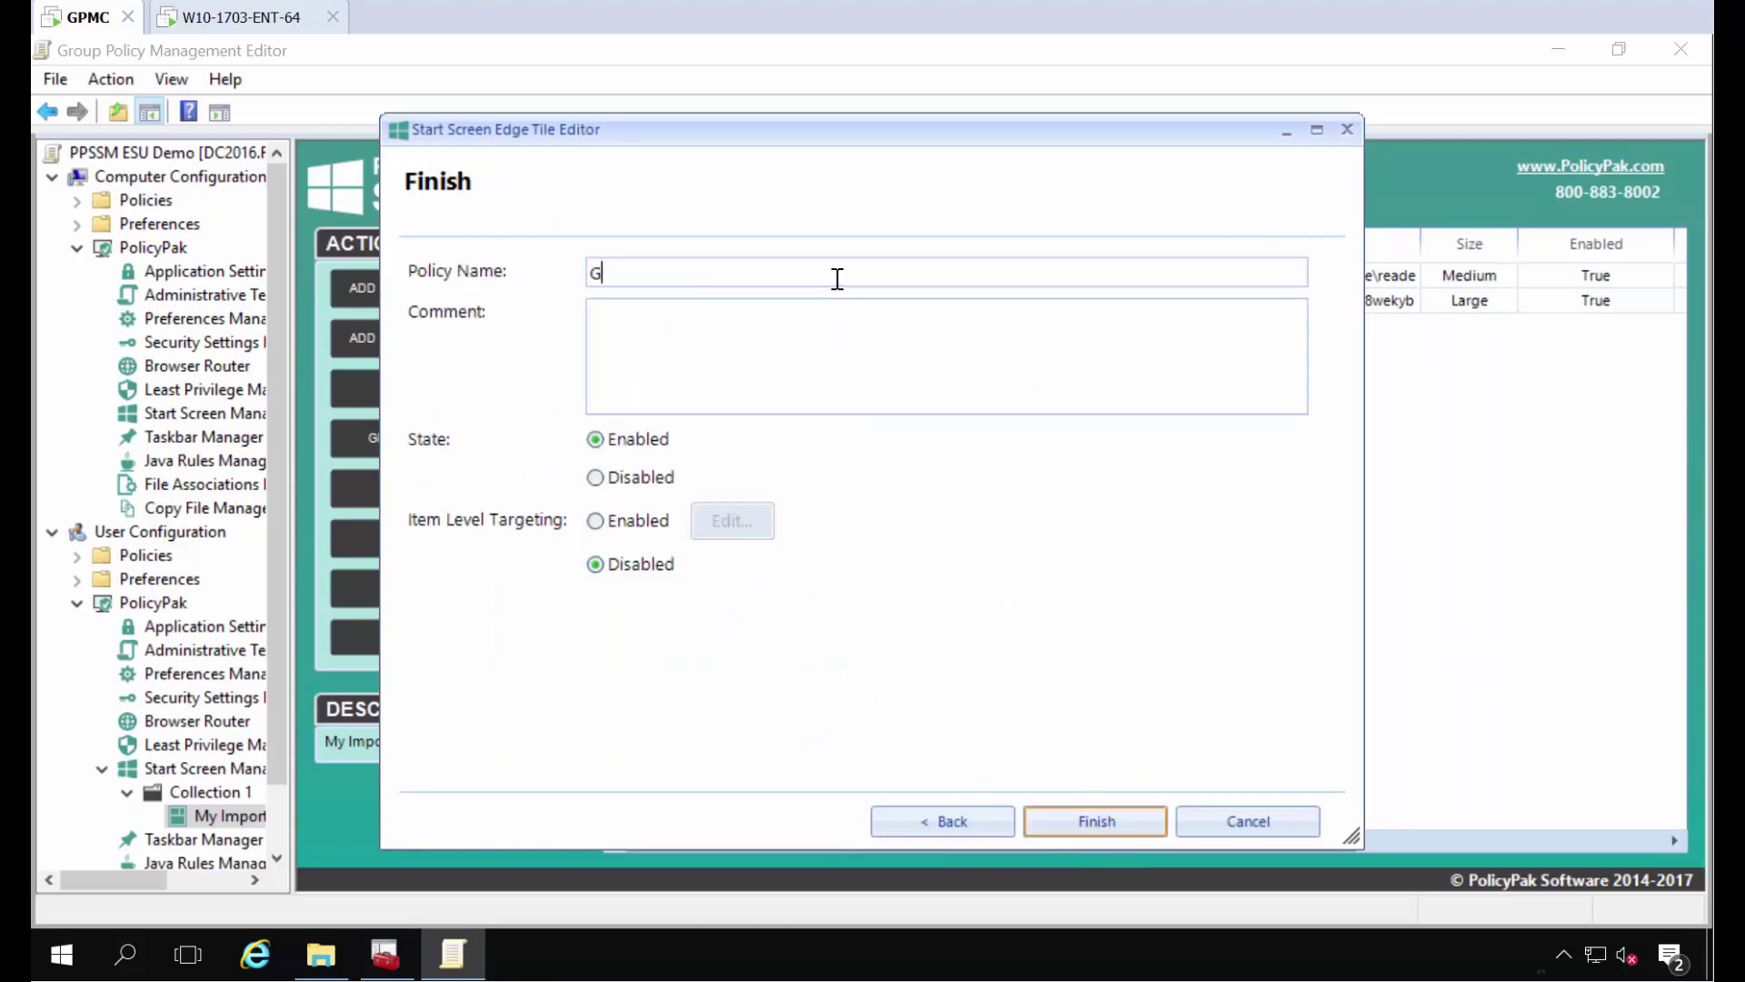
text(Get Help for PP website)
key(Return)
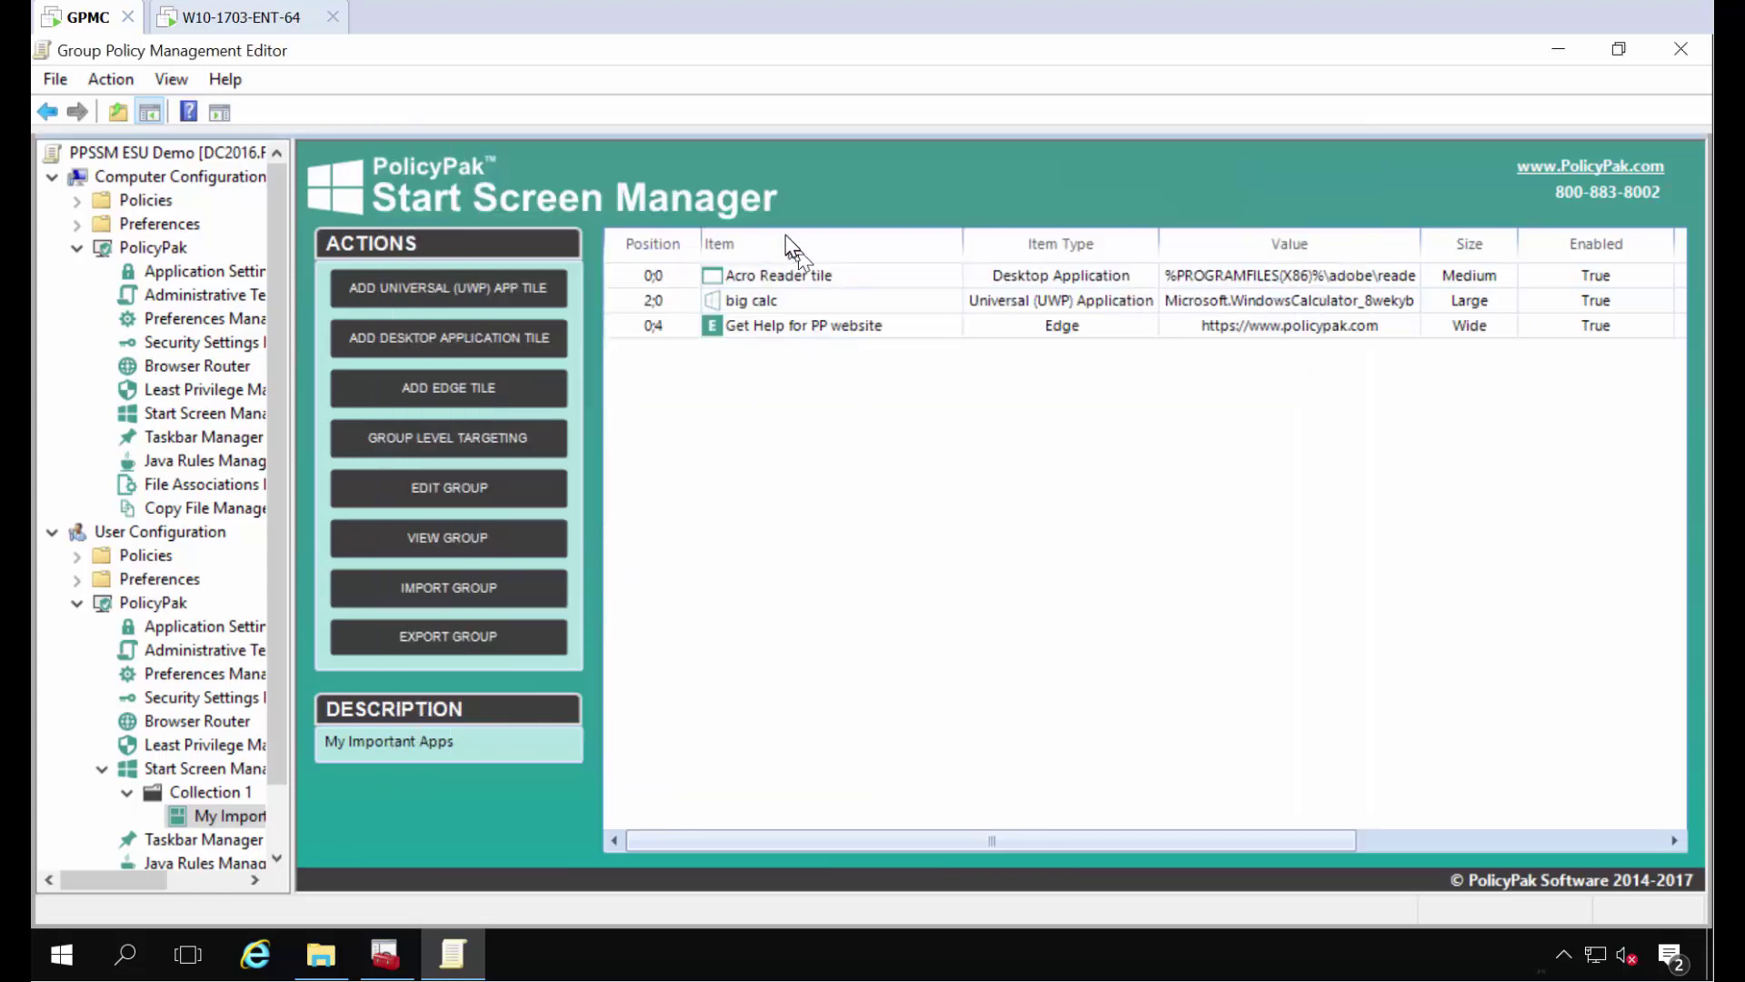
On the Windows 10 endpoint, run gpupdate in Command Prompt to refresh policy.
click(261, 20)
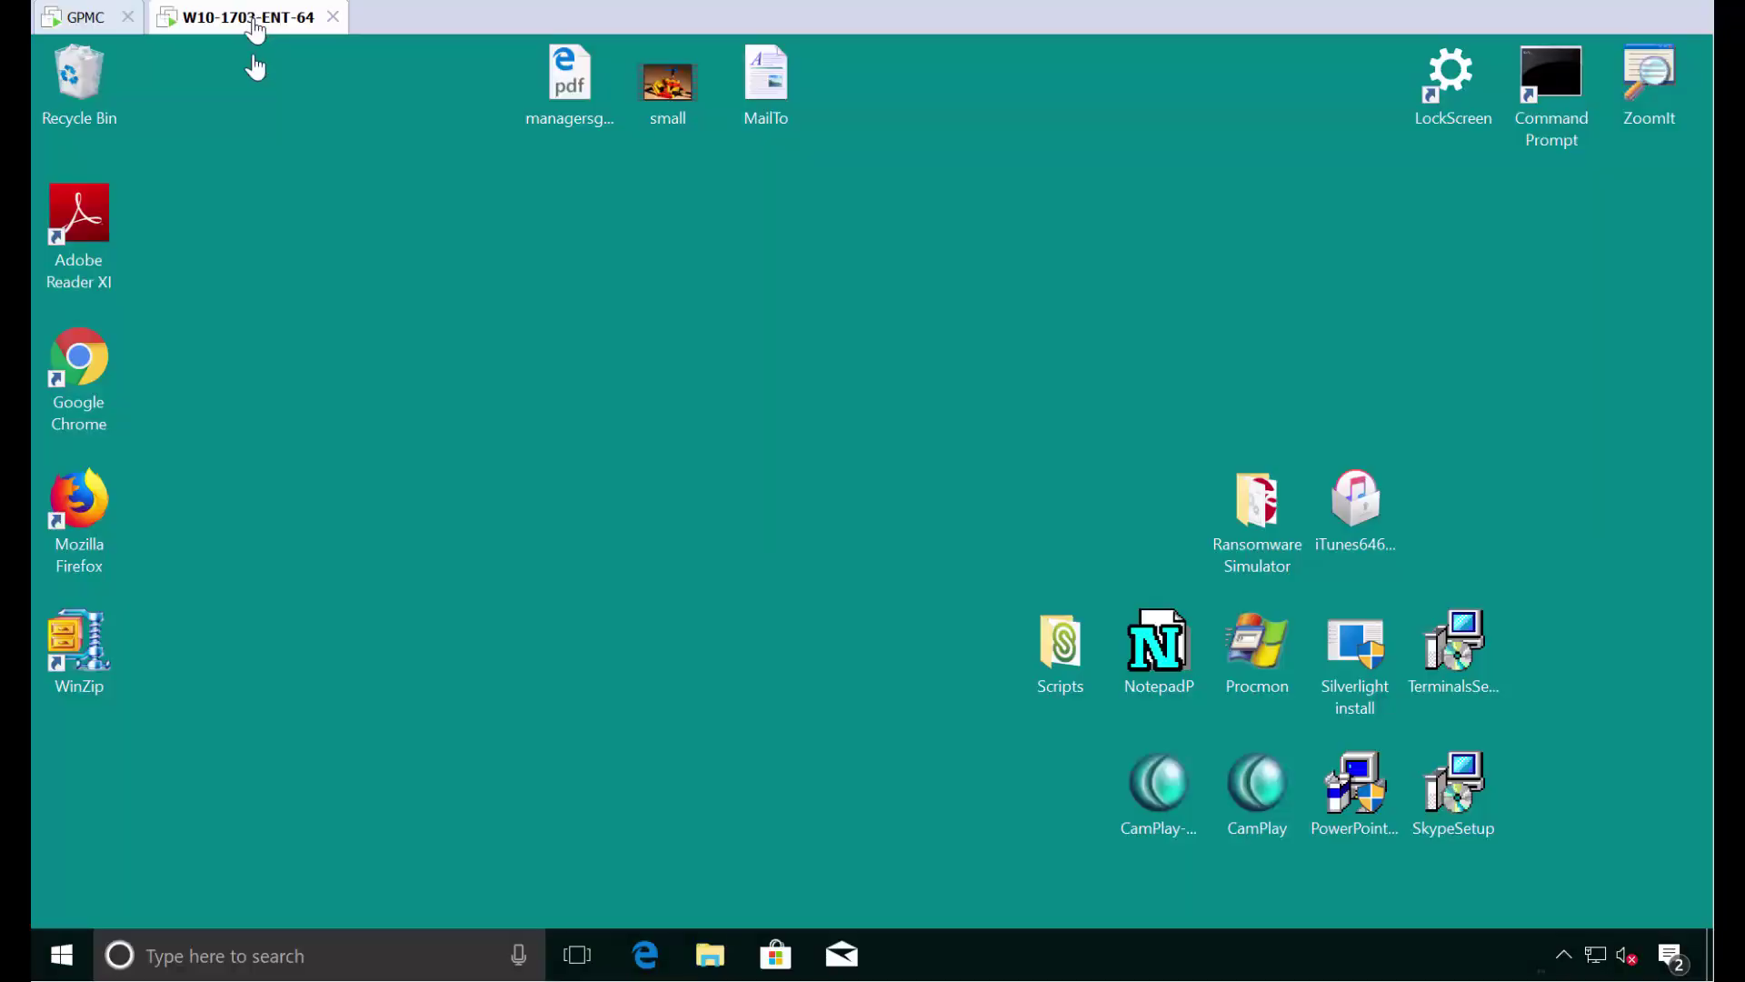
click(62, 954)
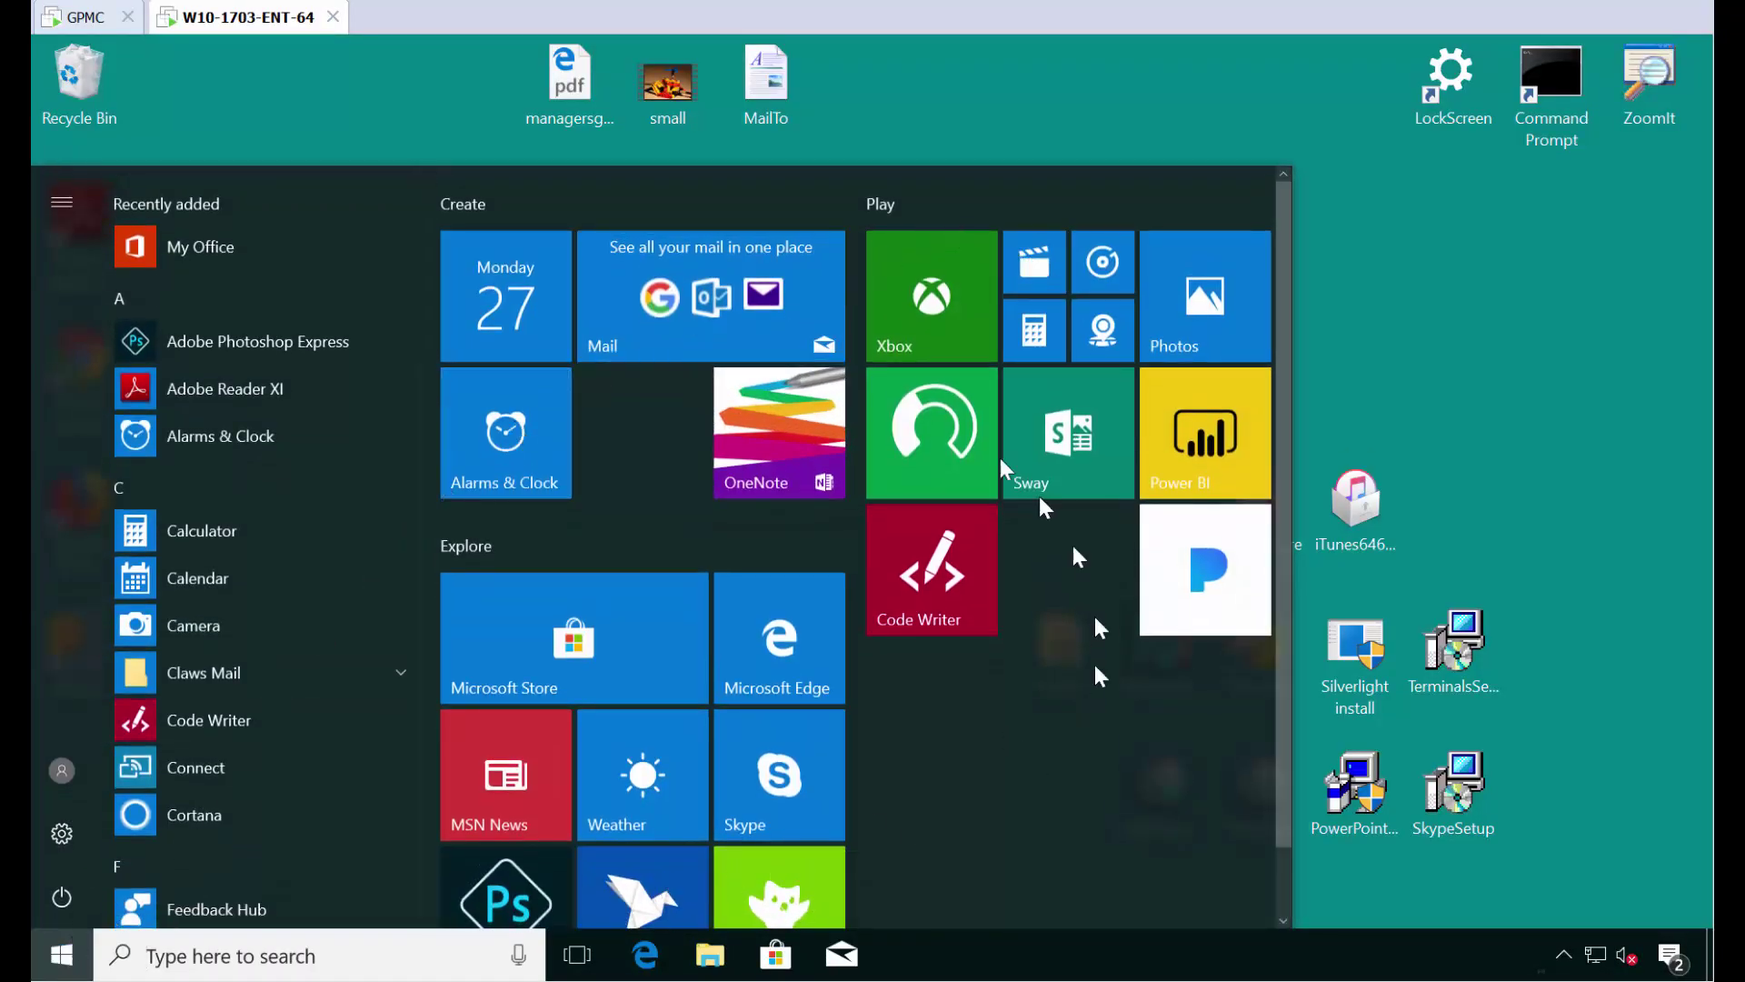
click(1536, 309)
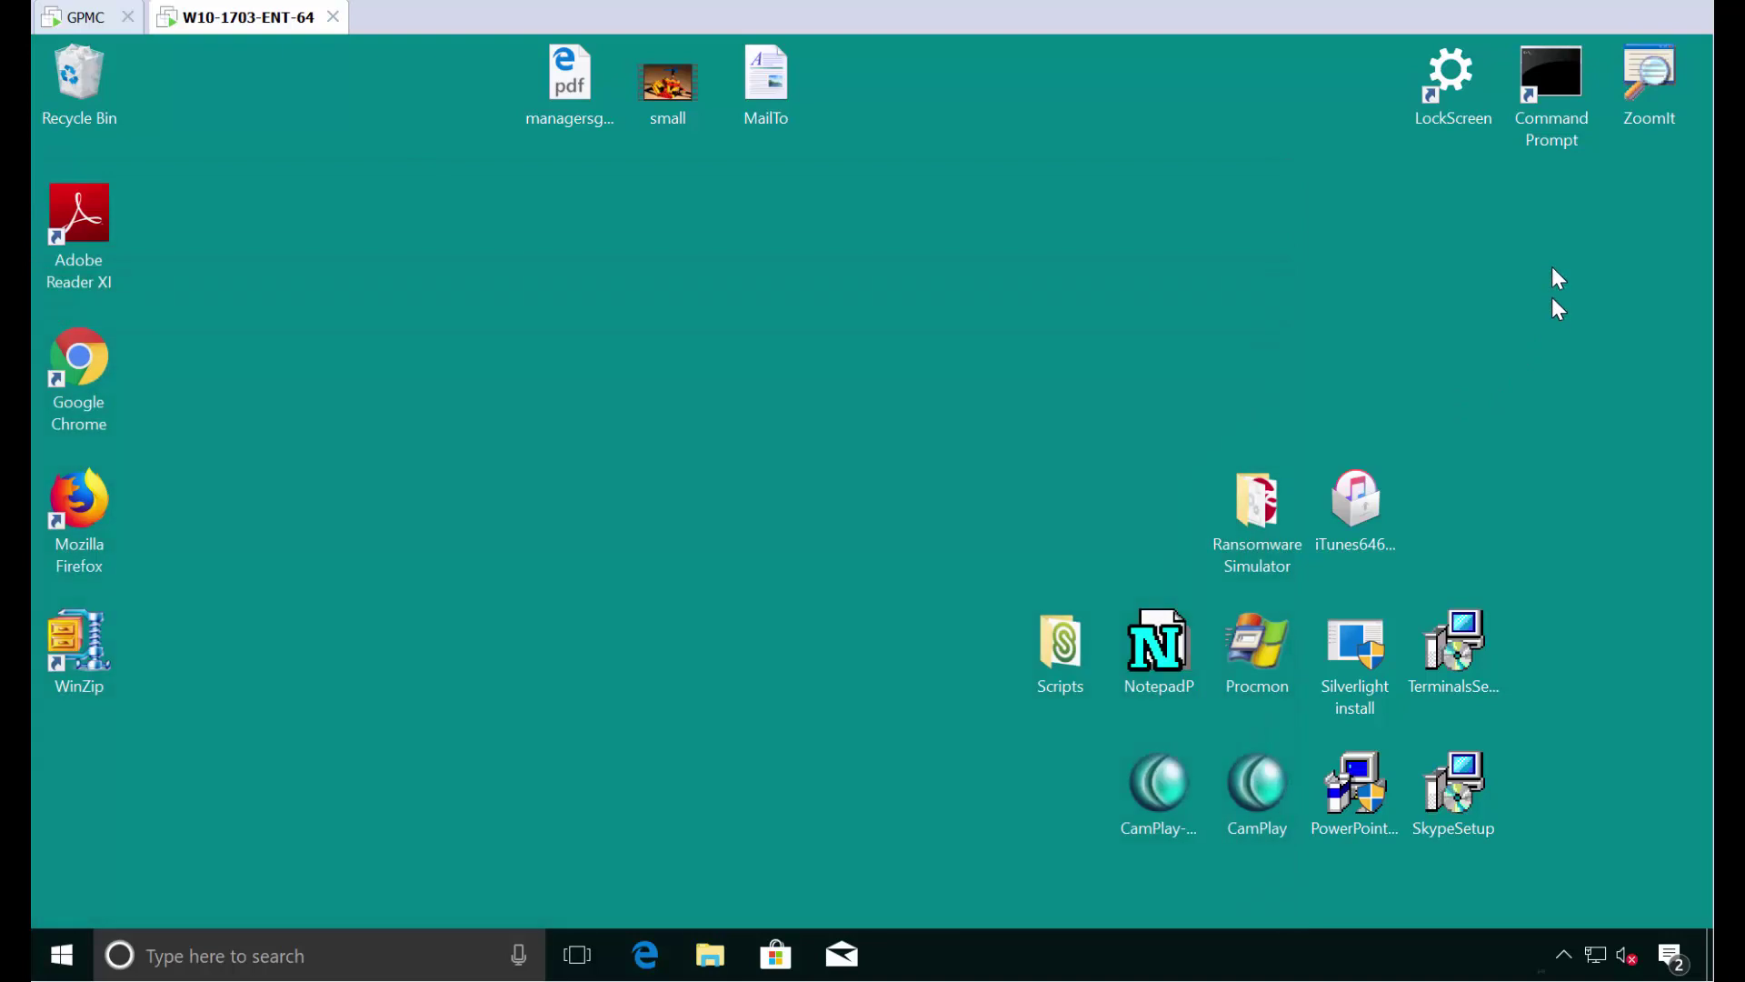
double_click(1551, 64)
click(852, 500)
text(gpu)
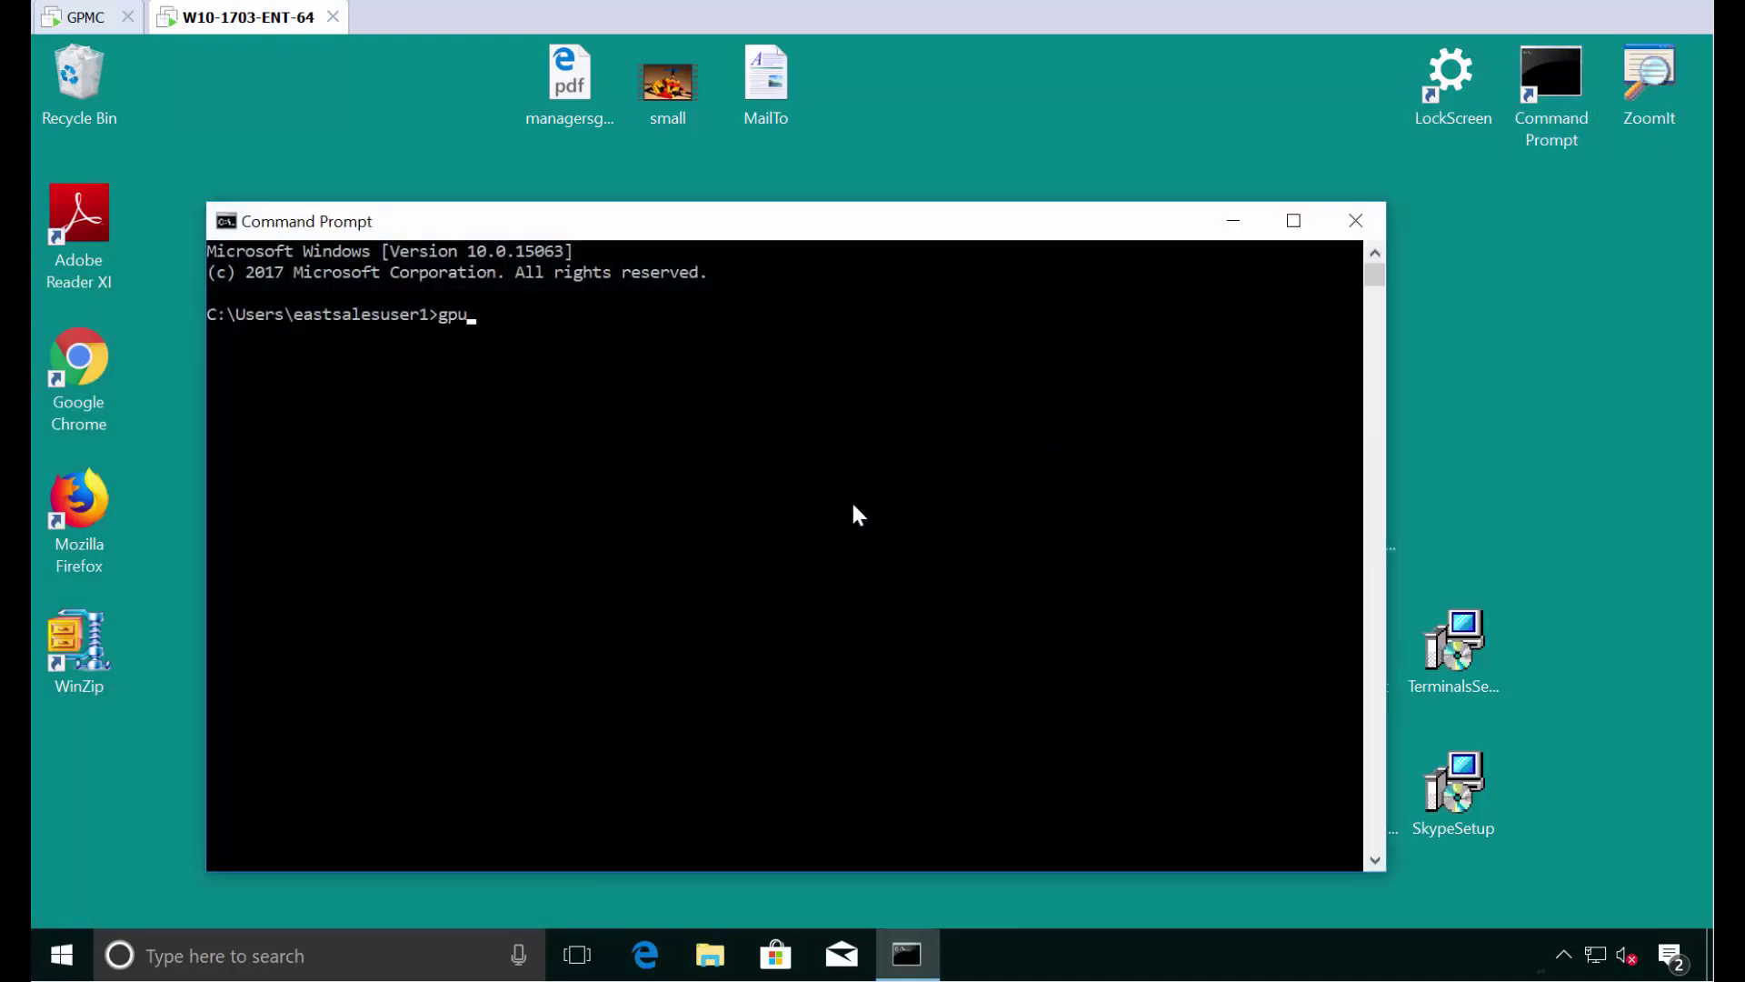
text(pdate)
key(Return)
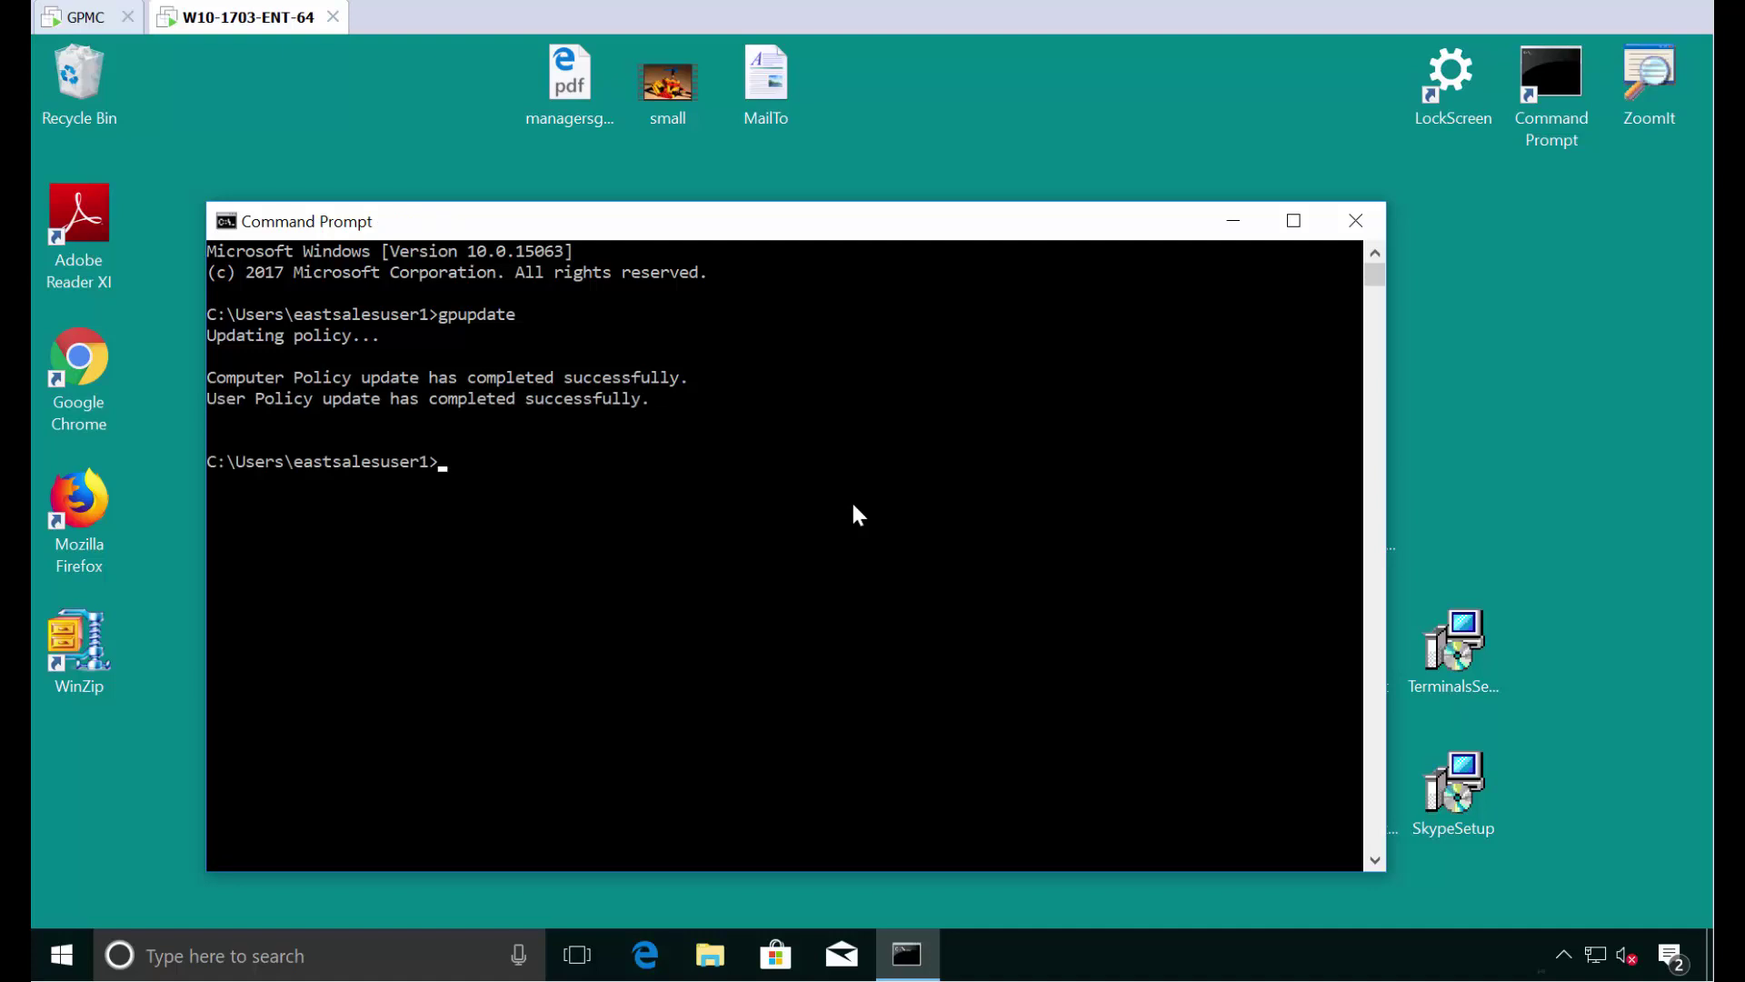
Close Command Prompt and try dragging OneNote into the My Important Apps group.
click(1355, 222)
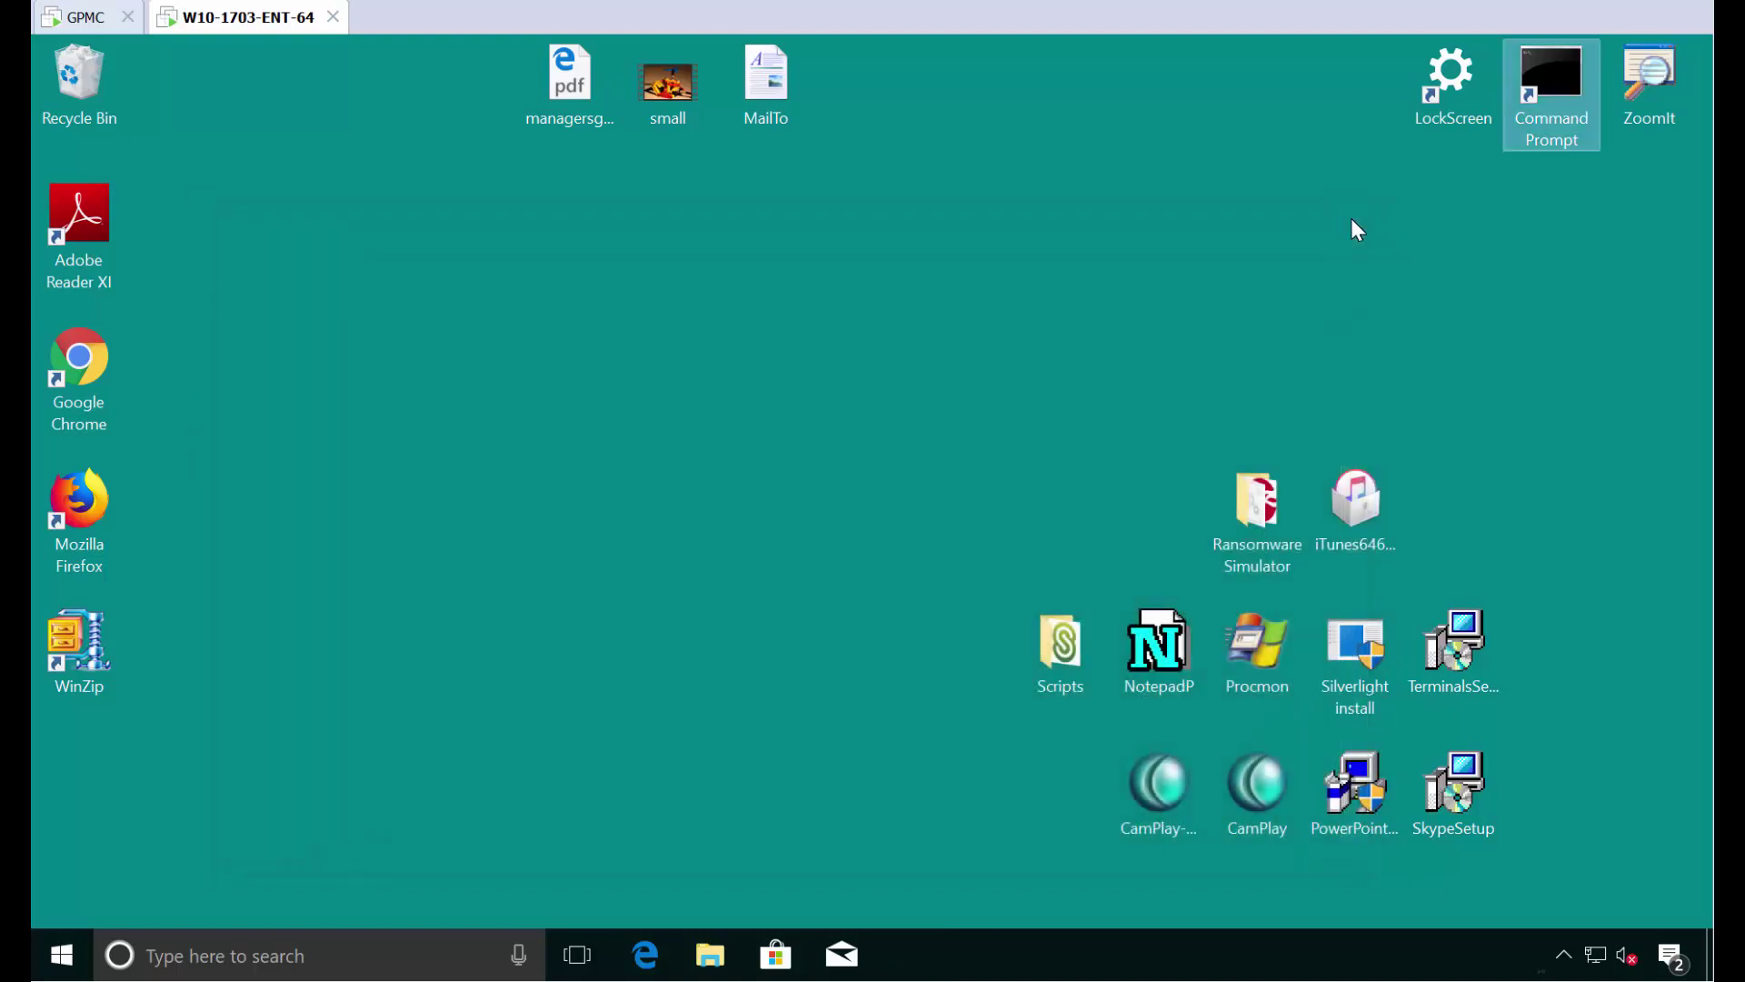
click(71, 954)
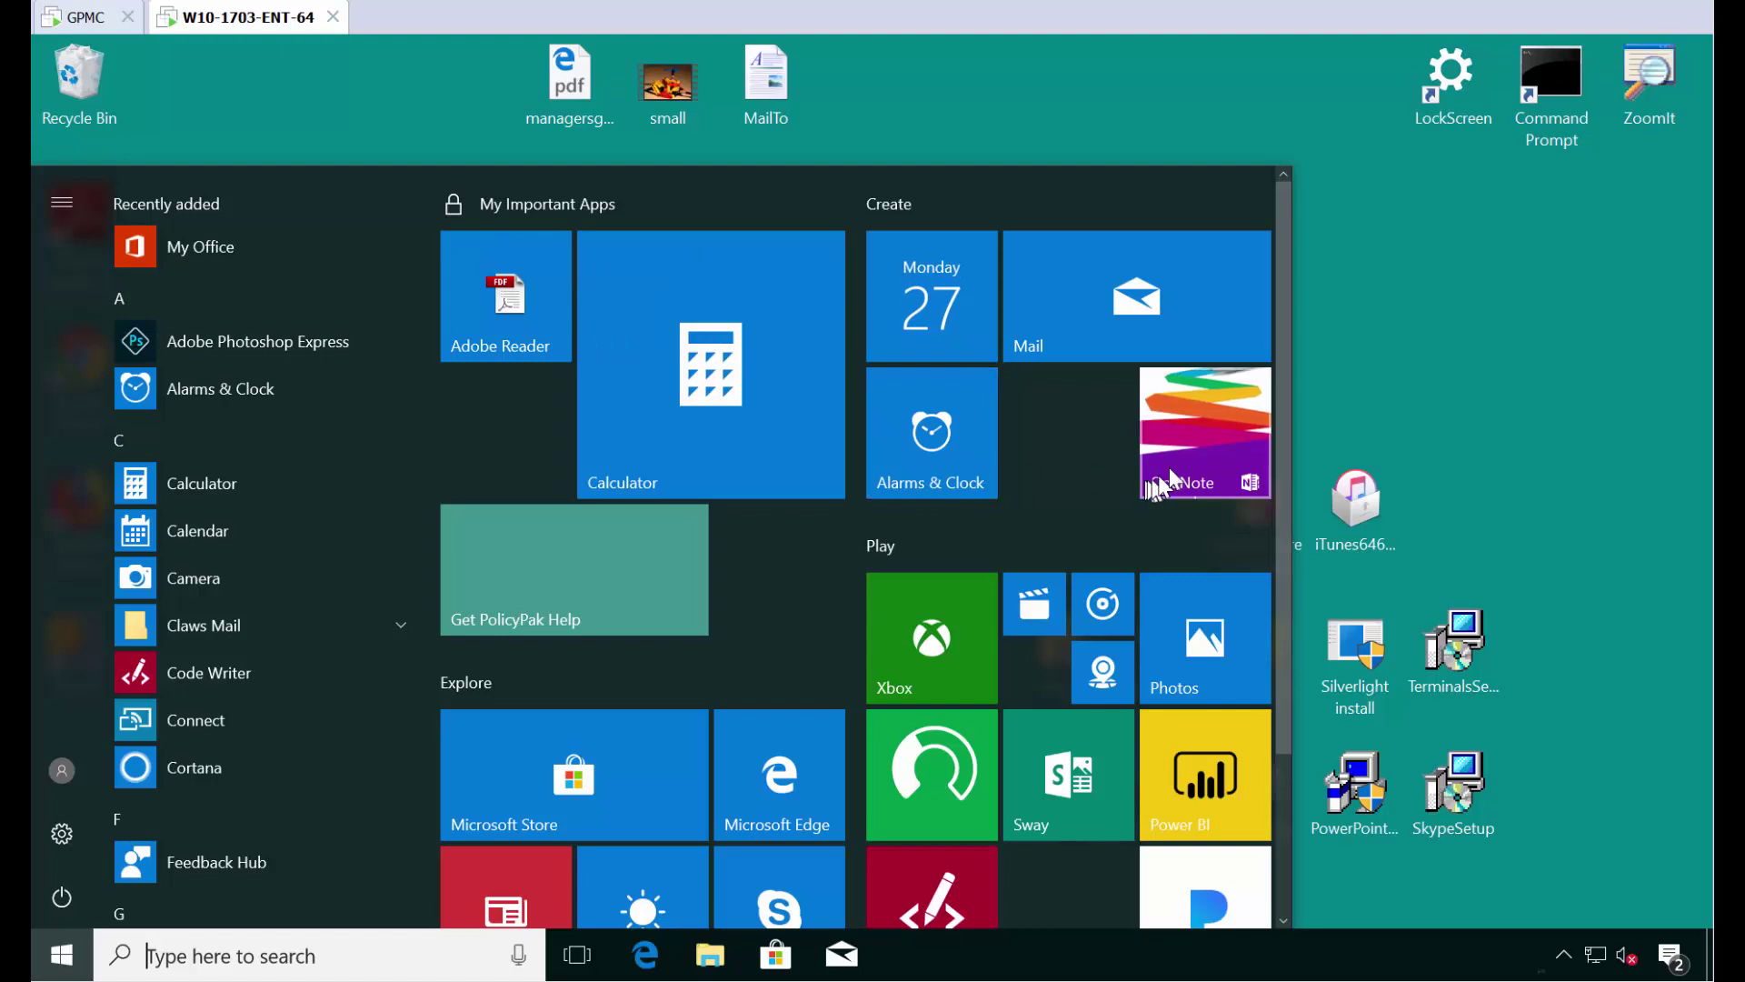
drag(1199, 455, 1055, 685)
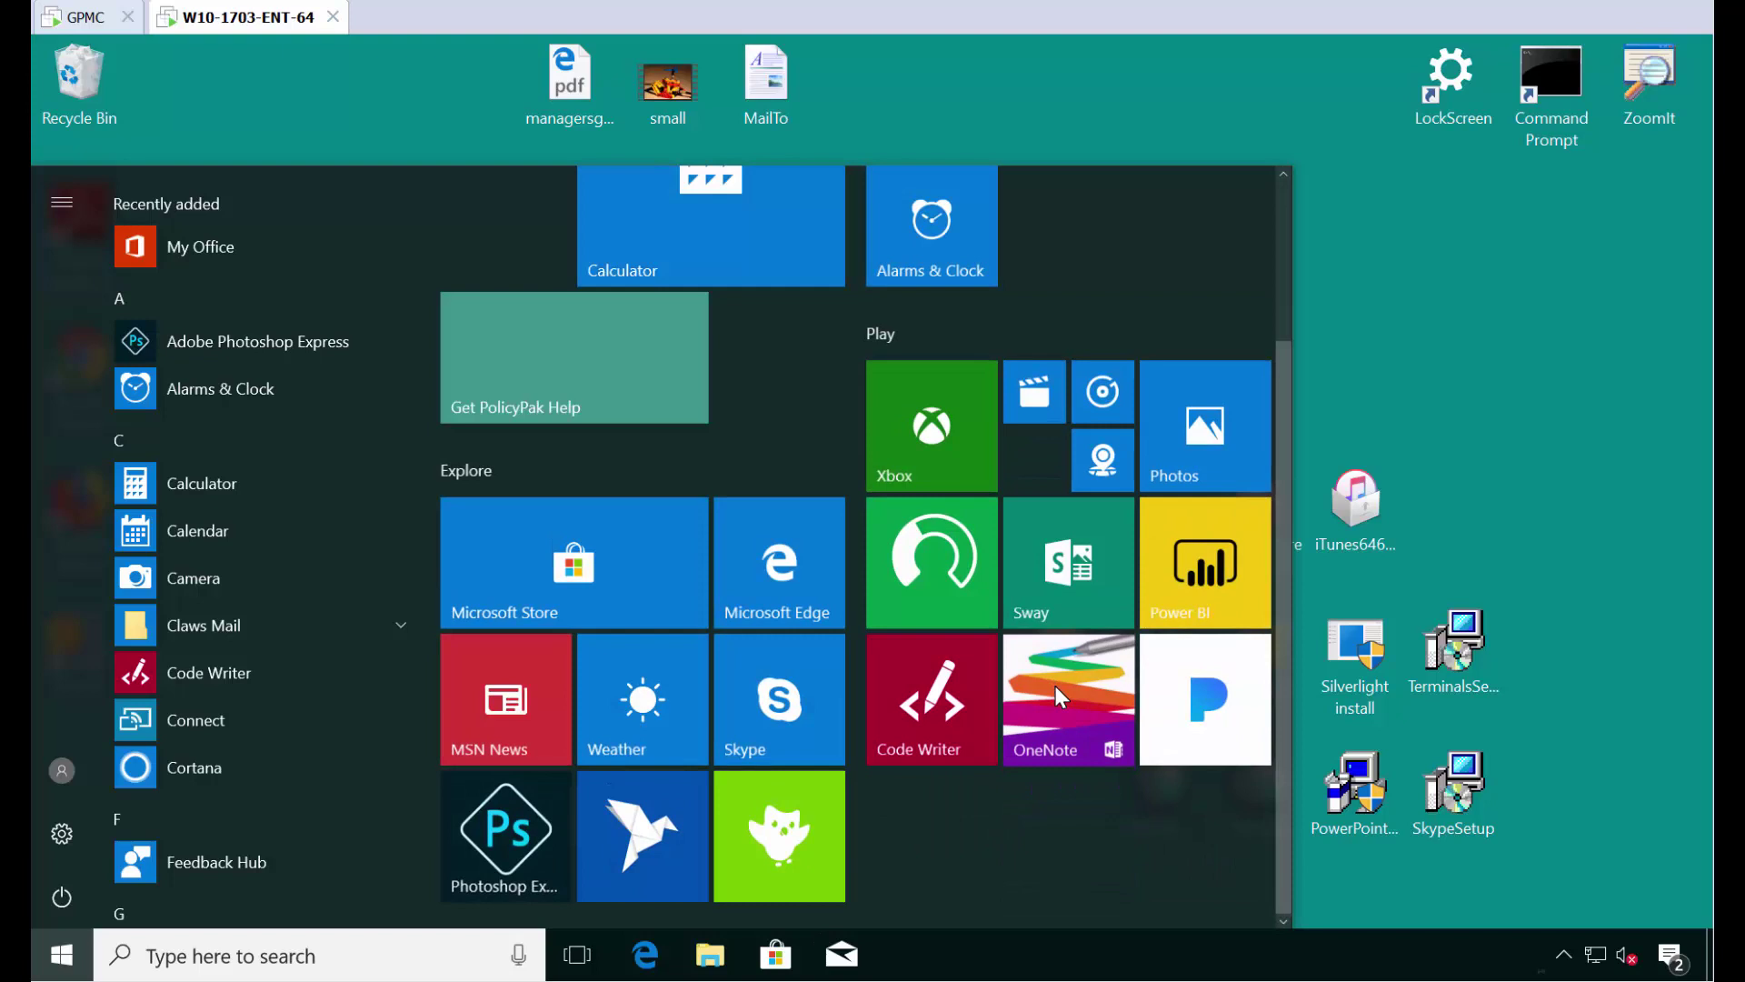
scroll(1049, 682, up, 3)
Inspect the Calculator tile's options and try moving the Xbox tile up beside Mail.
right_click(694, 414)
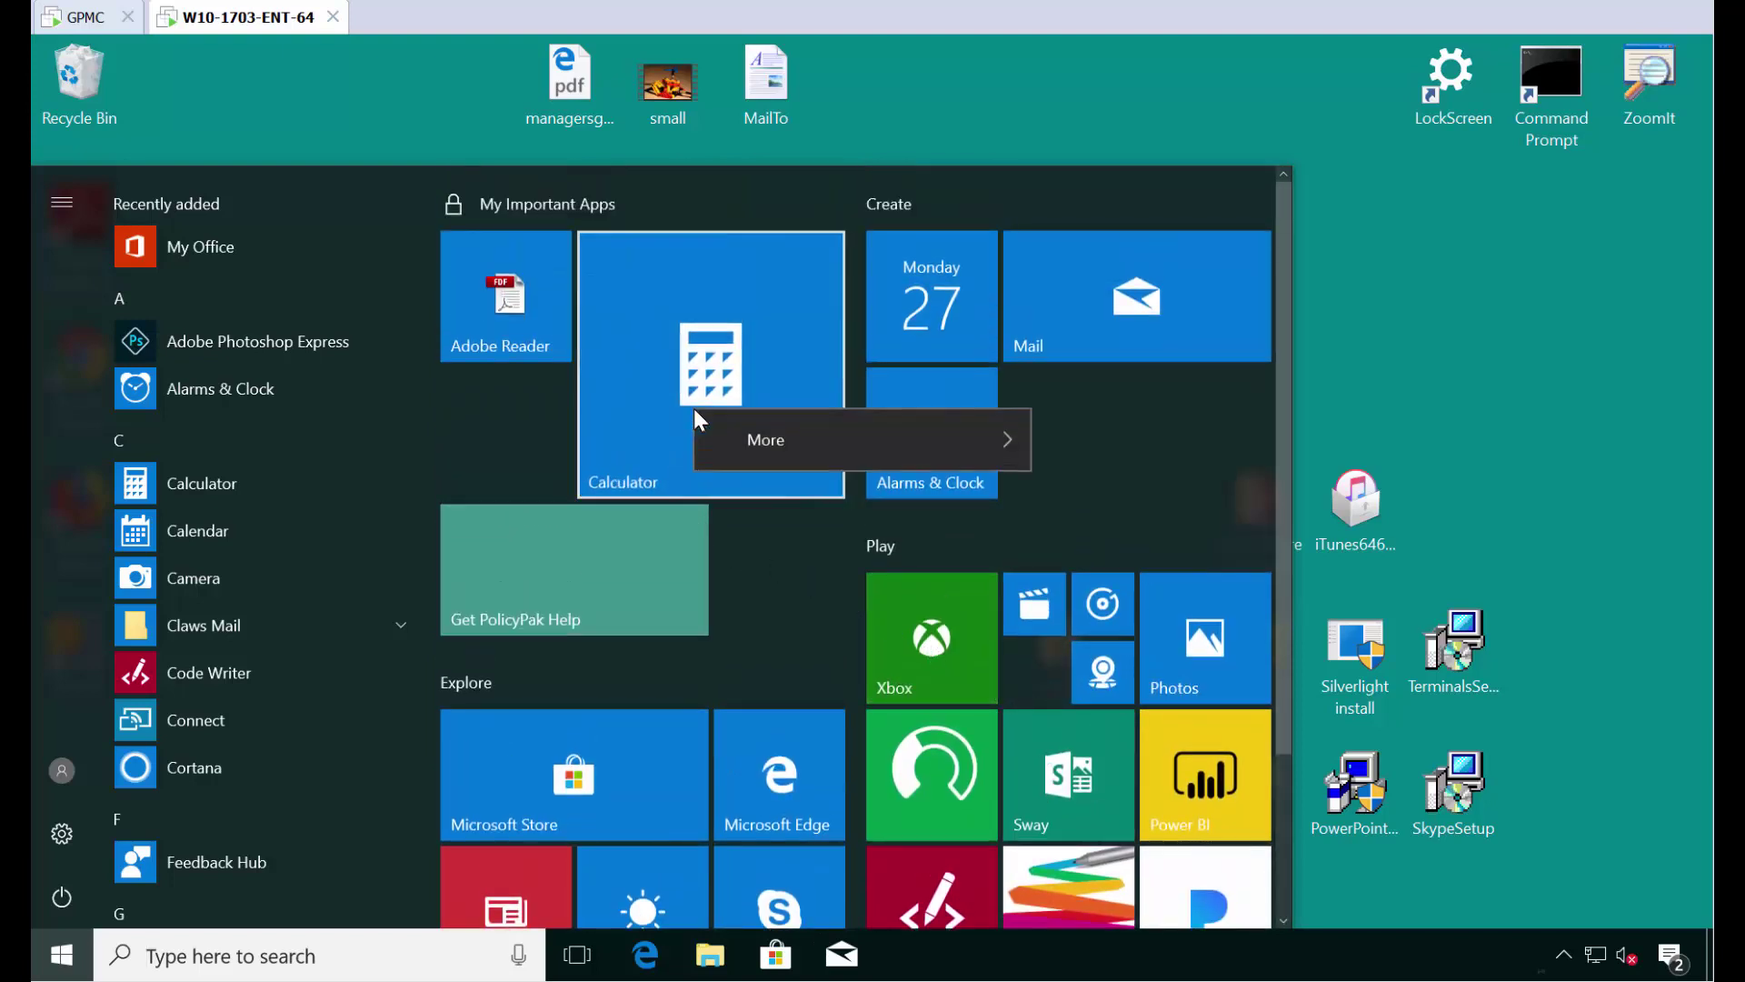
mouse_move(727, 442)
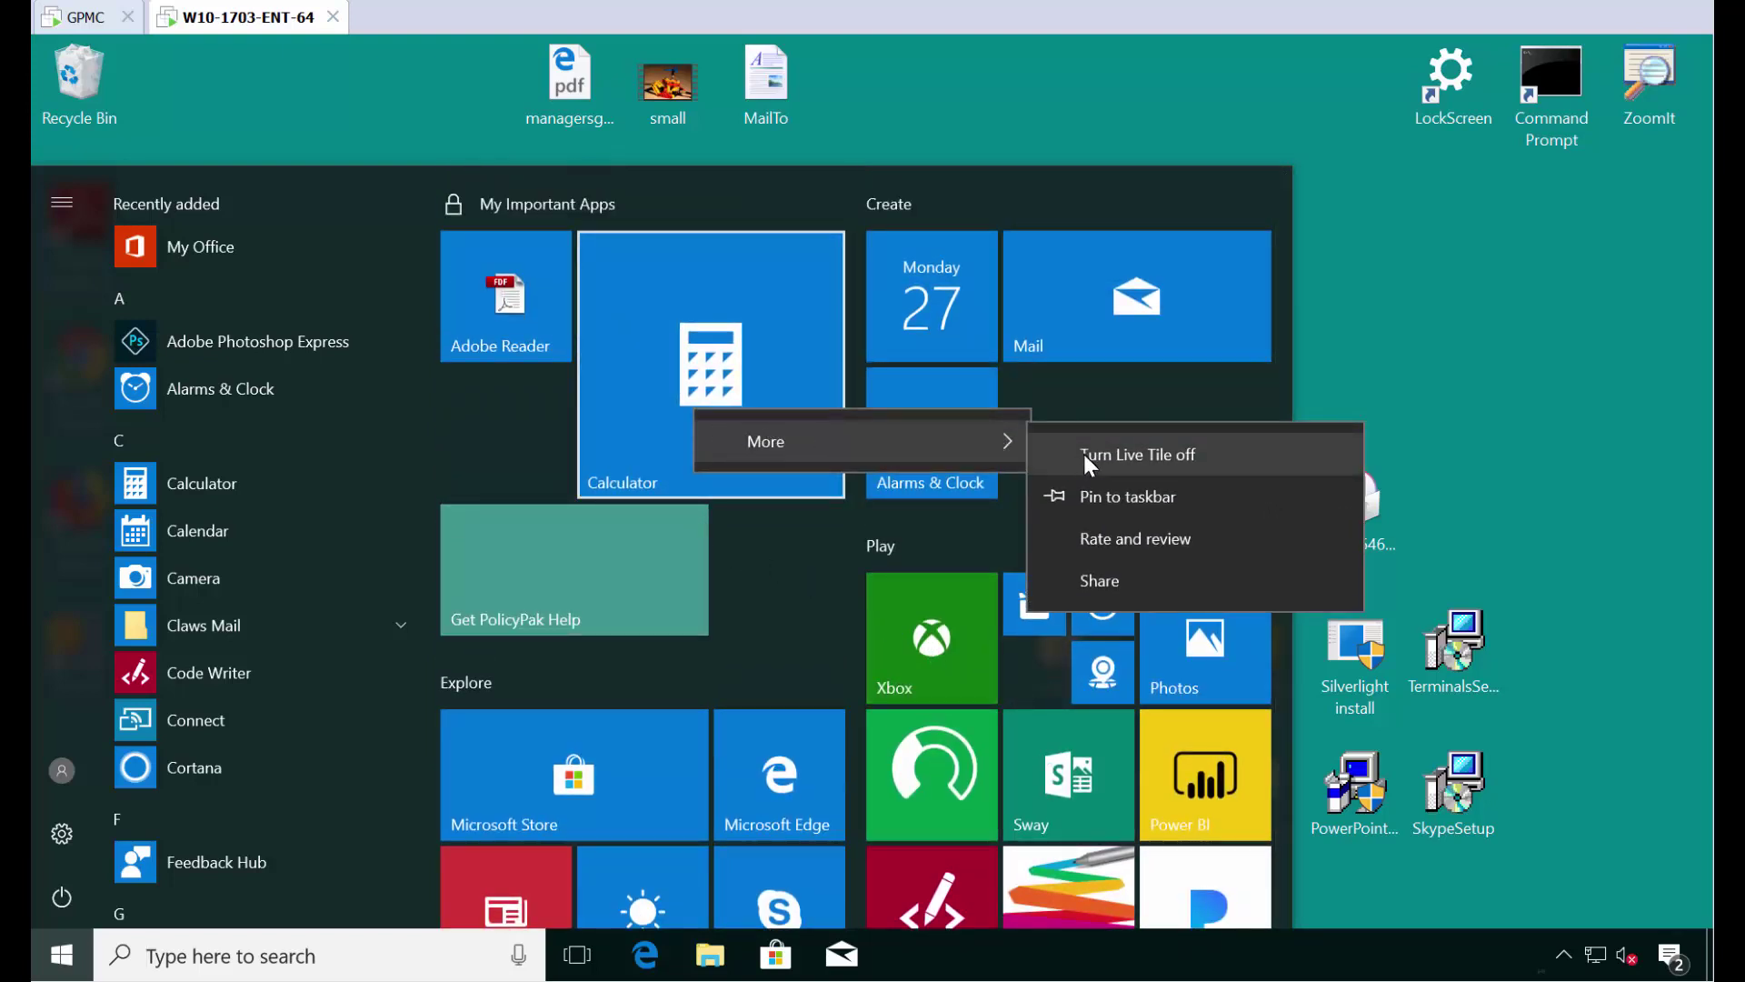
click(1117, 296)
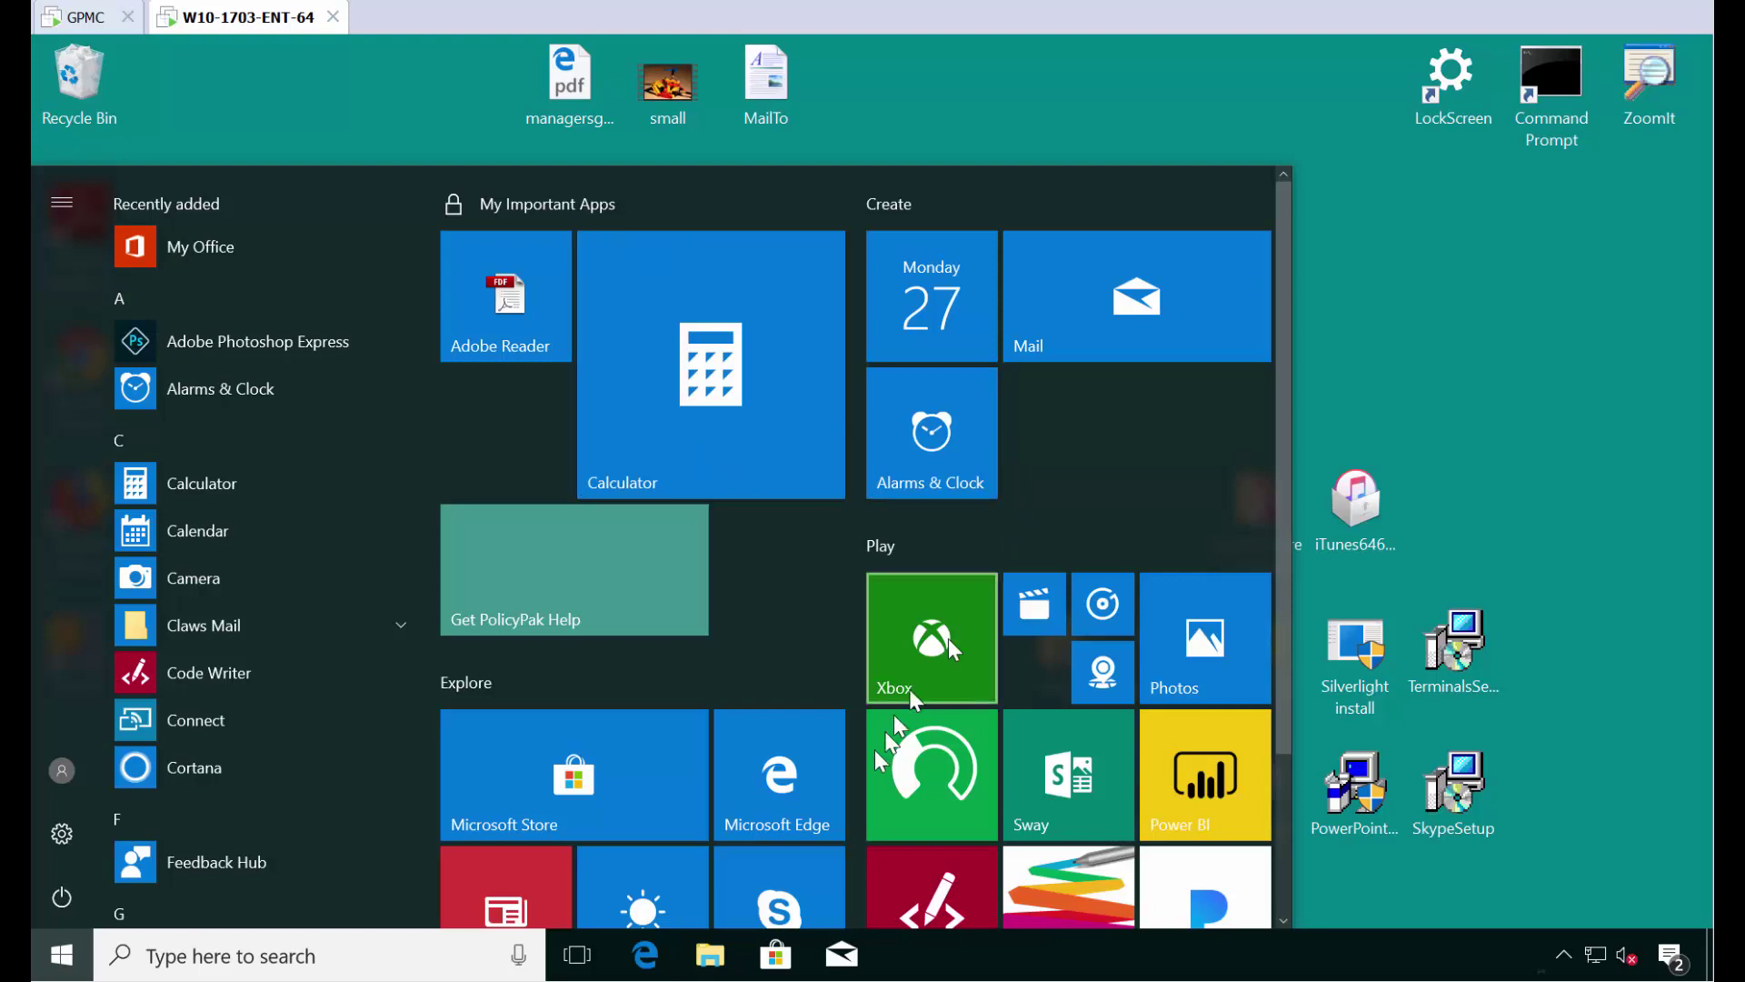
scroll(810, 731, down, 2)
scroll(809, 712, up, 2)
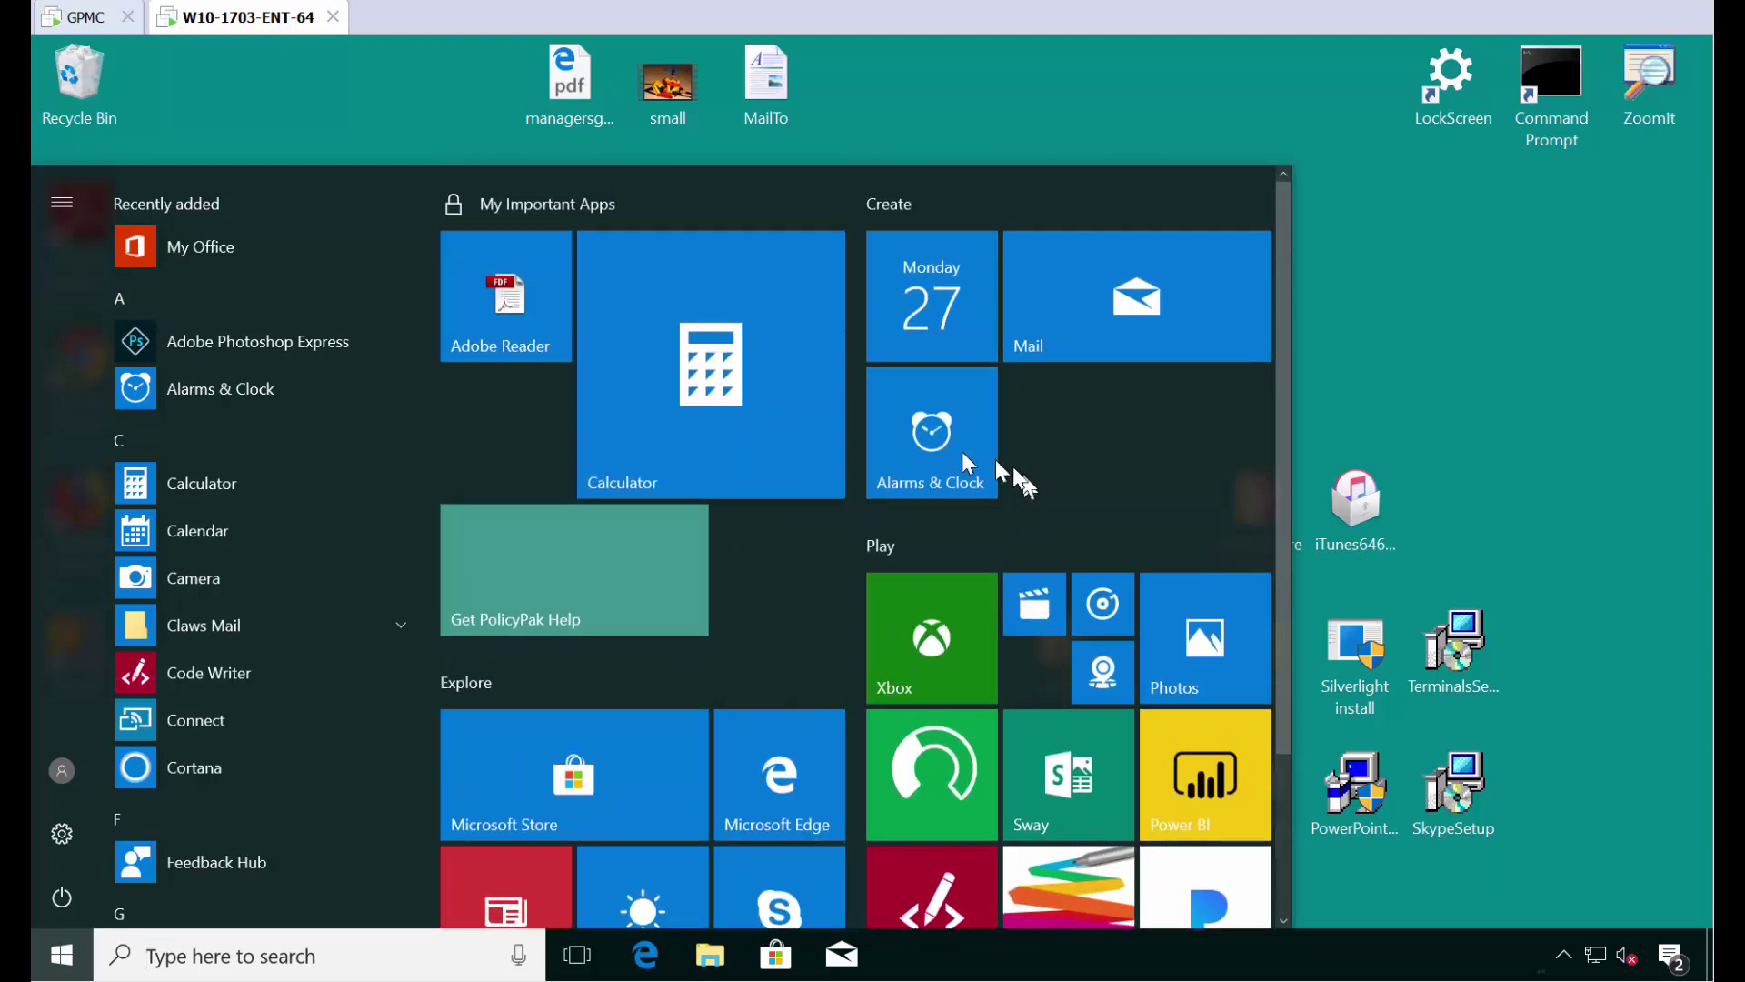
mouse_move(936, 674)
mouse_down()
mouse_move(1147, 438)
mouse_move(956, 649)
mouse_up()
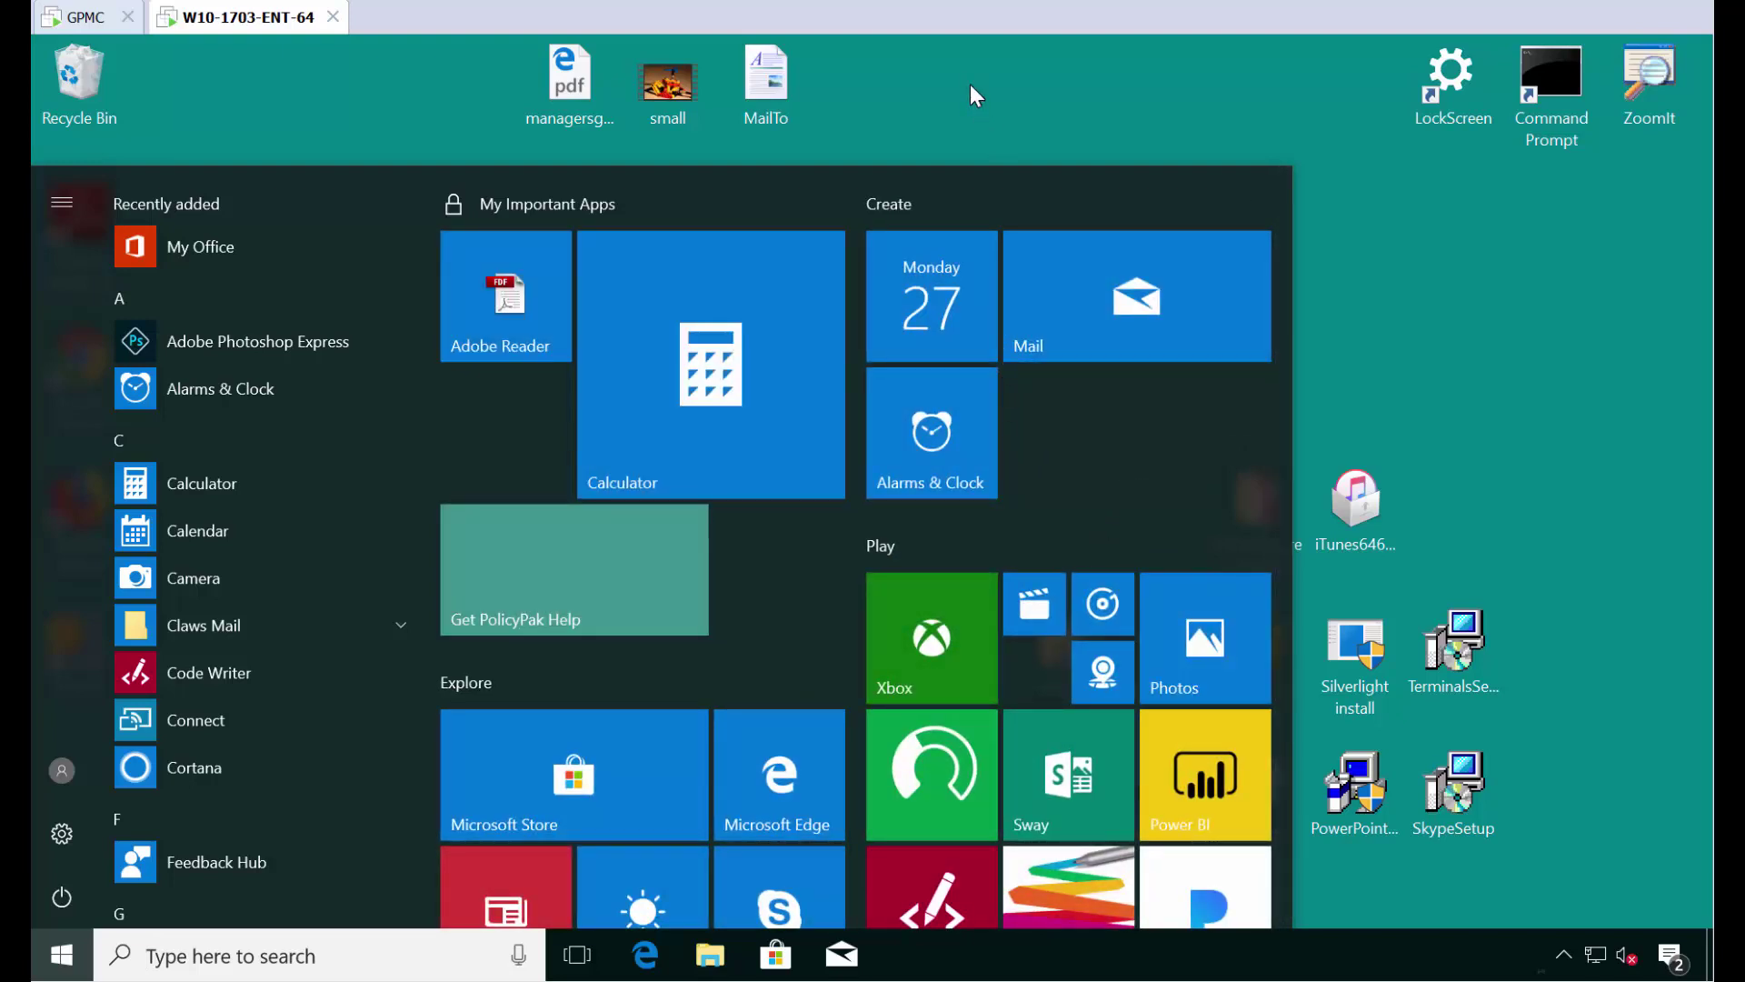
Launch Adobe Reader from its tile, accept the licence agreement, and close it.
click(500, 303)
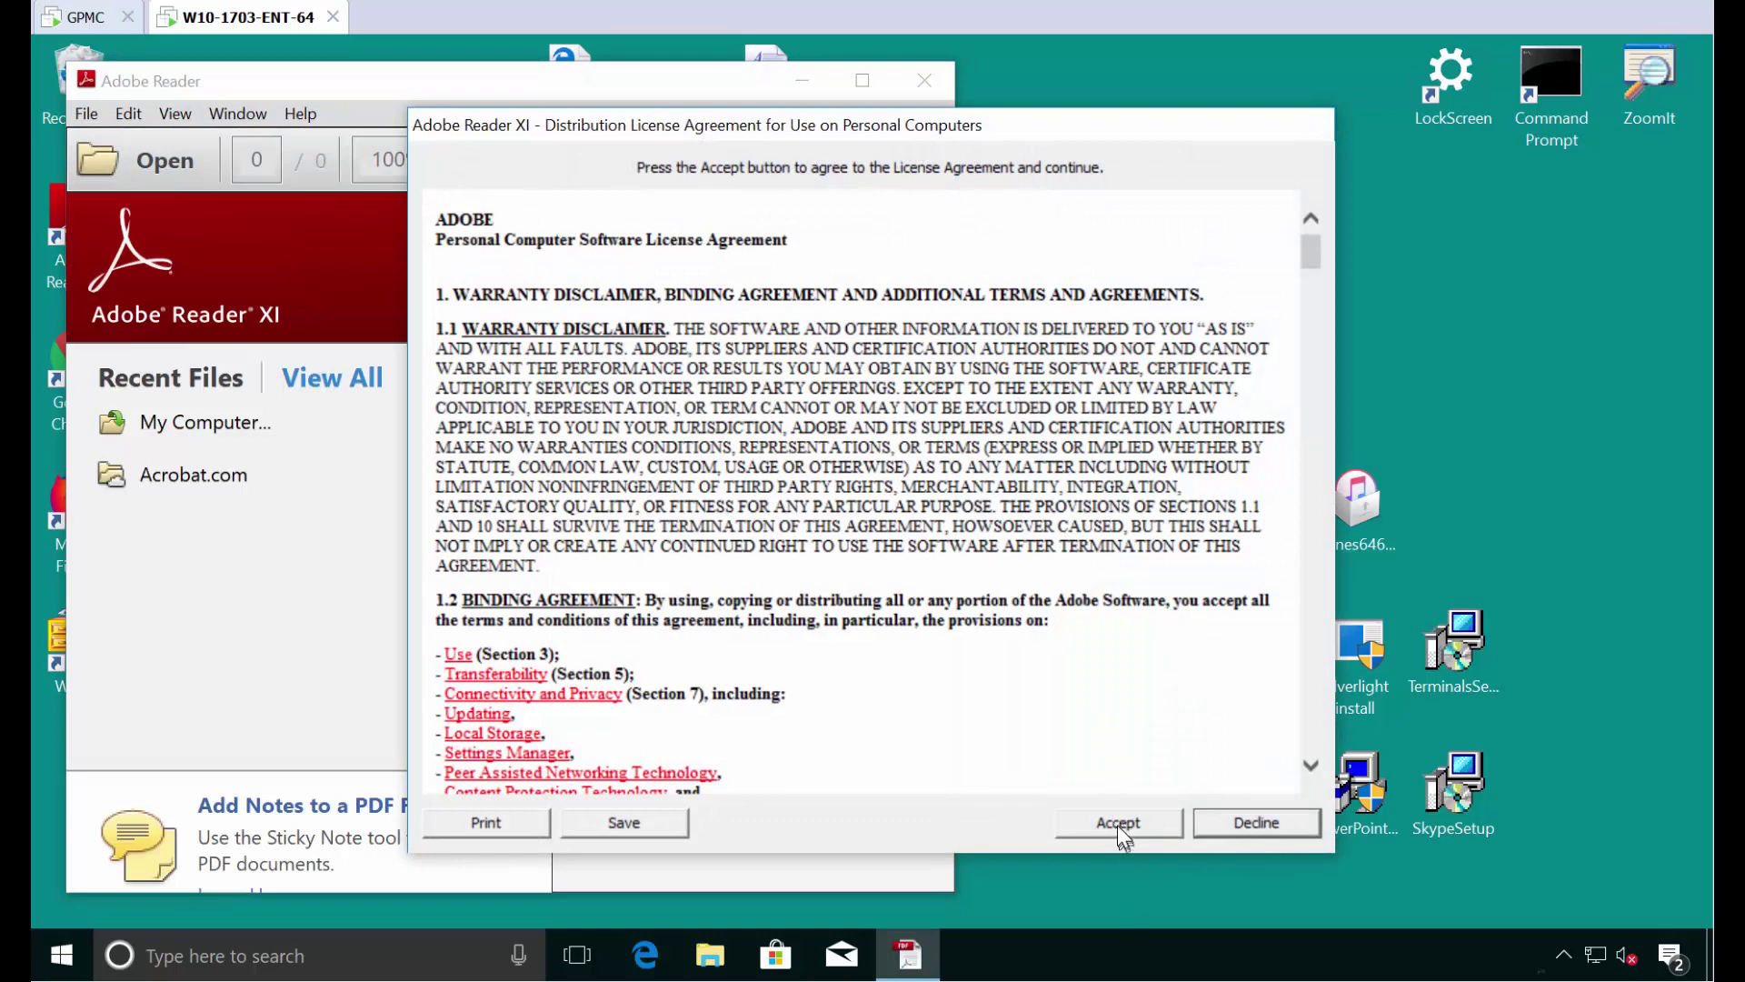
click(1118, 822)
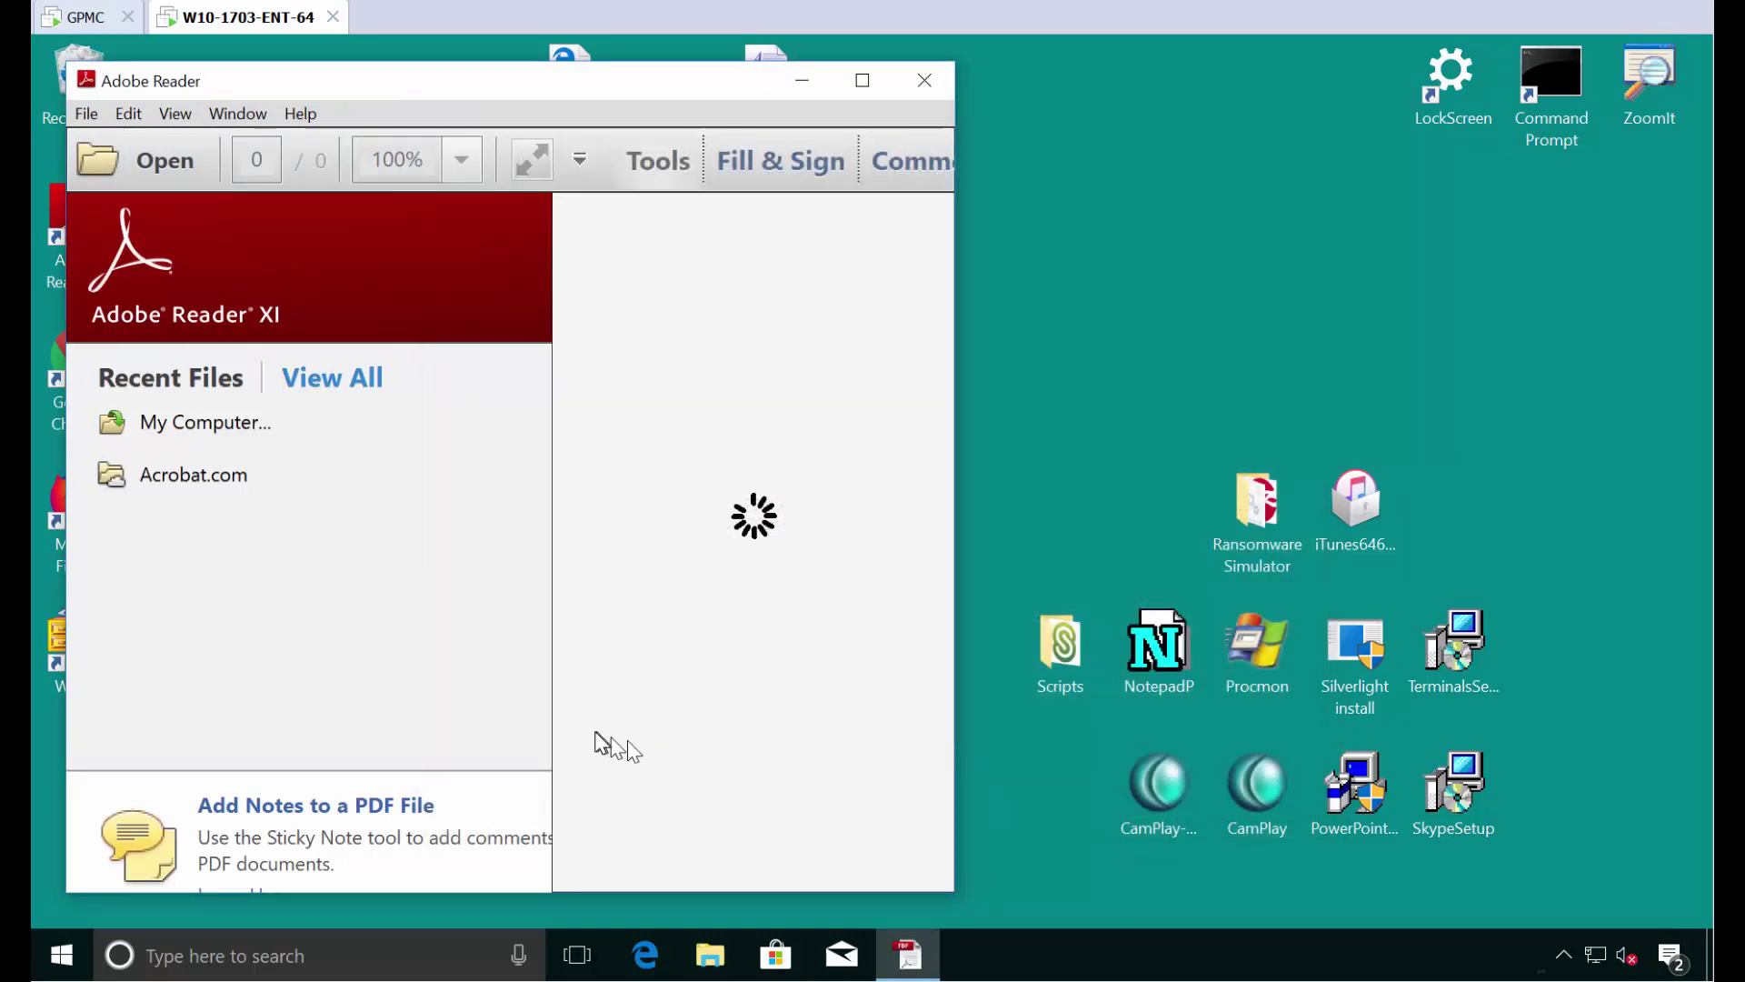
key(alt+F4)
Launch Calculator and the PolicyPak help website from their tiles, then close both.
click(72, 971)
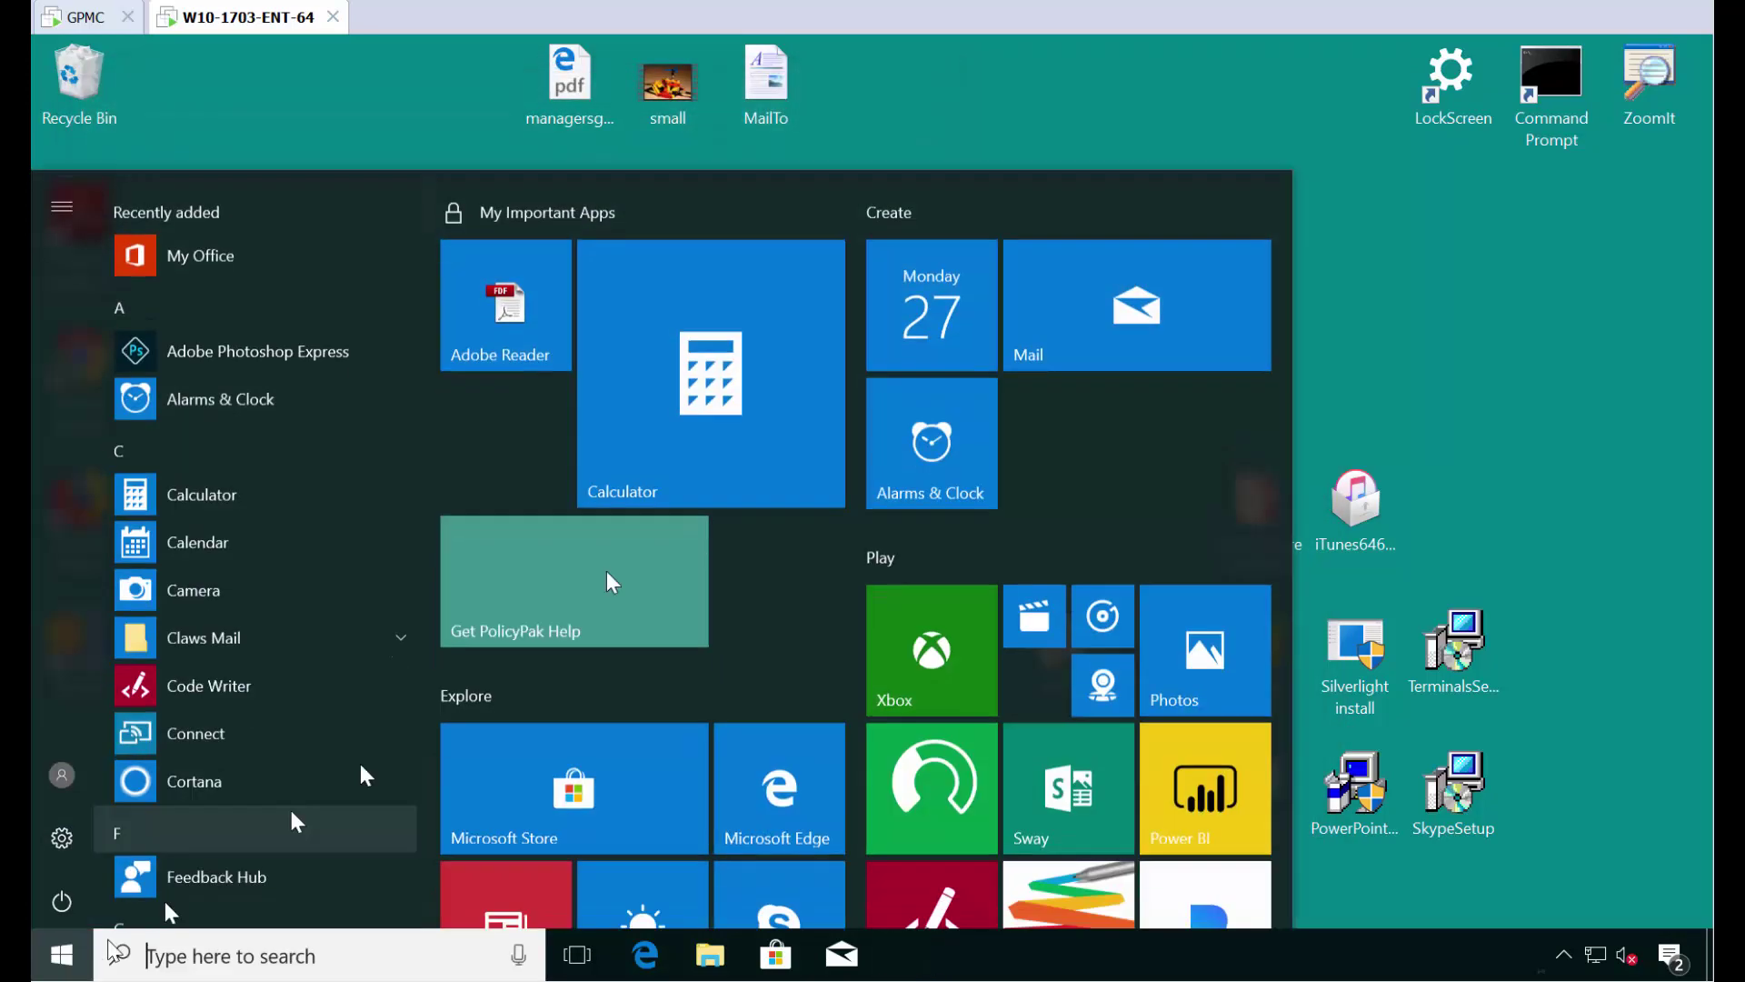
click(761, 358)
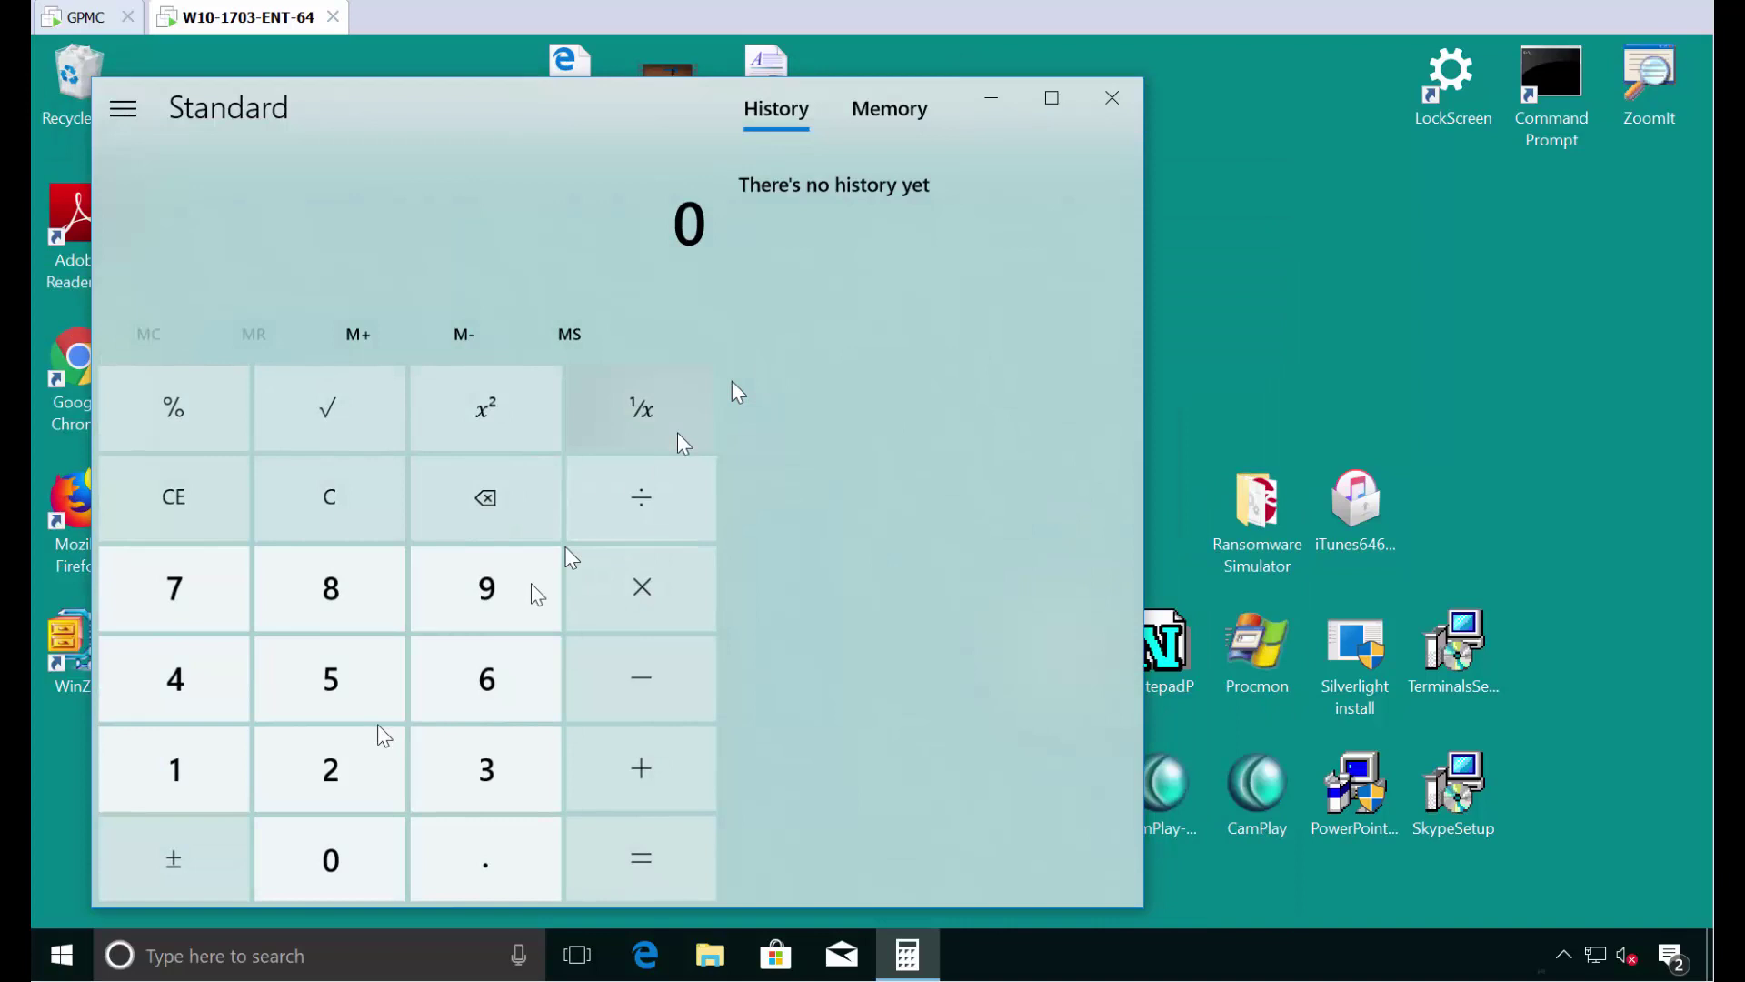
click(65, 963)
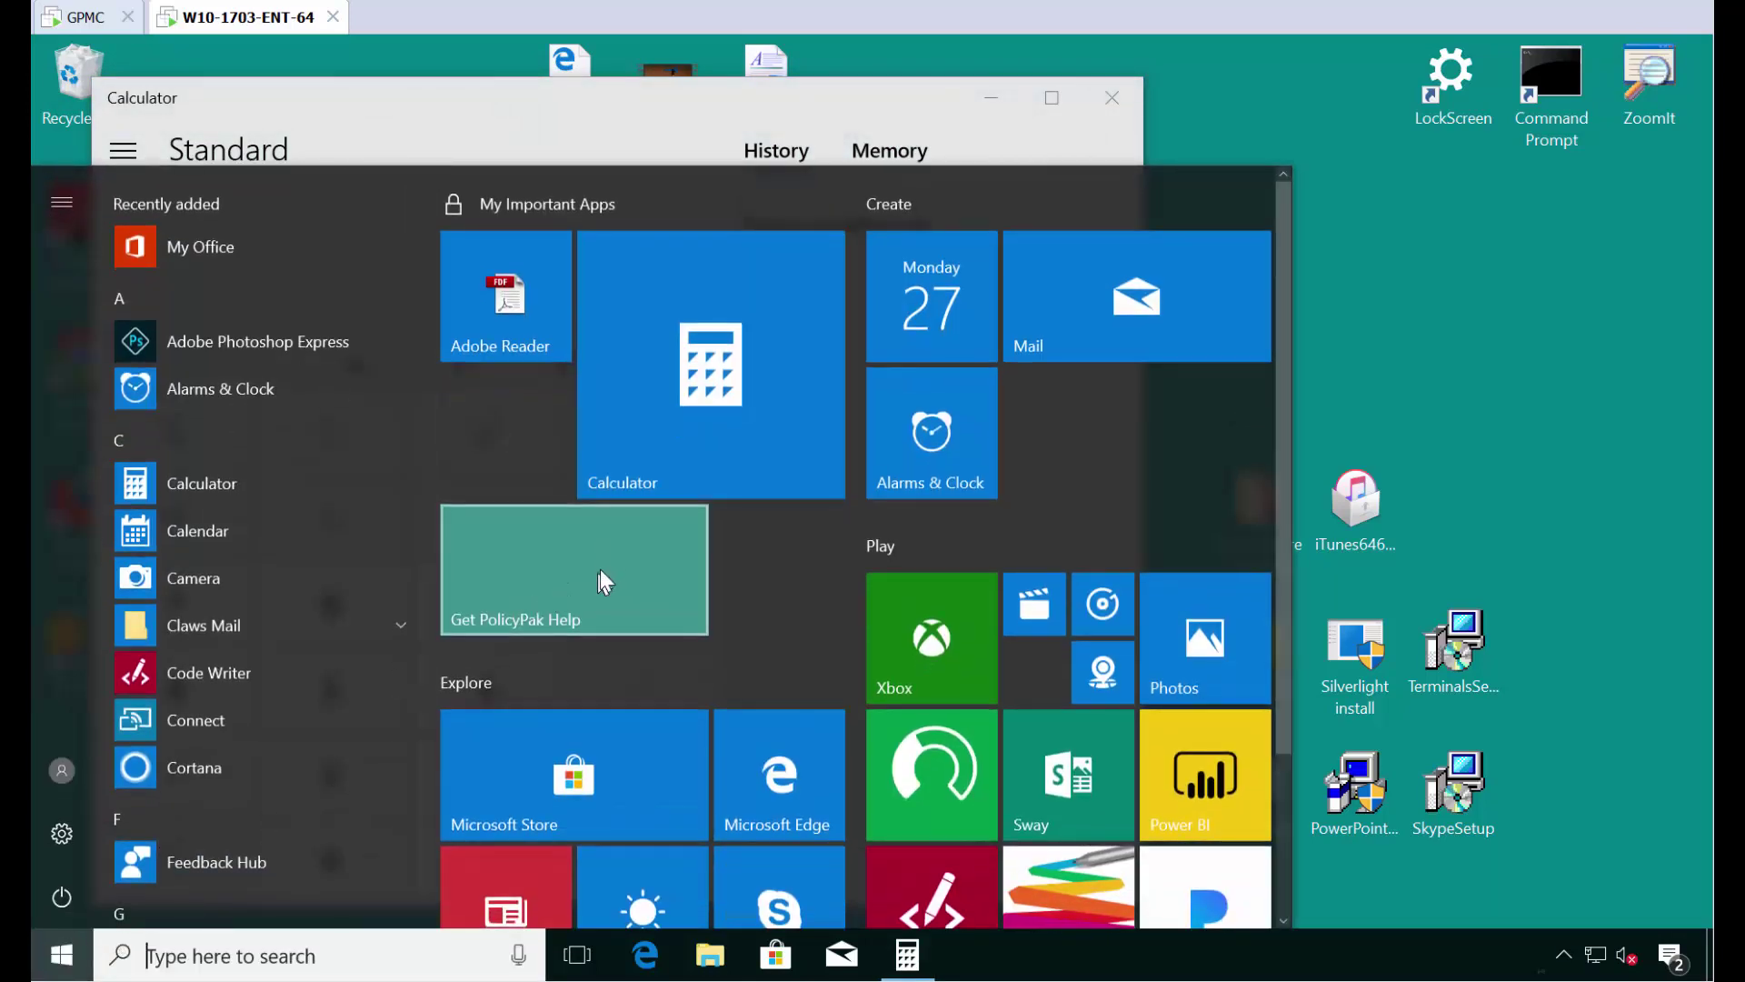
click(601, 565)
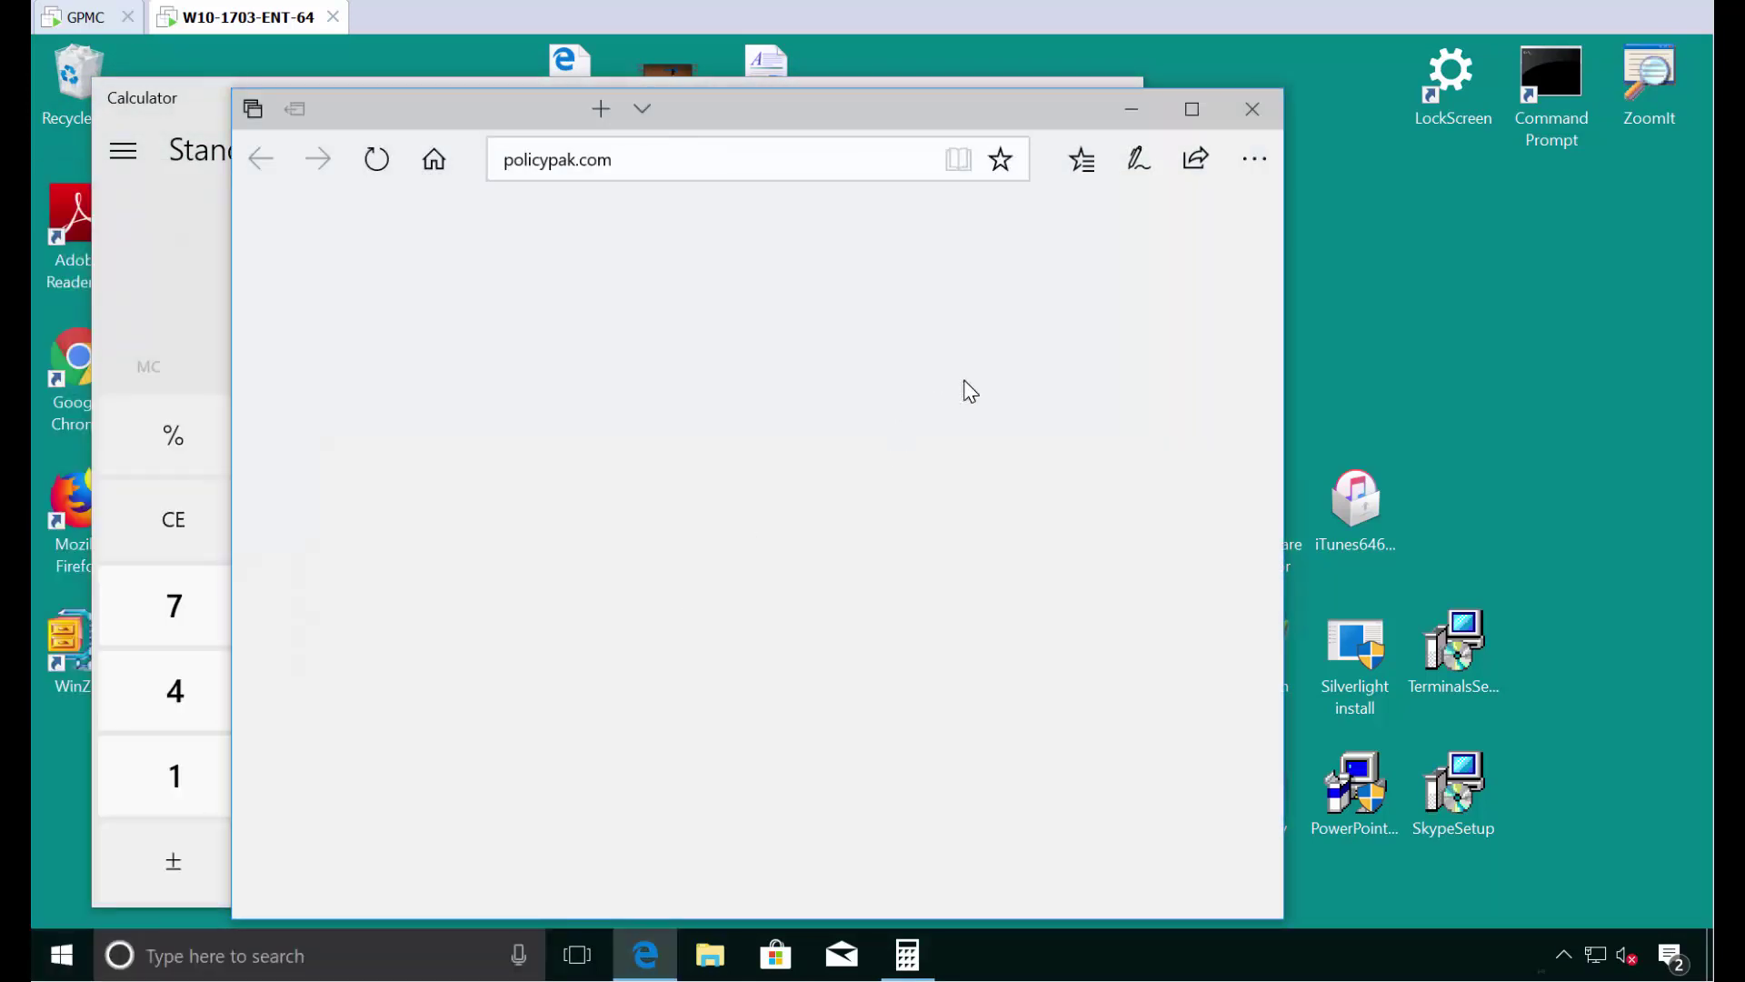
click(1252, 109)
click(1114, 97)
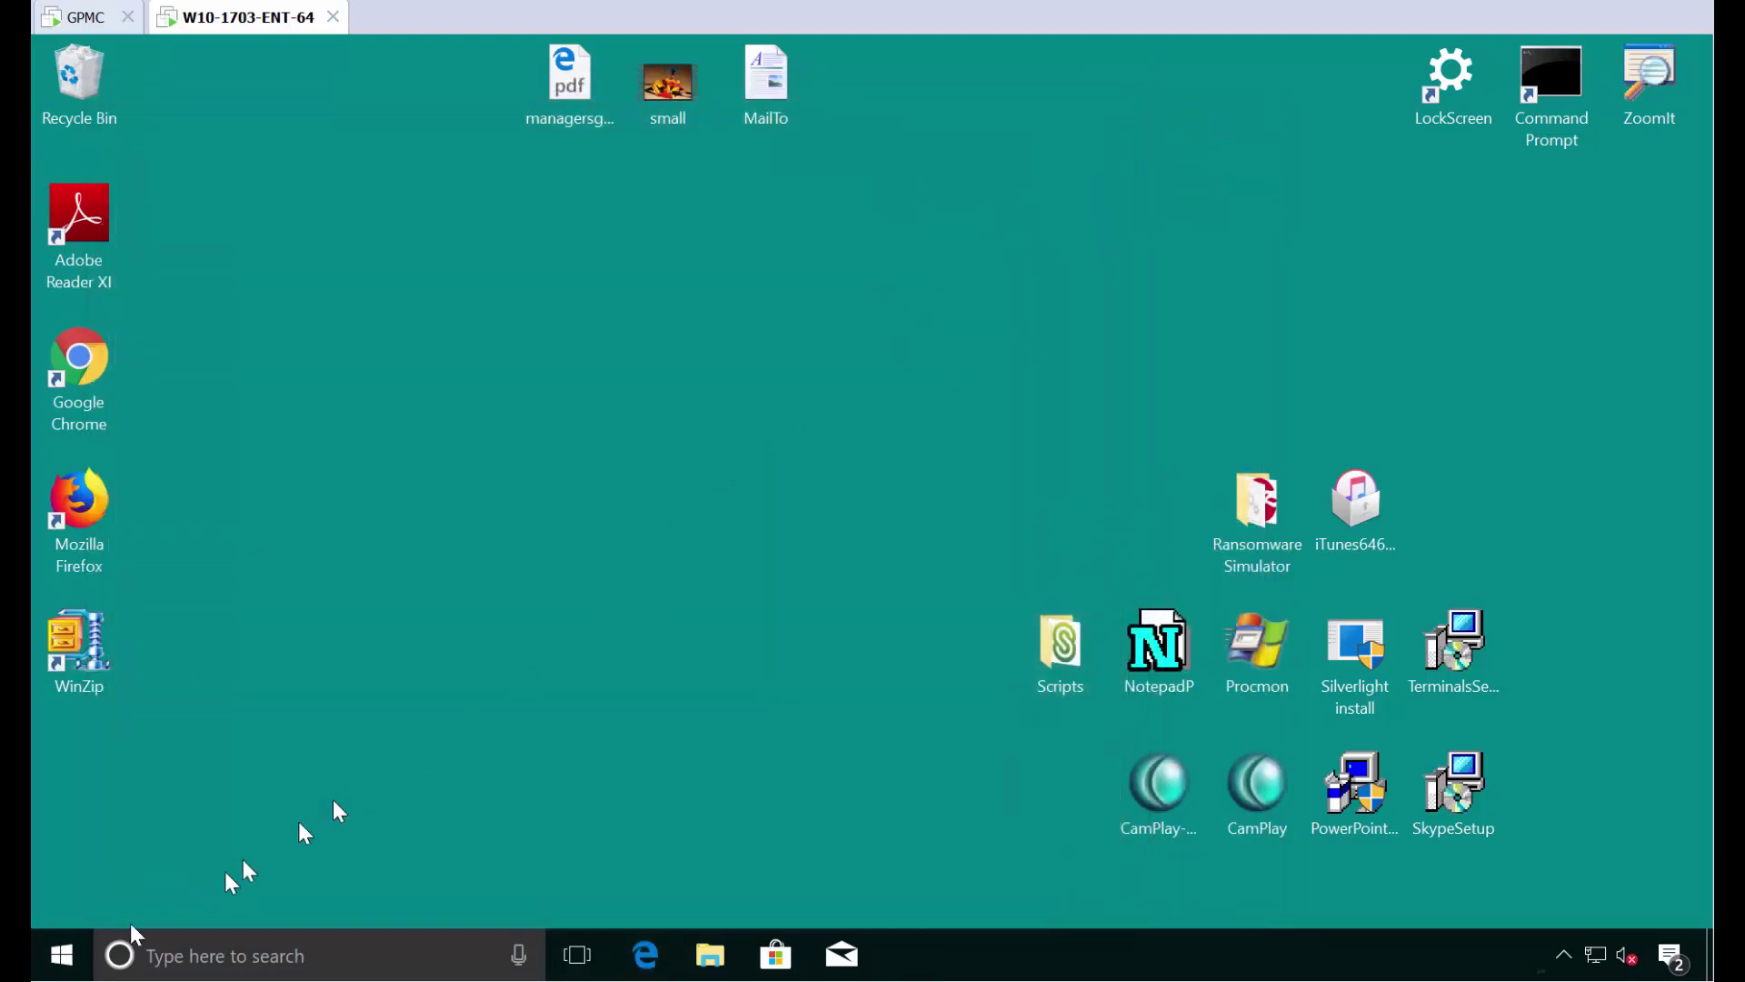
click(61, 954)
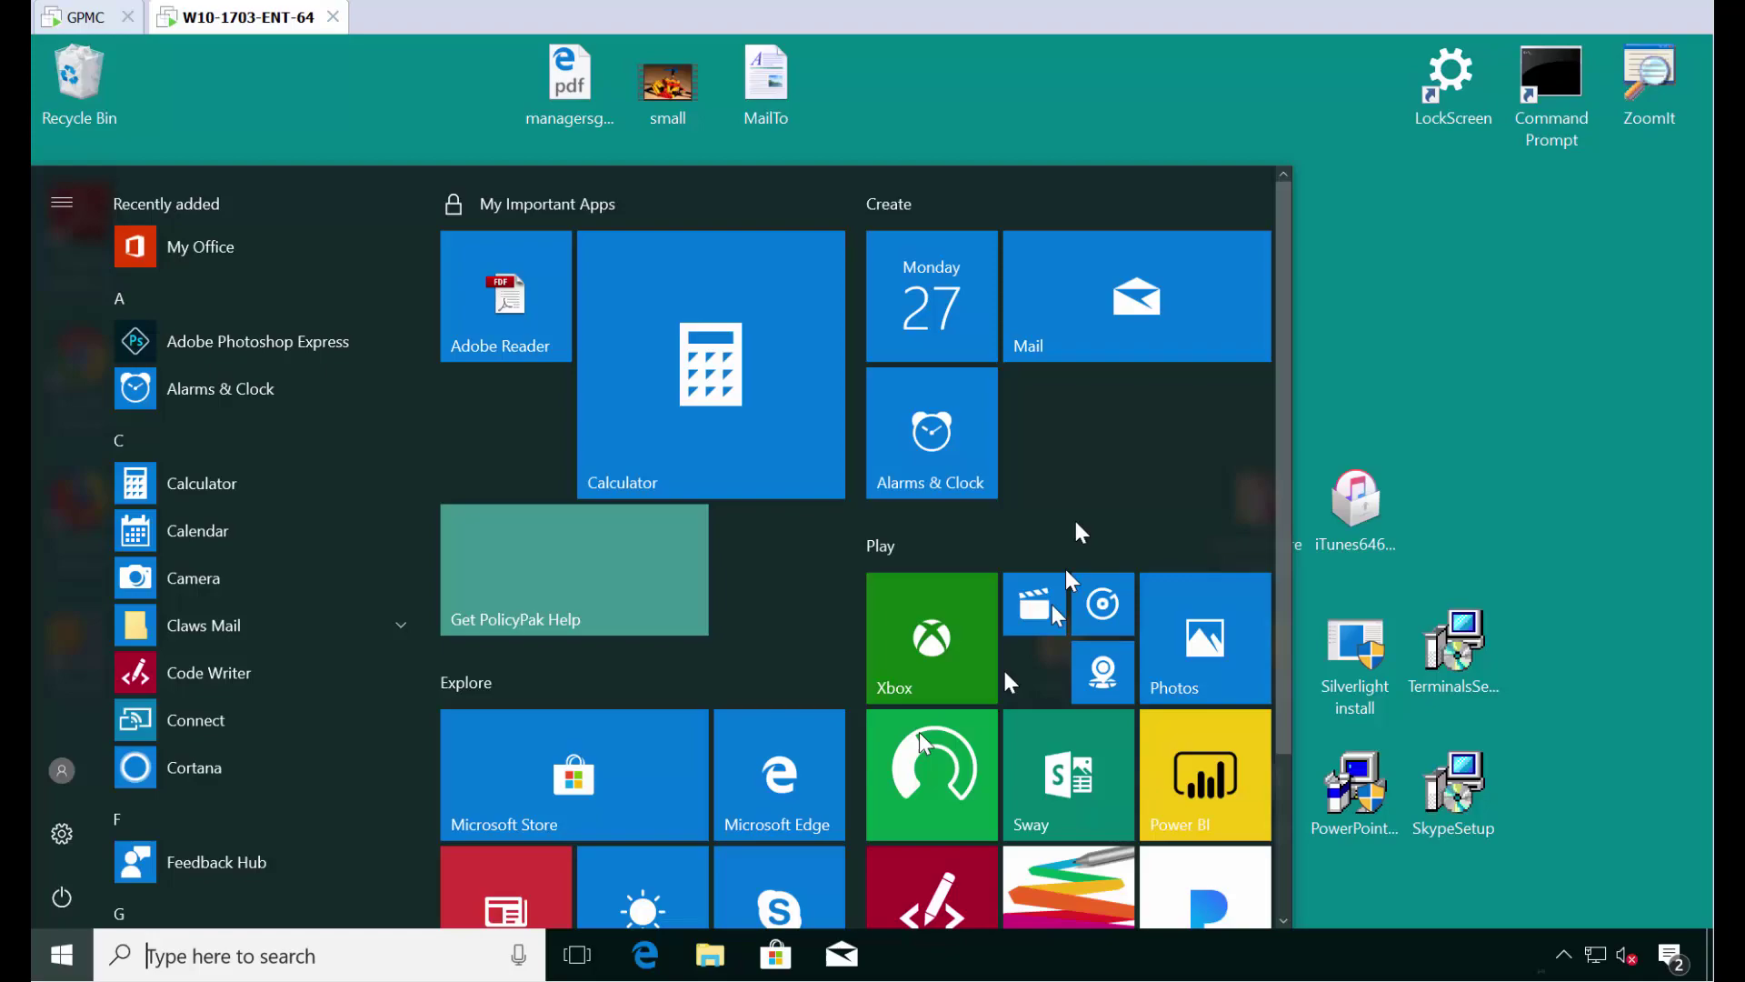
Back in the Group Policy editor, switch Collection 1 to FULL (REPLACE) layout mode and accept the warning.
click(952, 92)
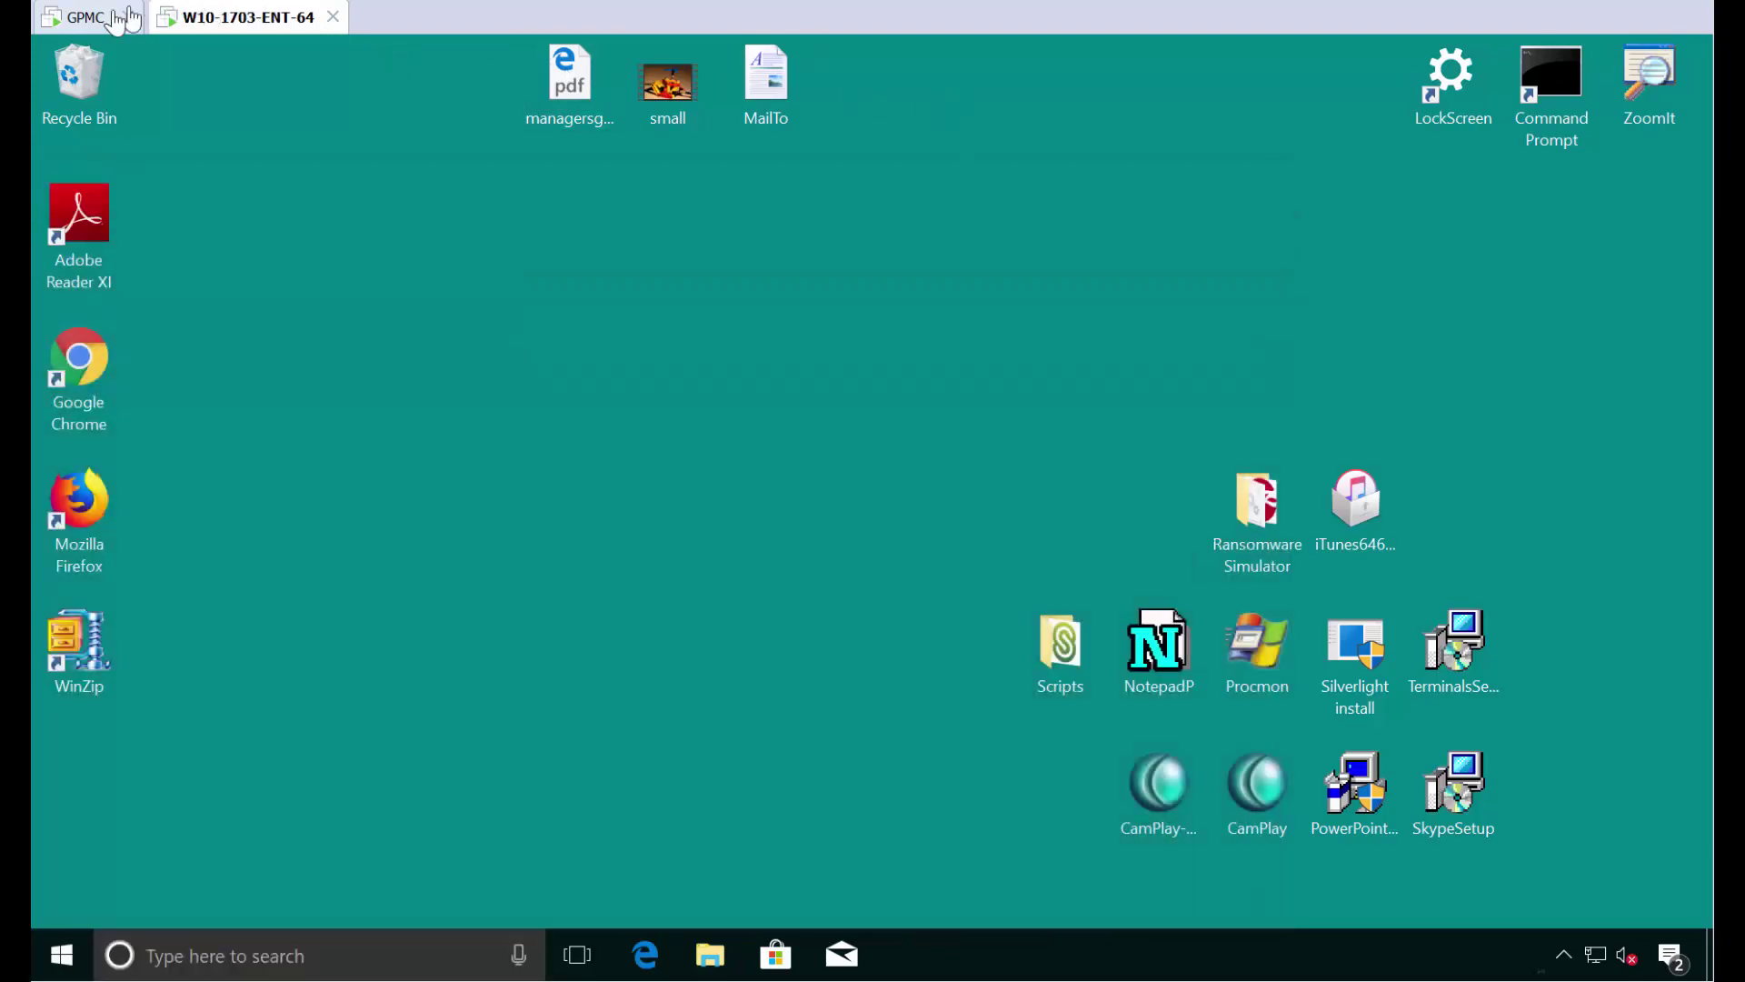
click(92, 26)
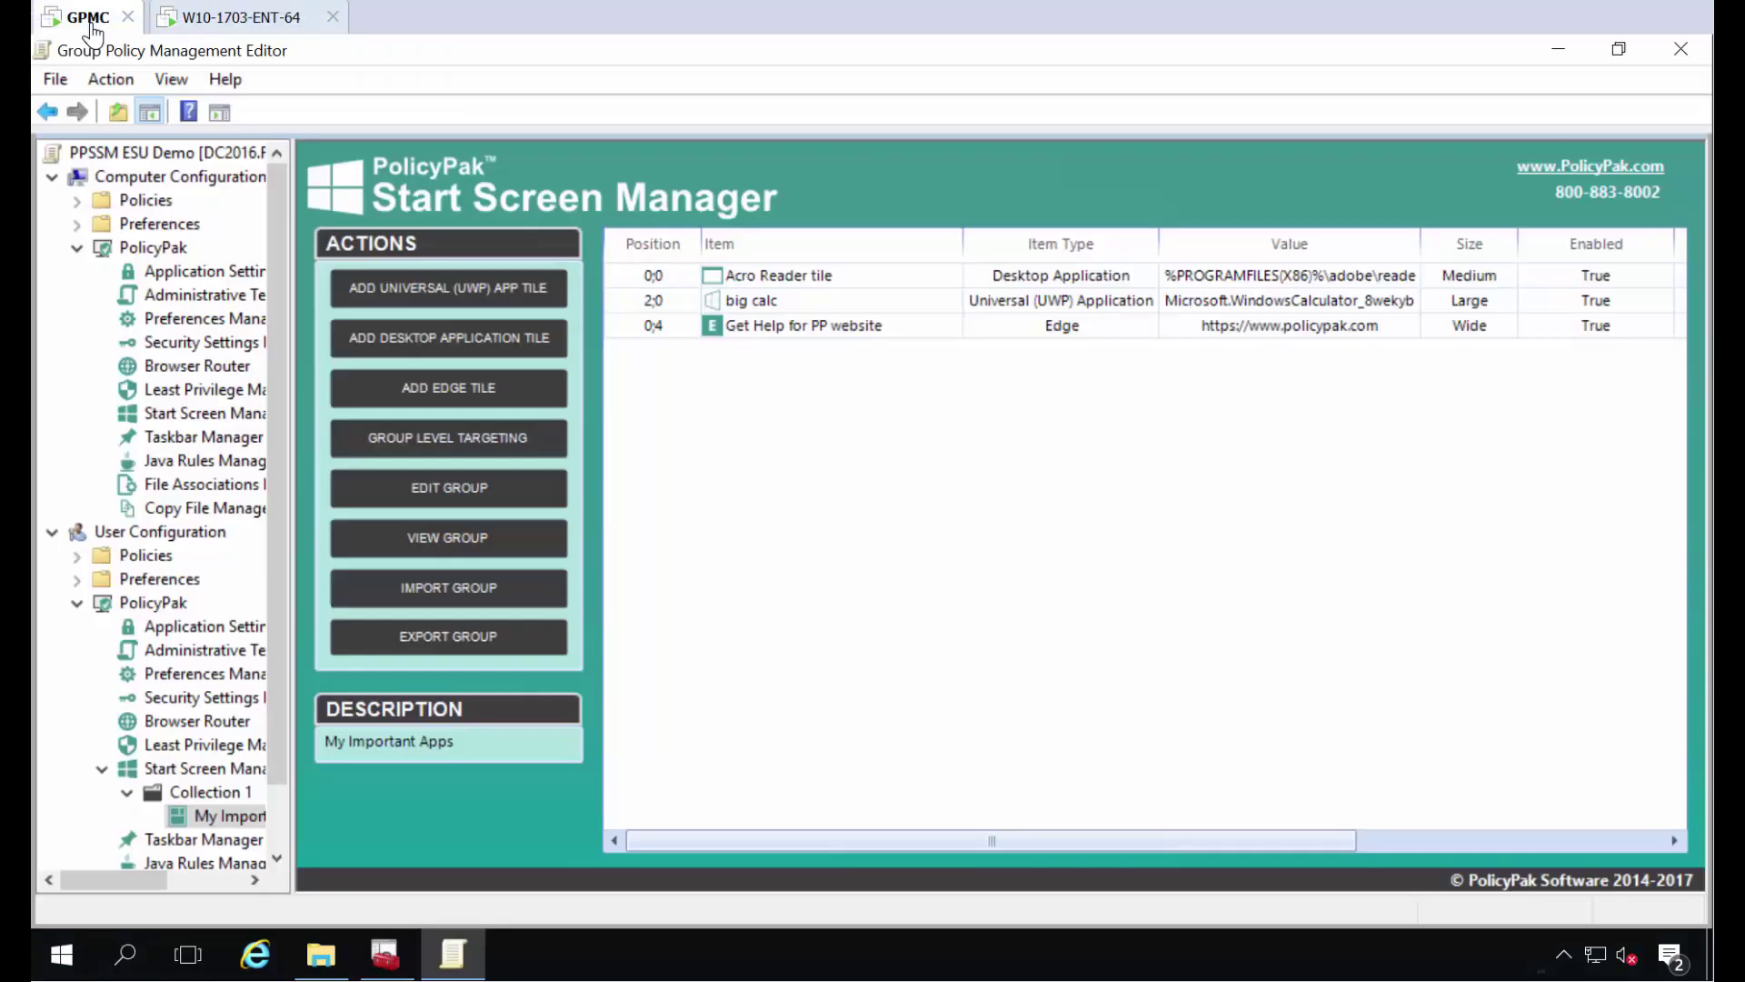
right_click(211, 790)
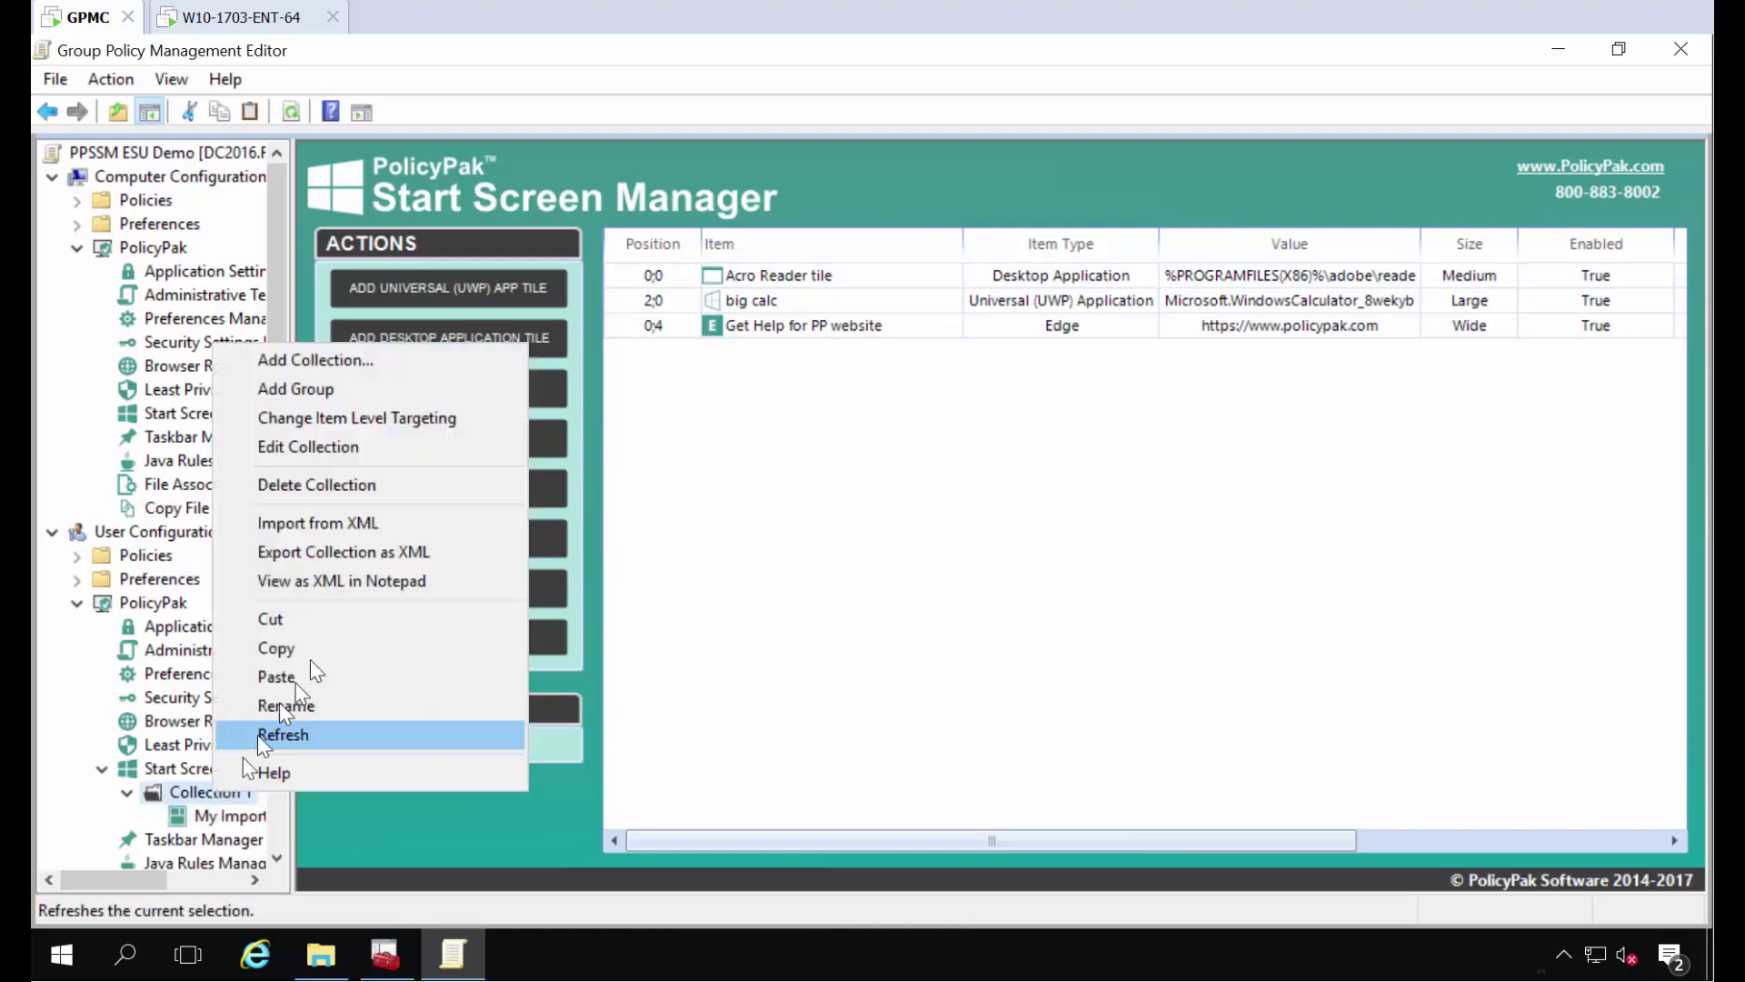
click(401, 448)
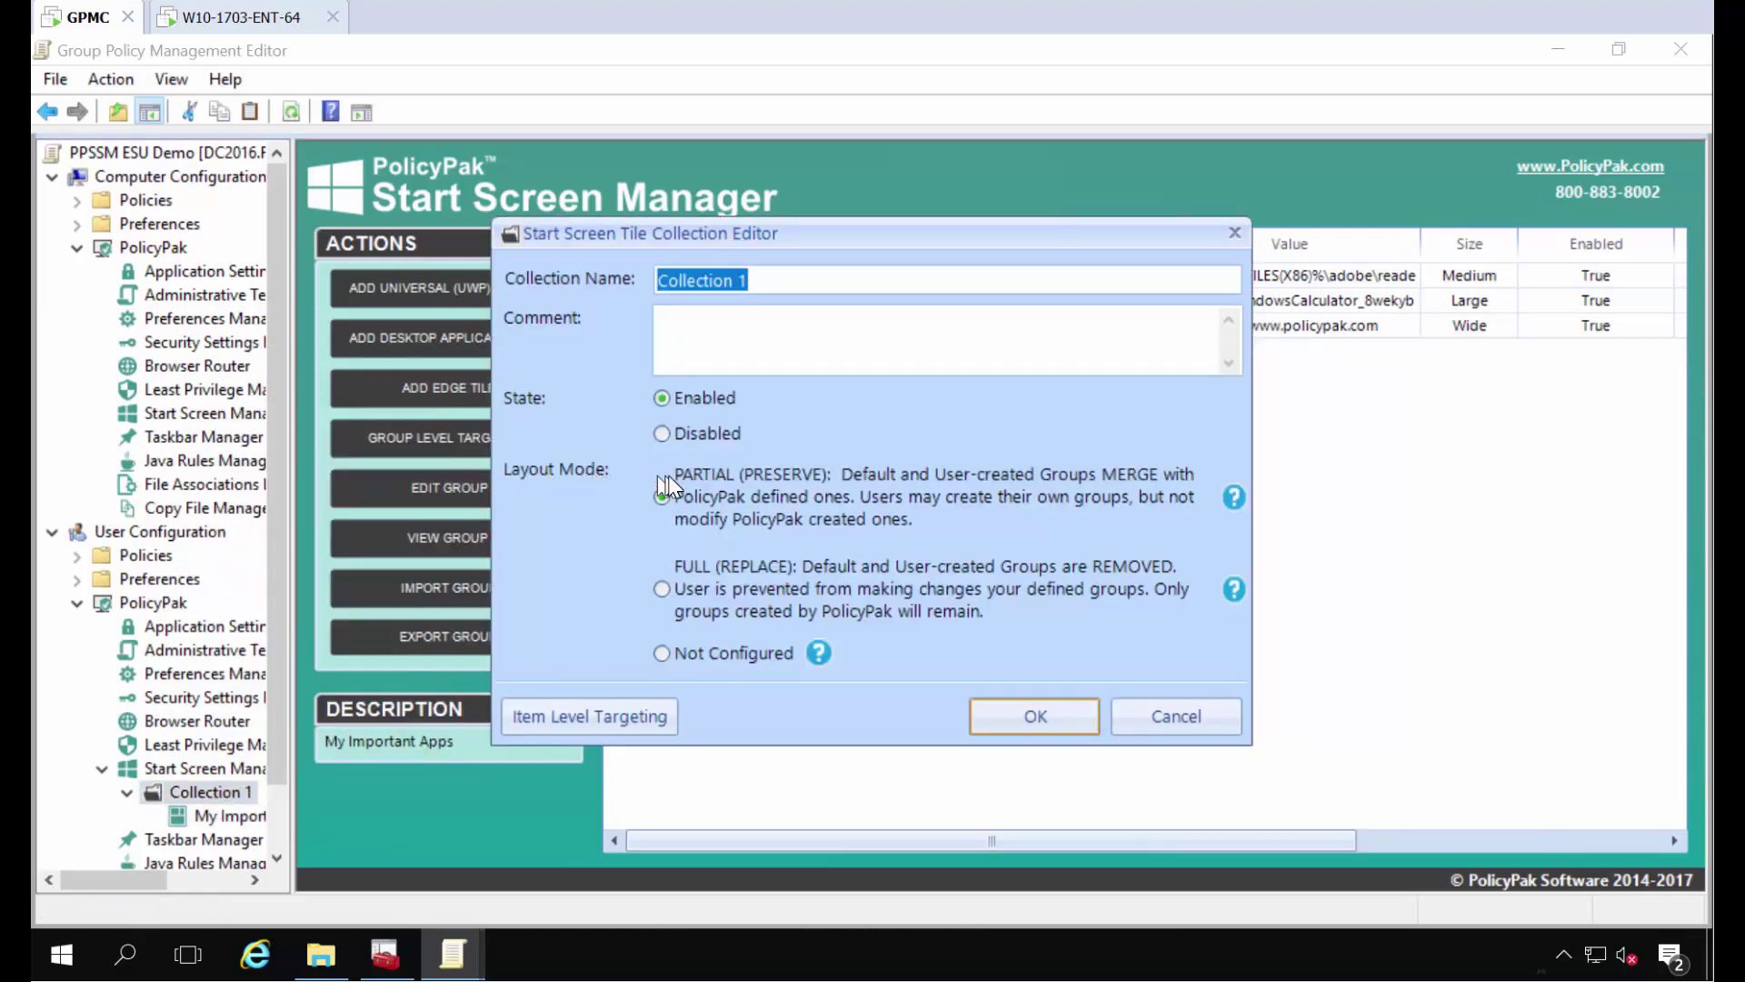
click(701, 586)
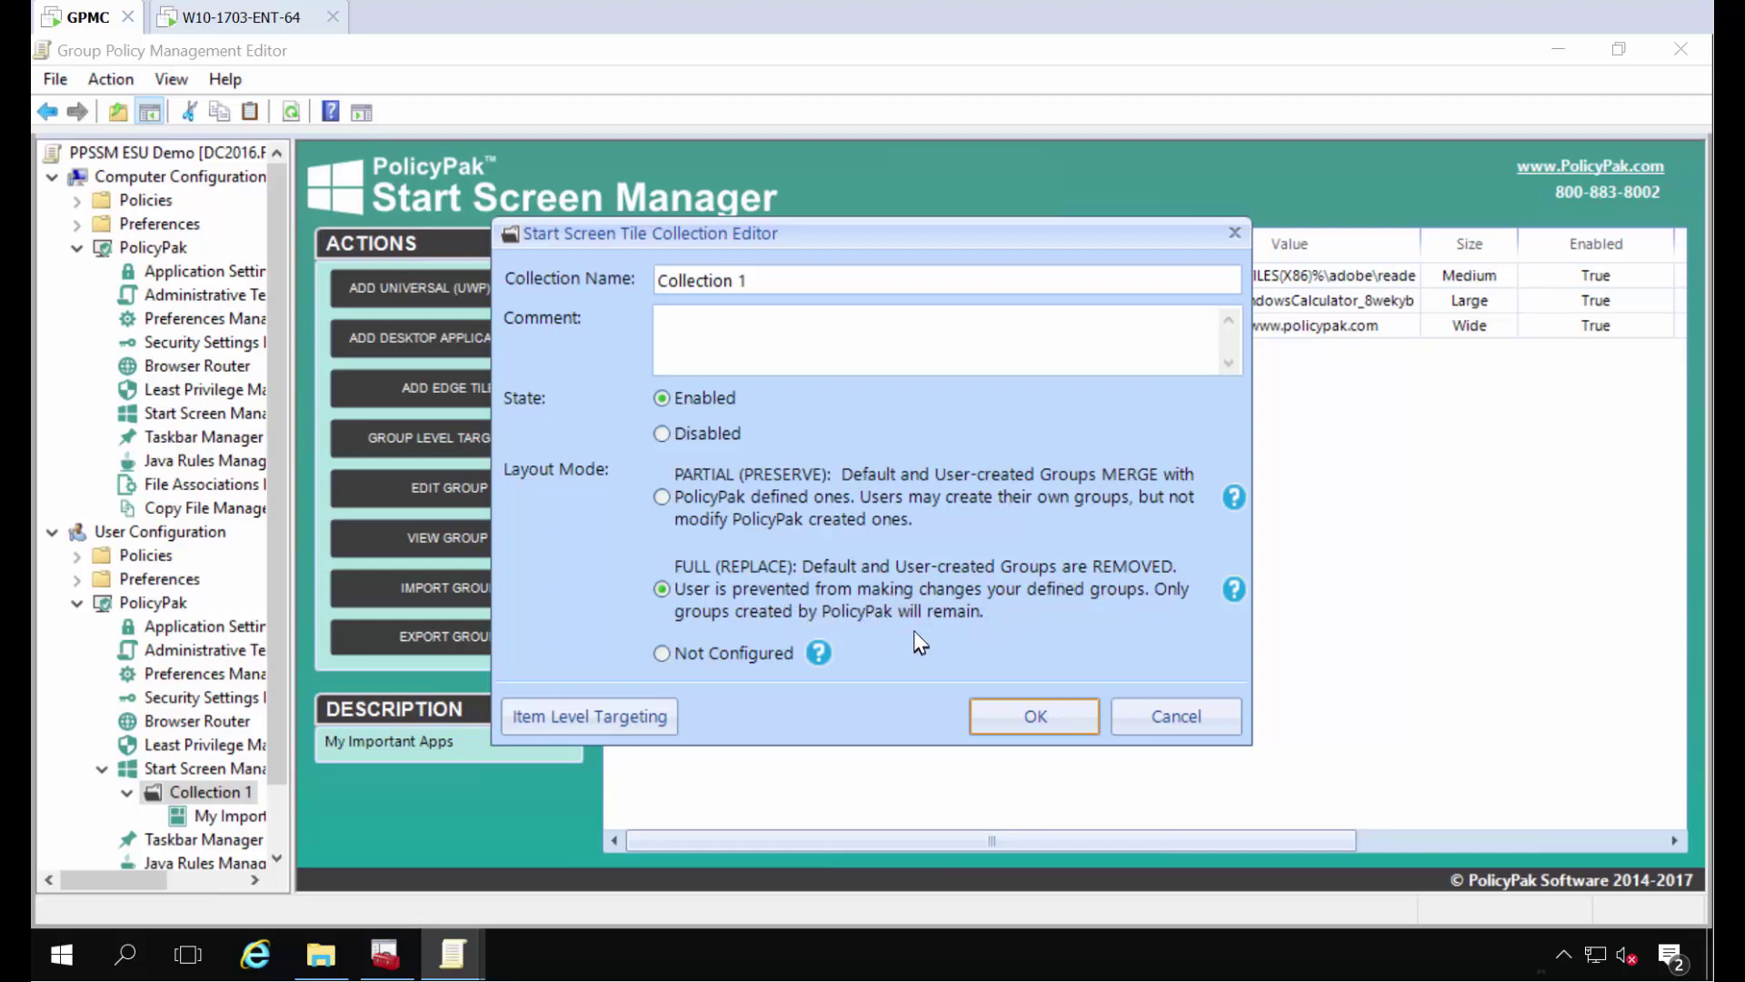
click(991, 718)
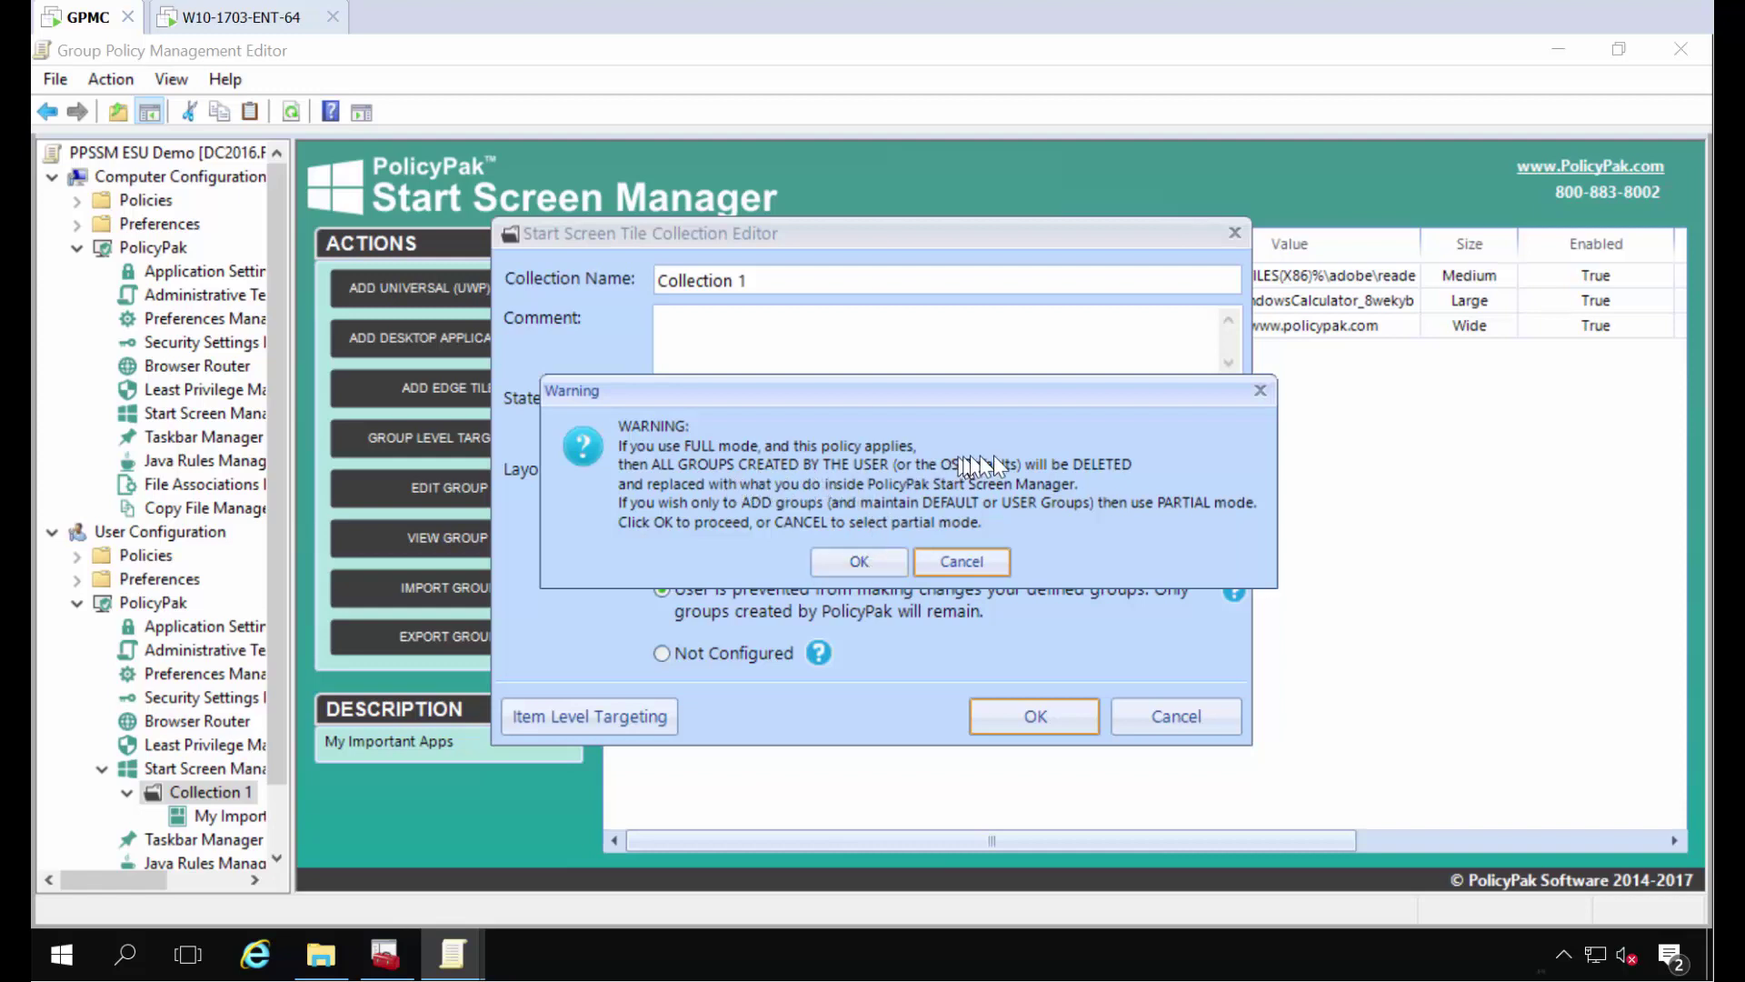
click(852, 565)
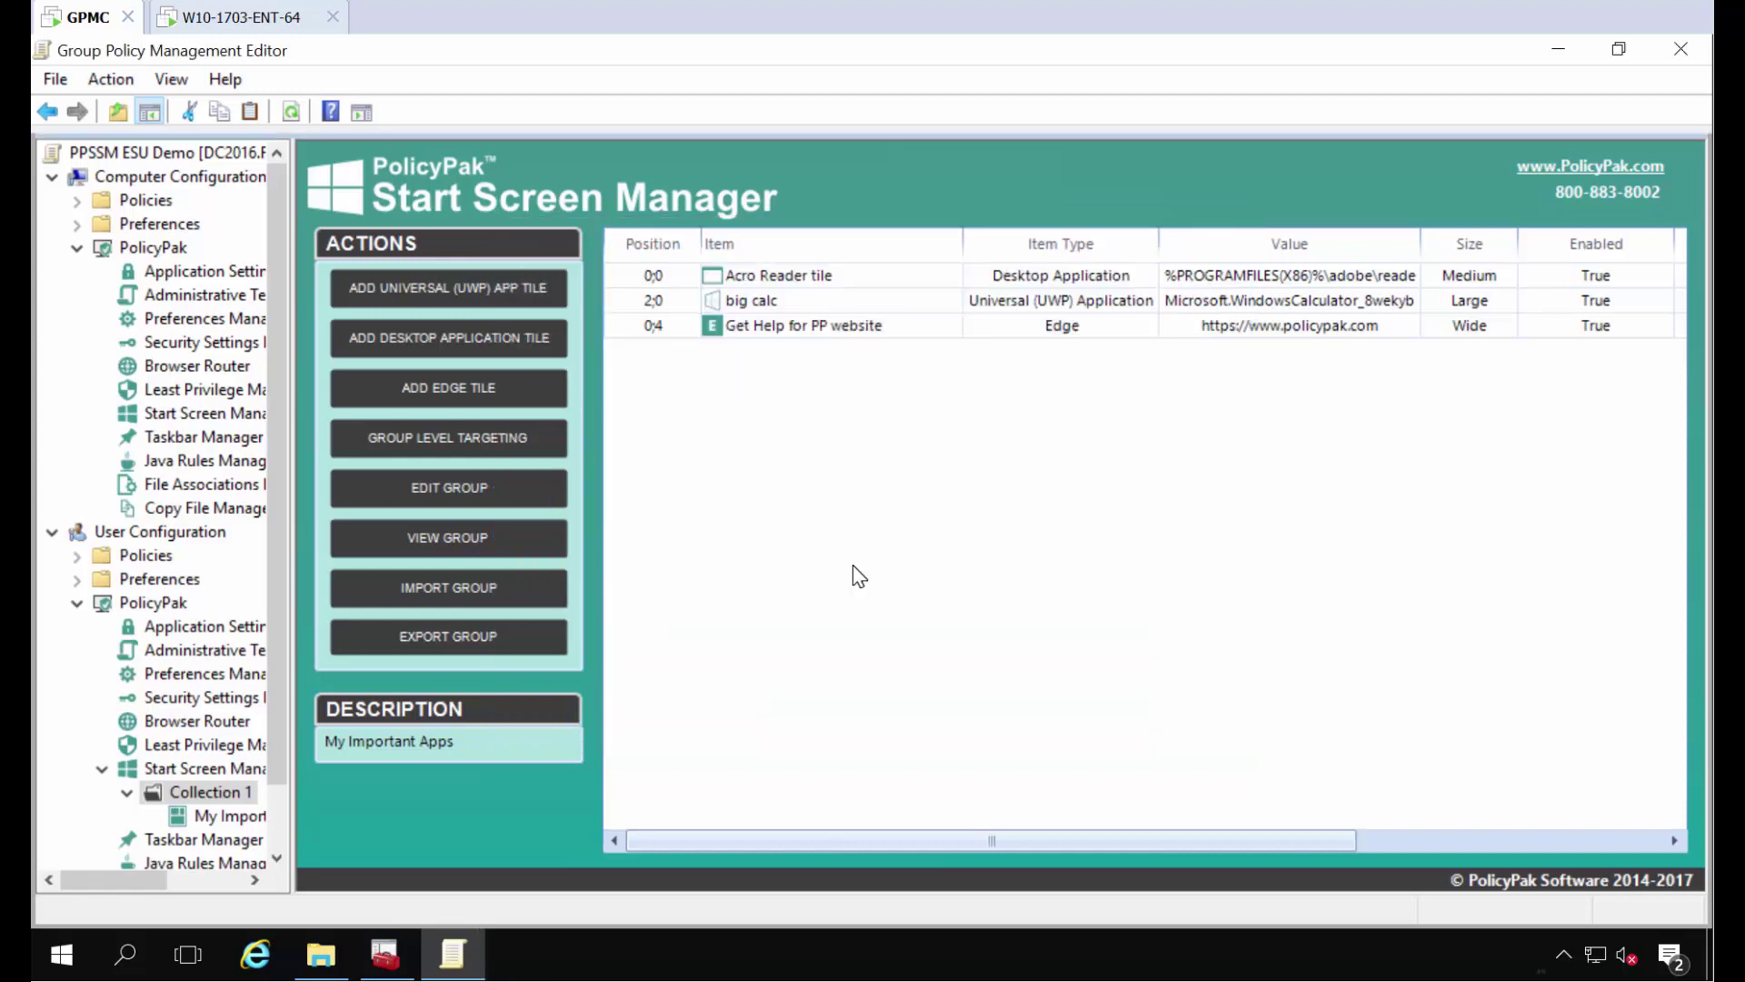
On the Windows 10 endpoint, run gpupdate in Command Prompt, then close the window.
click(241, 18)
key(super)
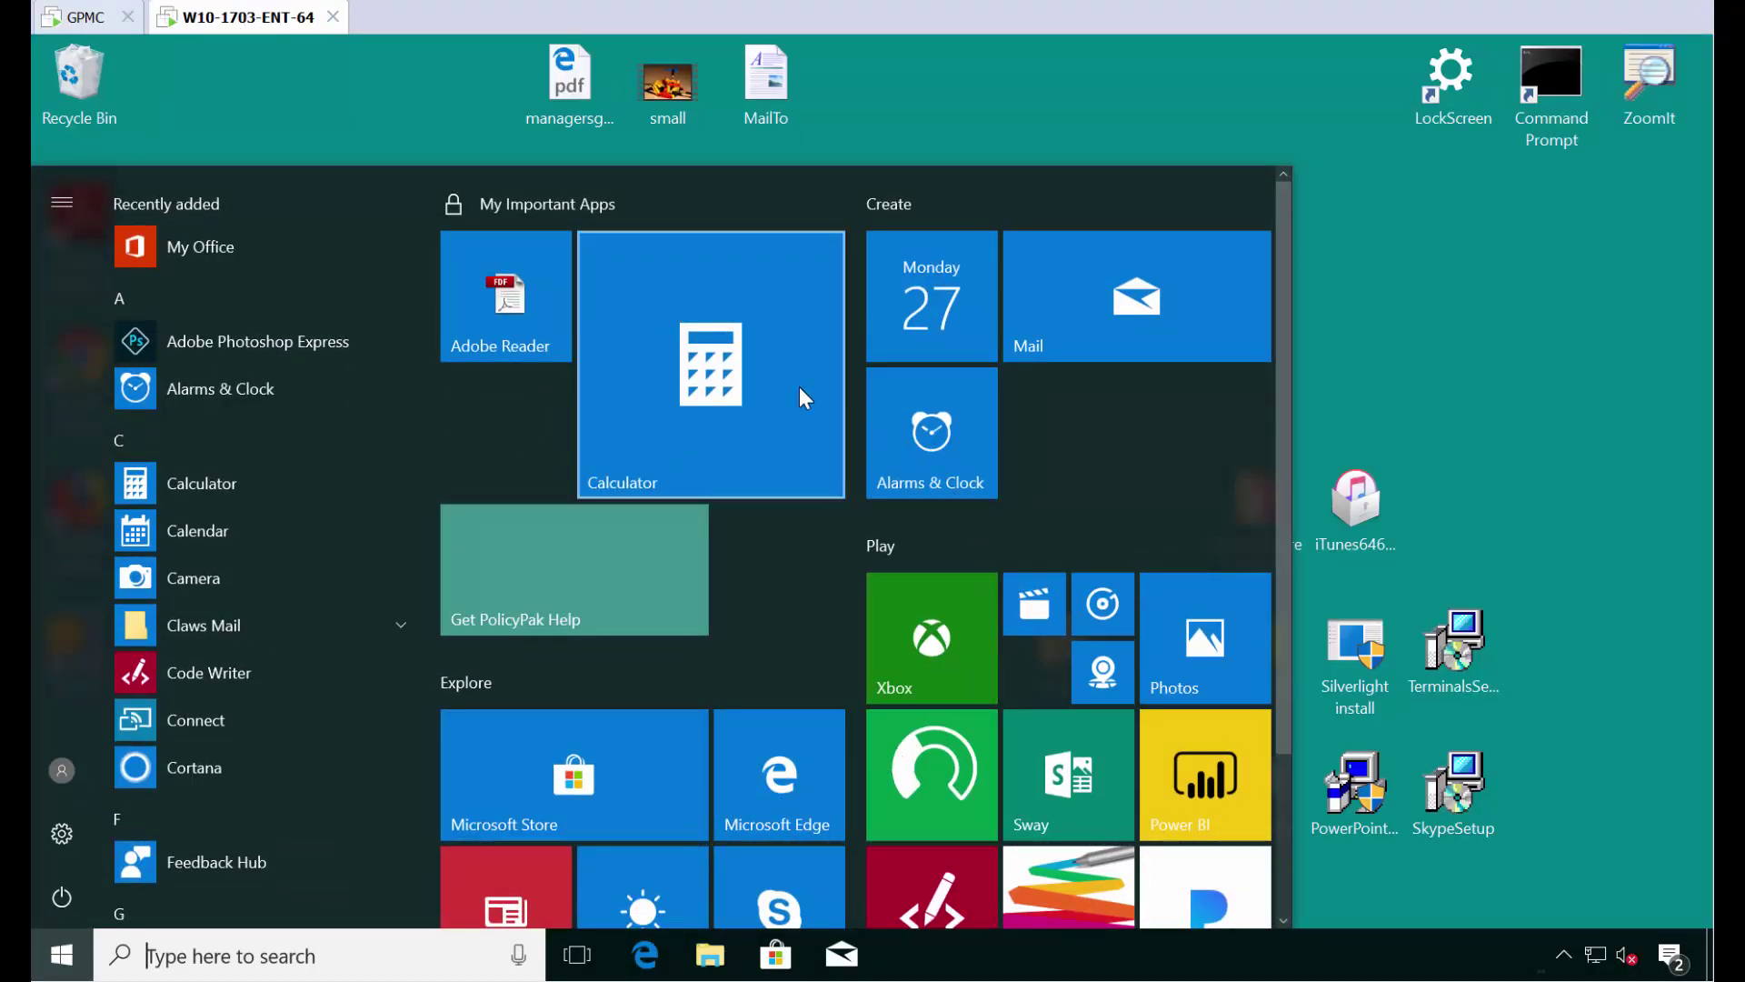
key(super)
double_click(1533, 94)
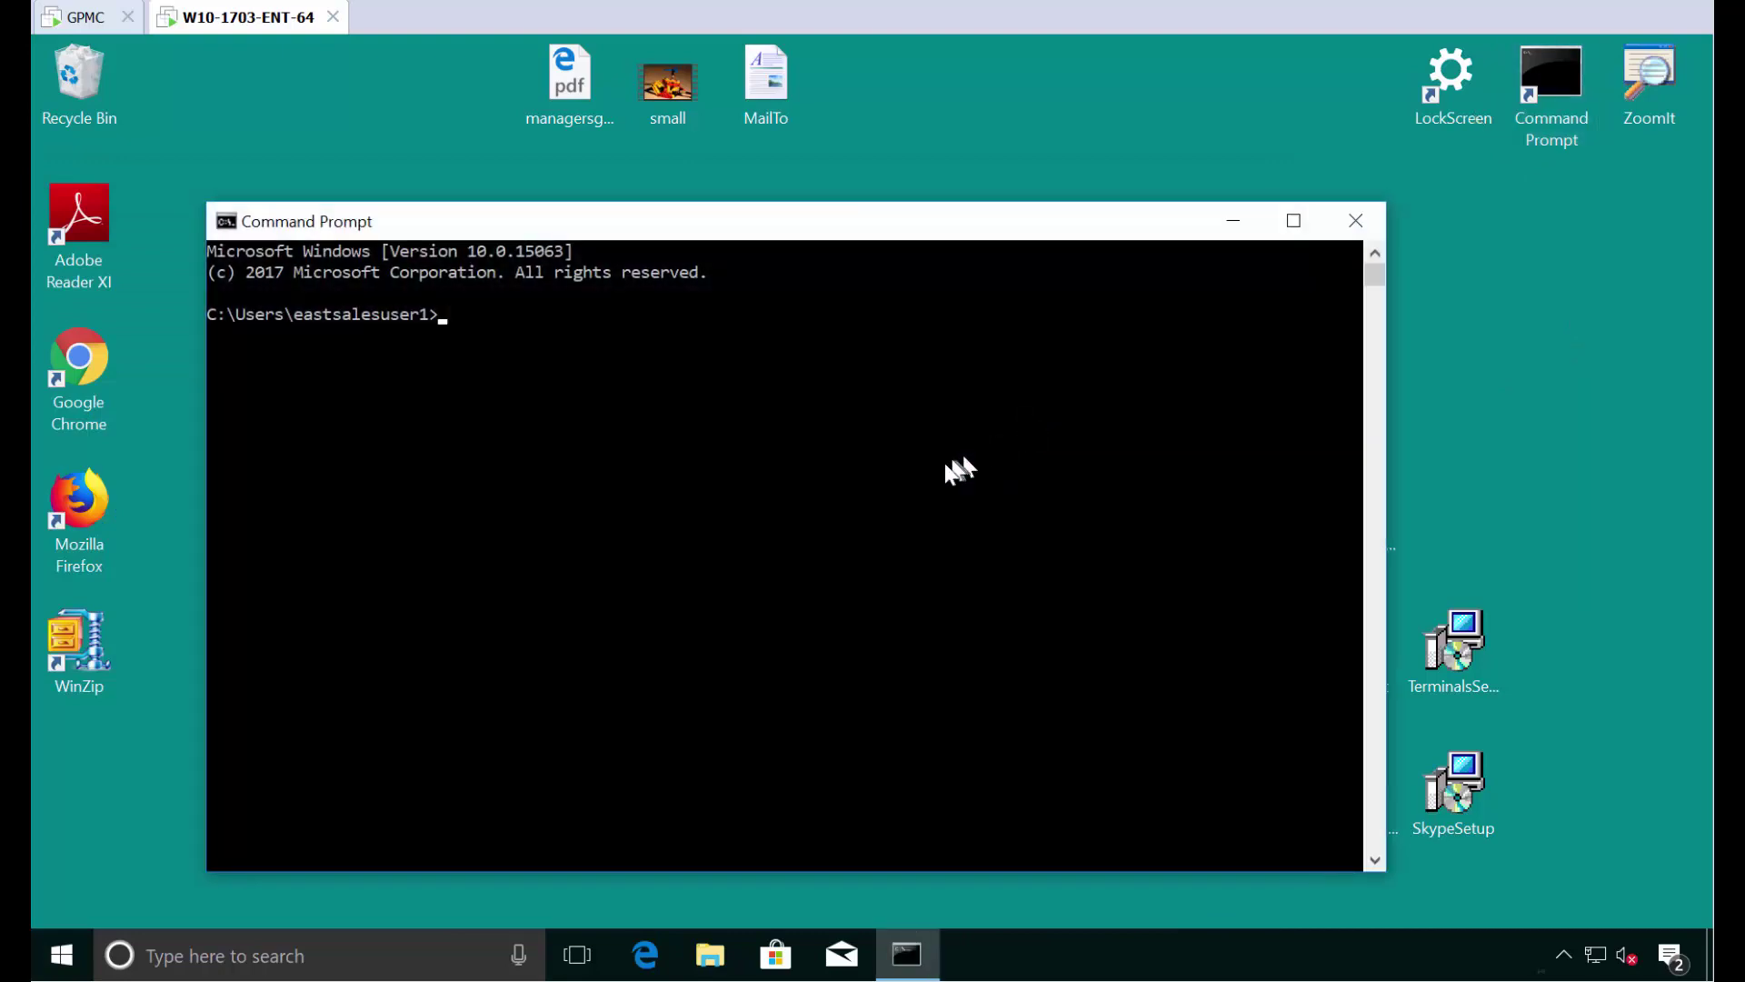
text(gpupdate)
key(Return)
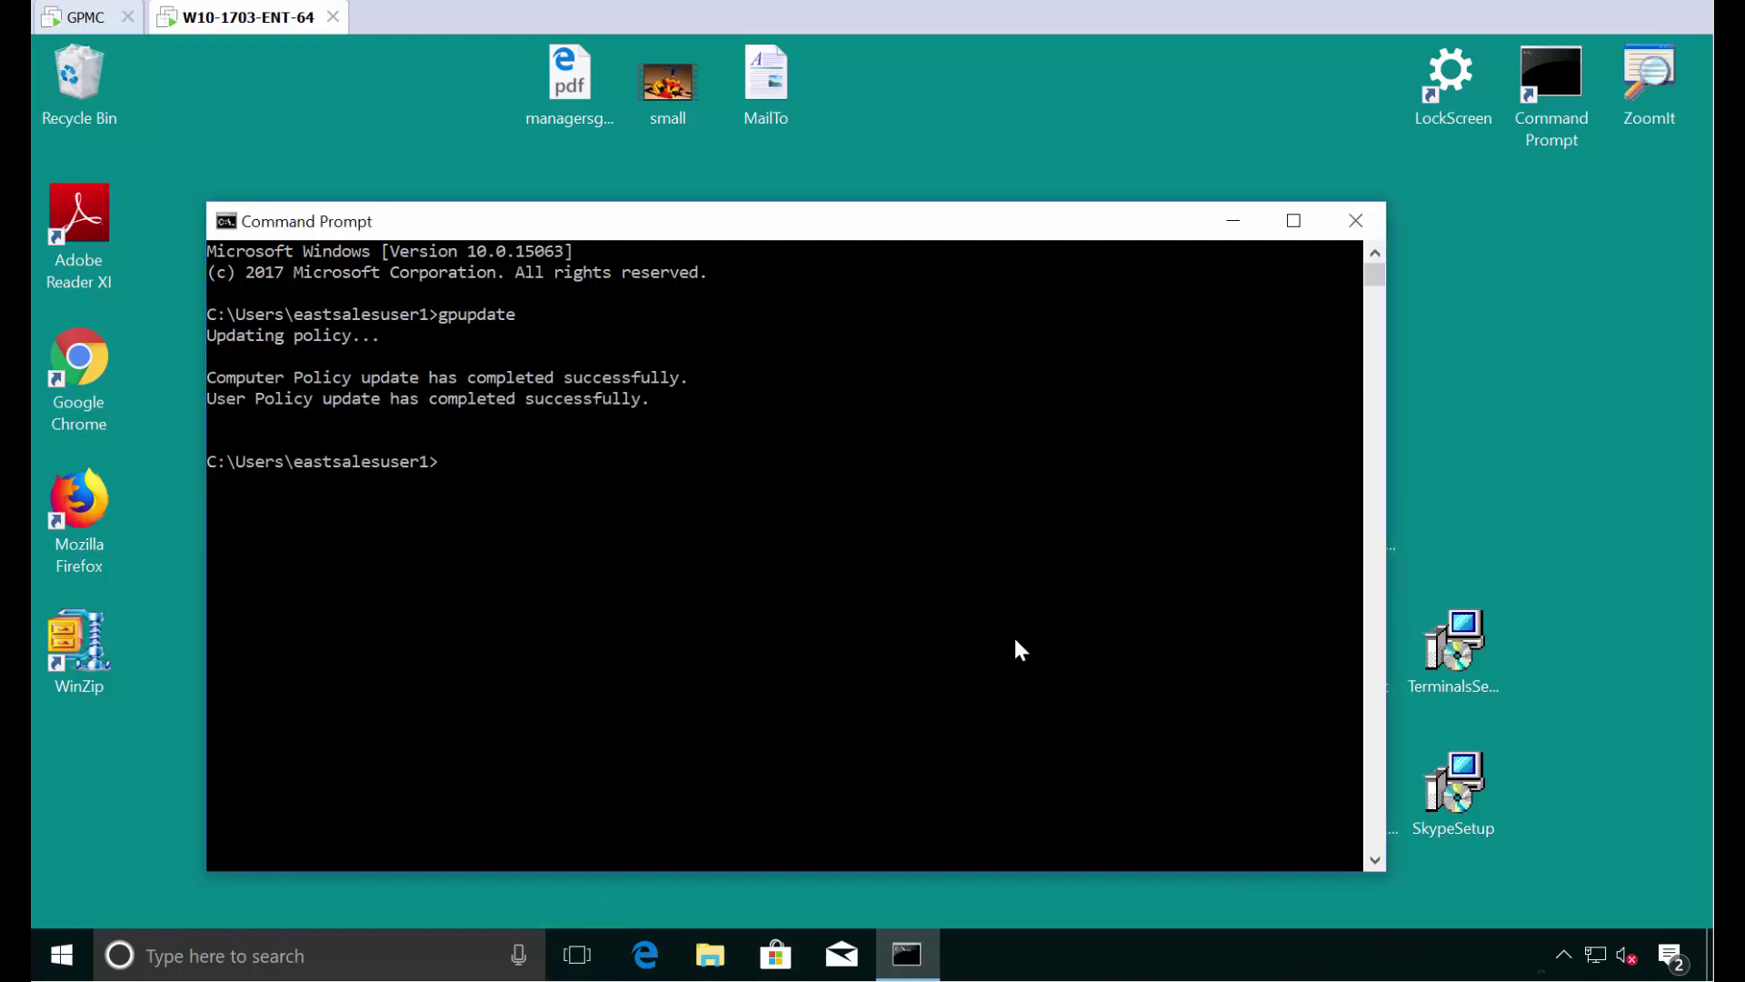
click(1352, 222)
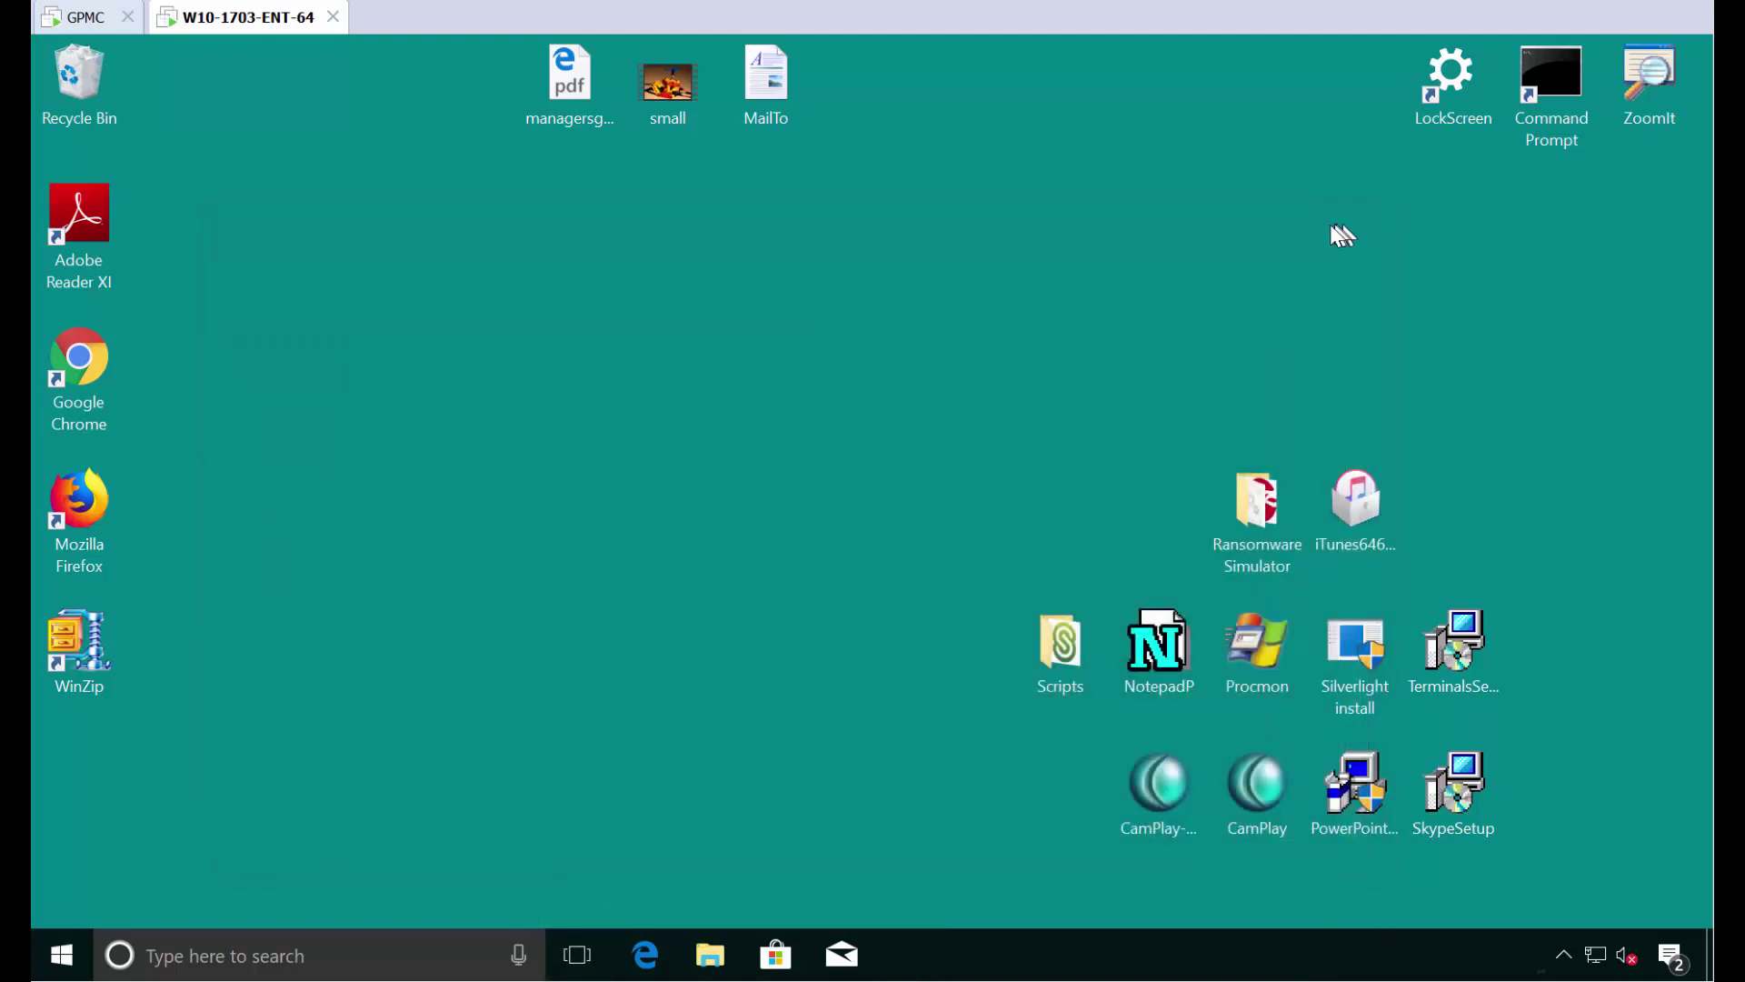
click(62, 952)
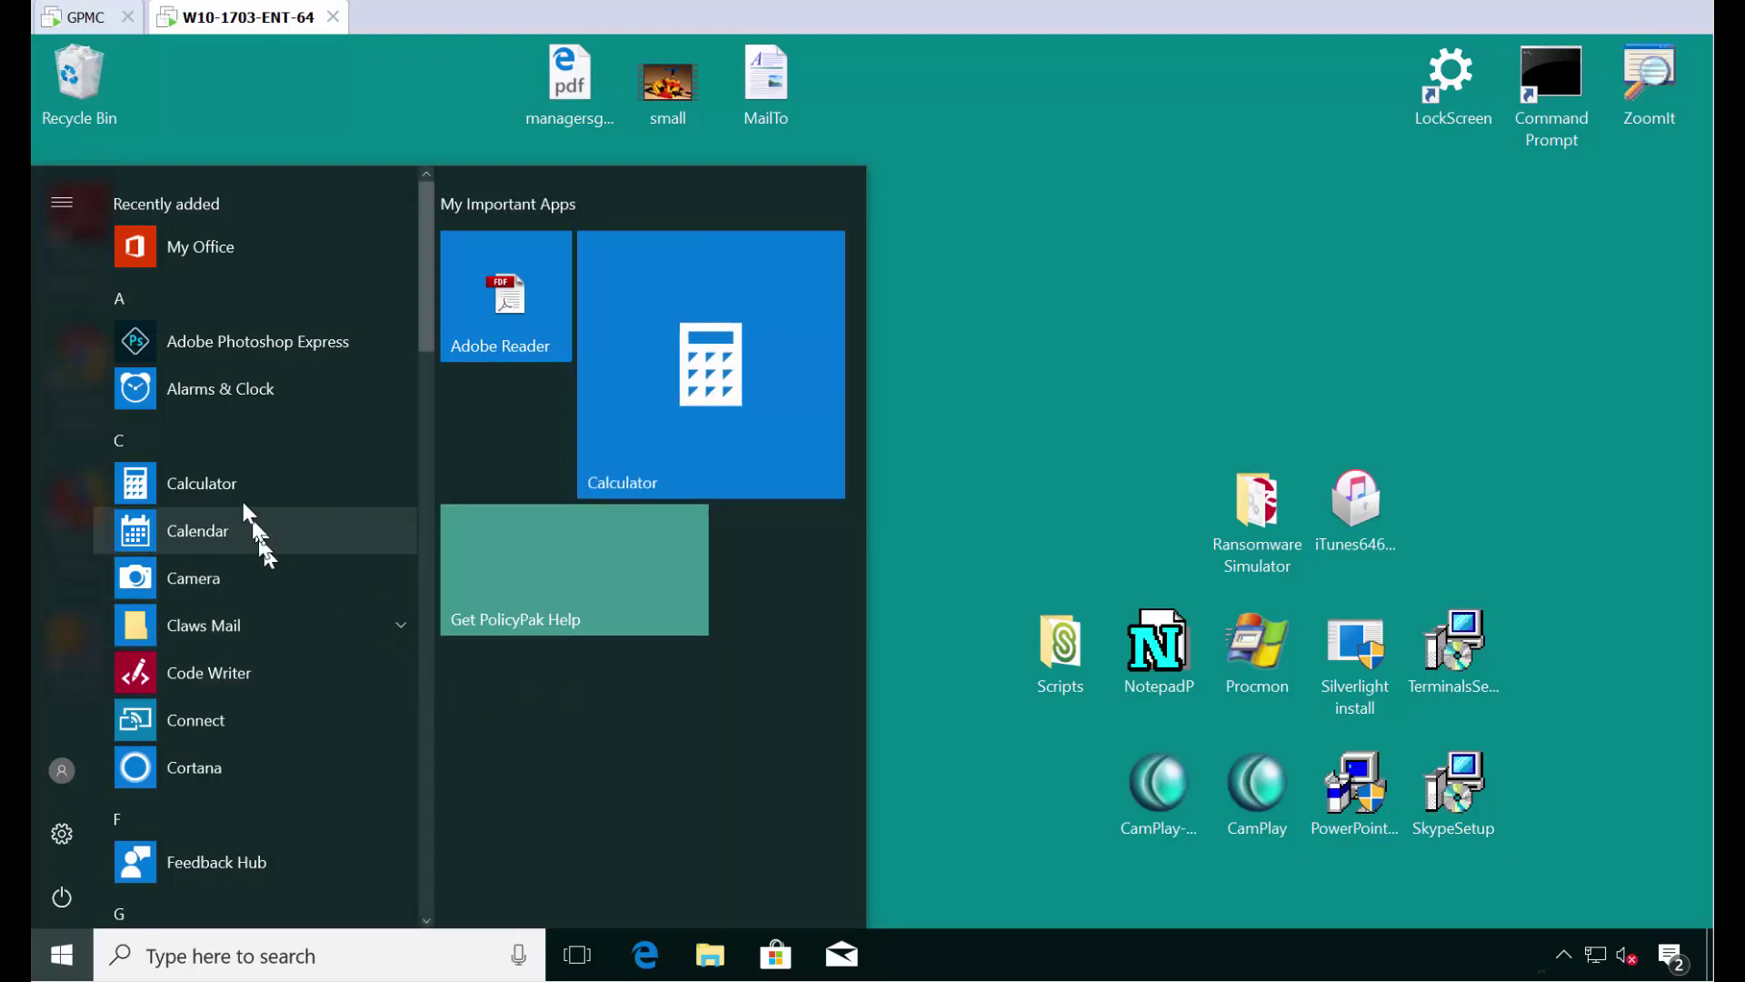
drag(238, 483, 520, 753)
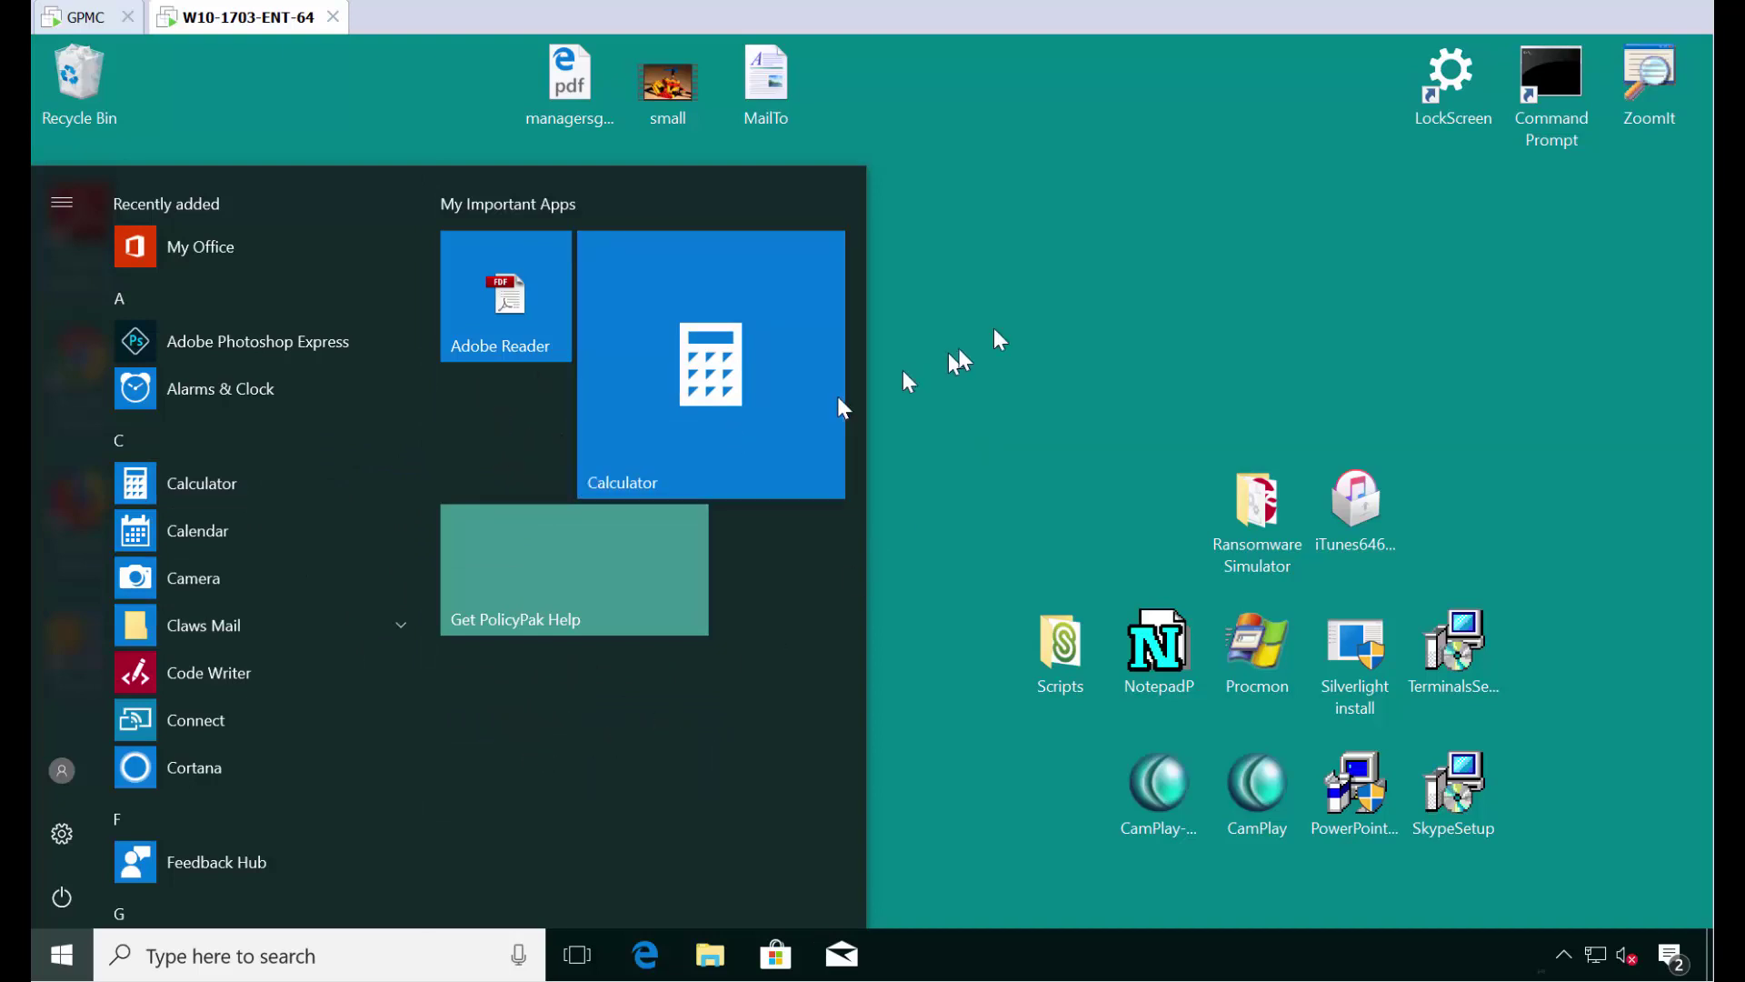
click(1076, 288)
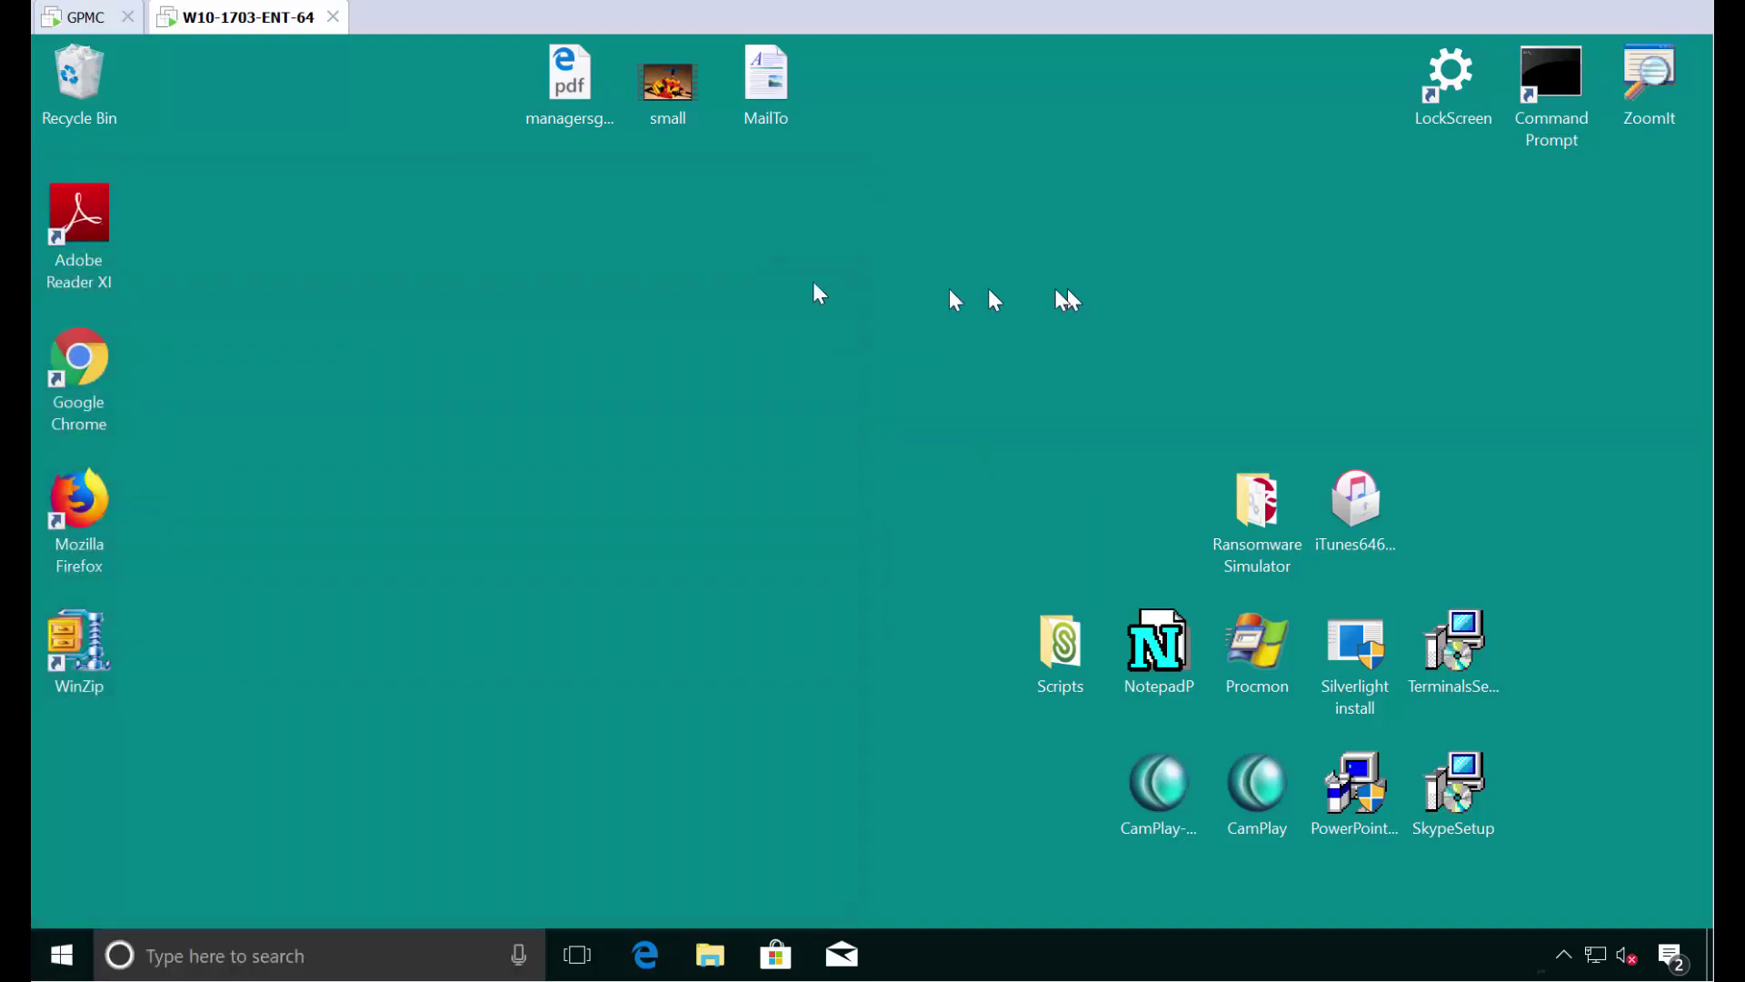
Start a new desktop application tile in the group for the registered Google Chrome application.
click(73, 18)
right_click(687, 397)
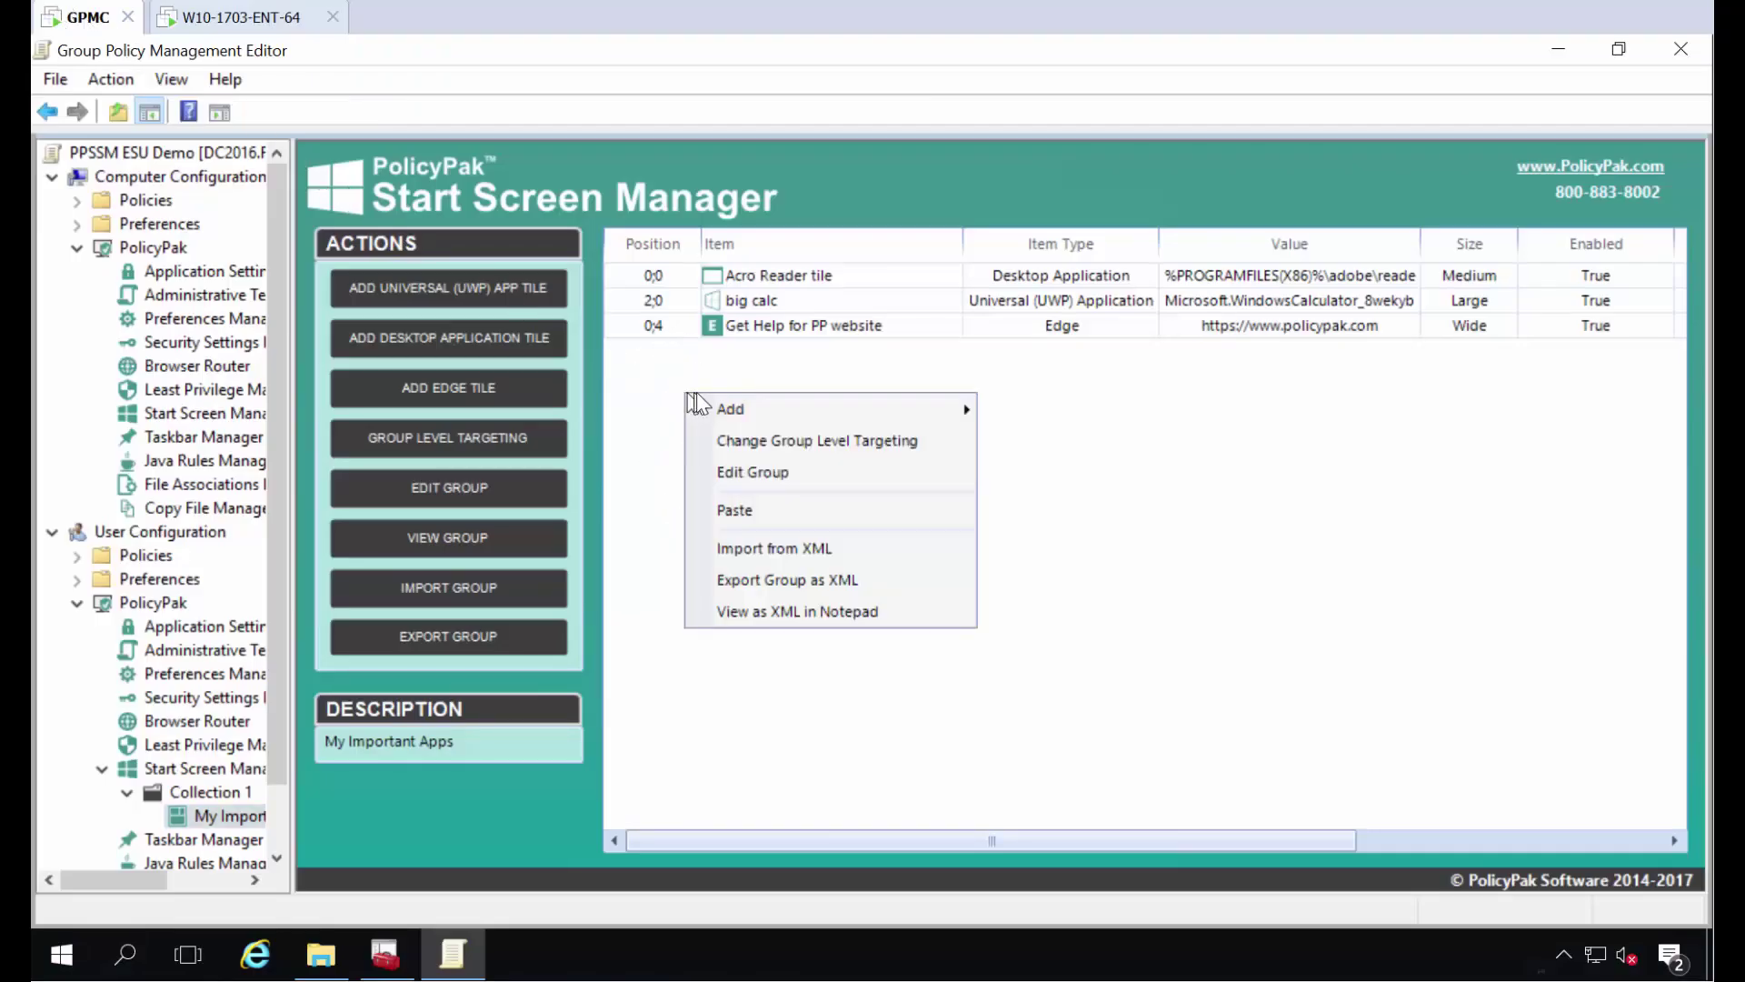
mouse_move(724, 408)
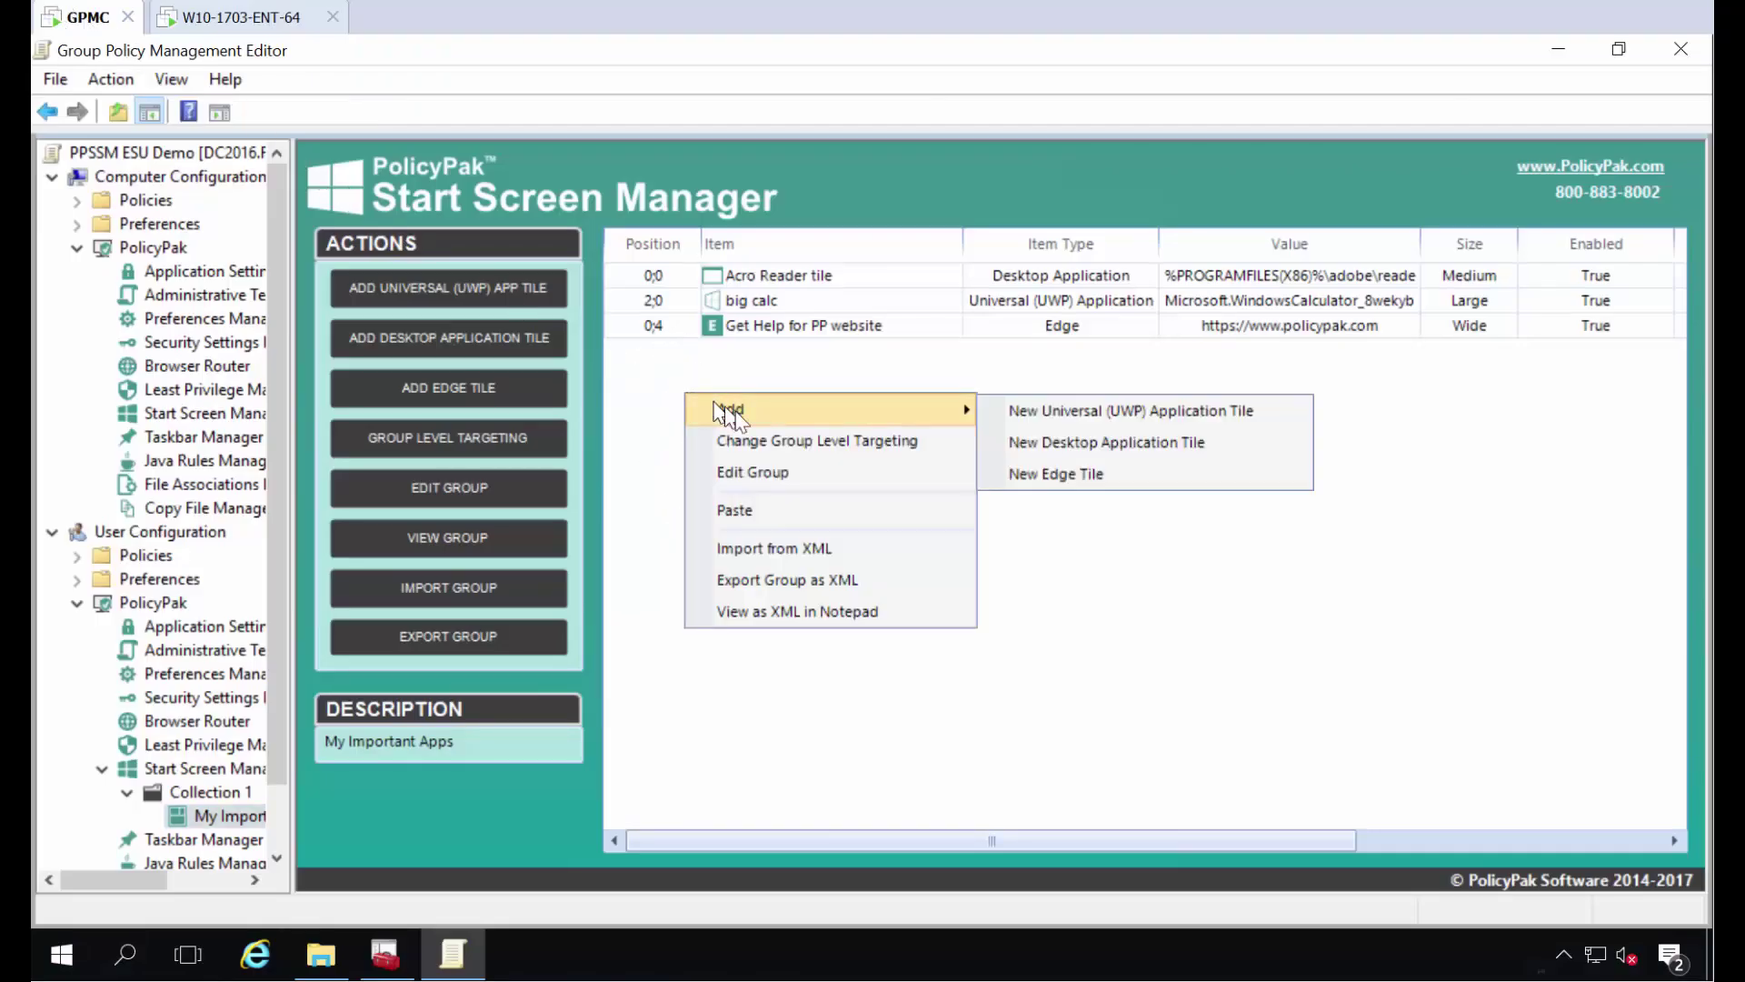
click(1047, 447)
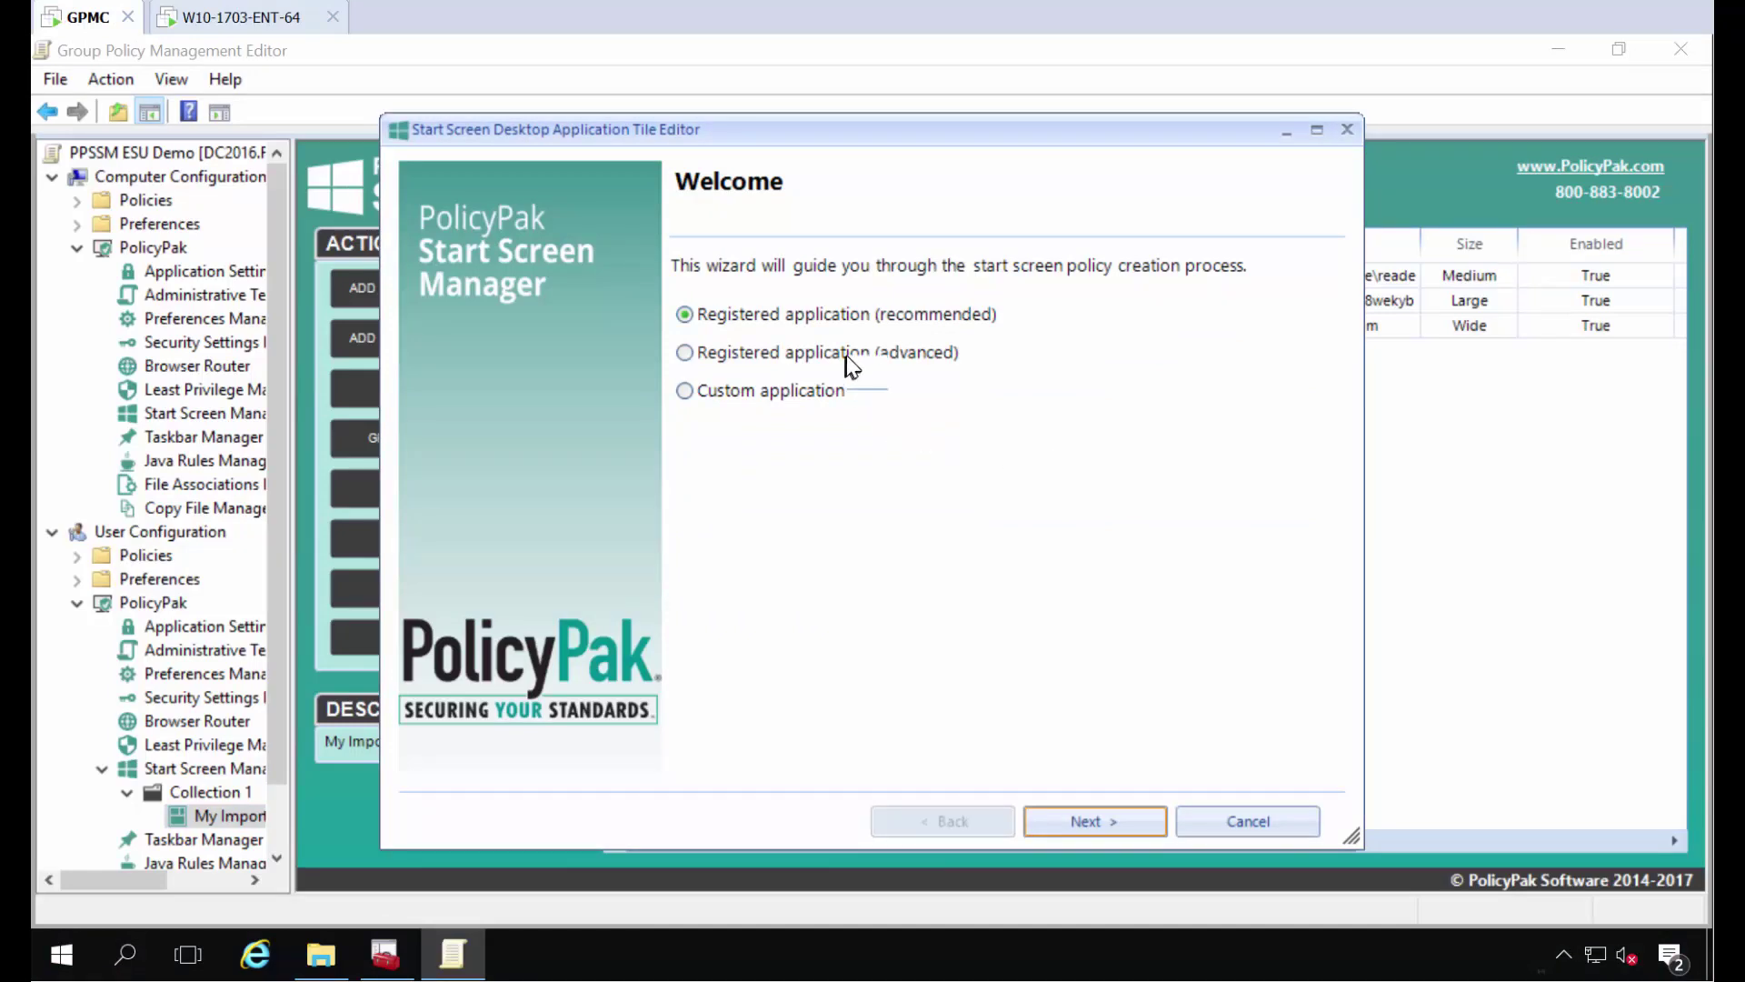
key(Return)
scroll(962, 636, down, 4)
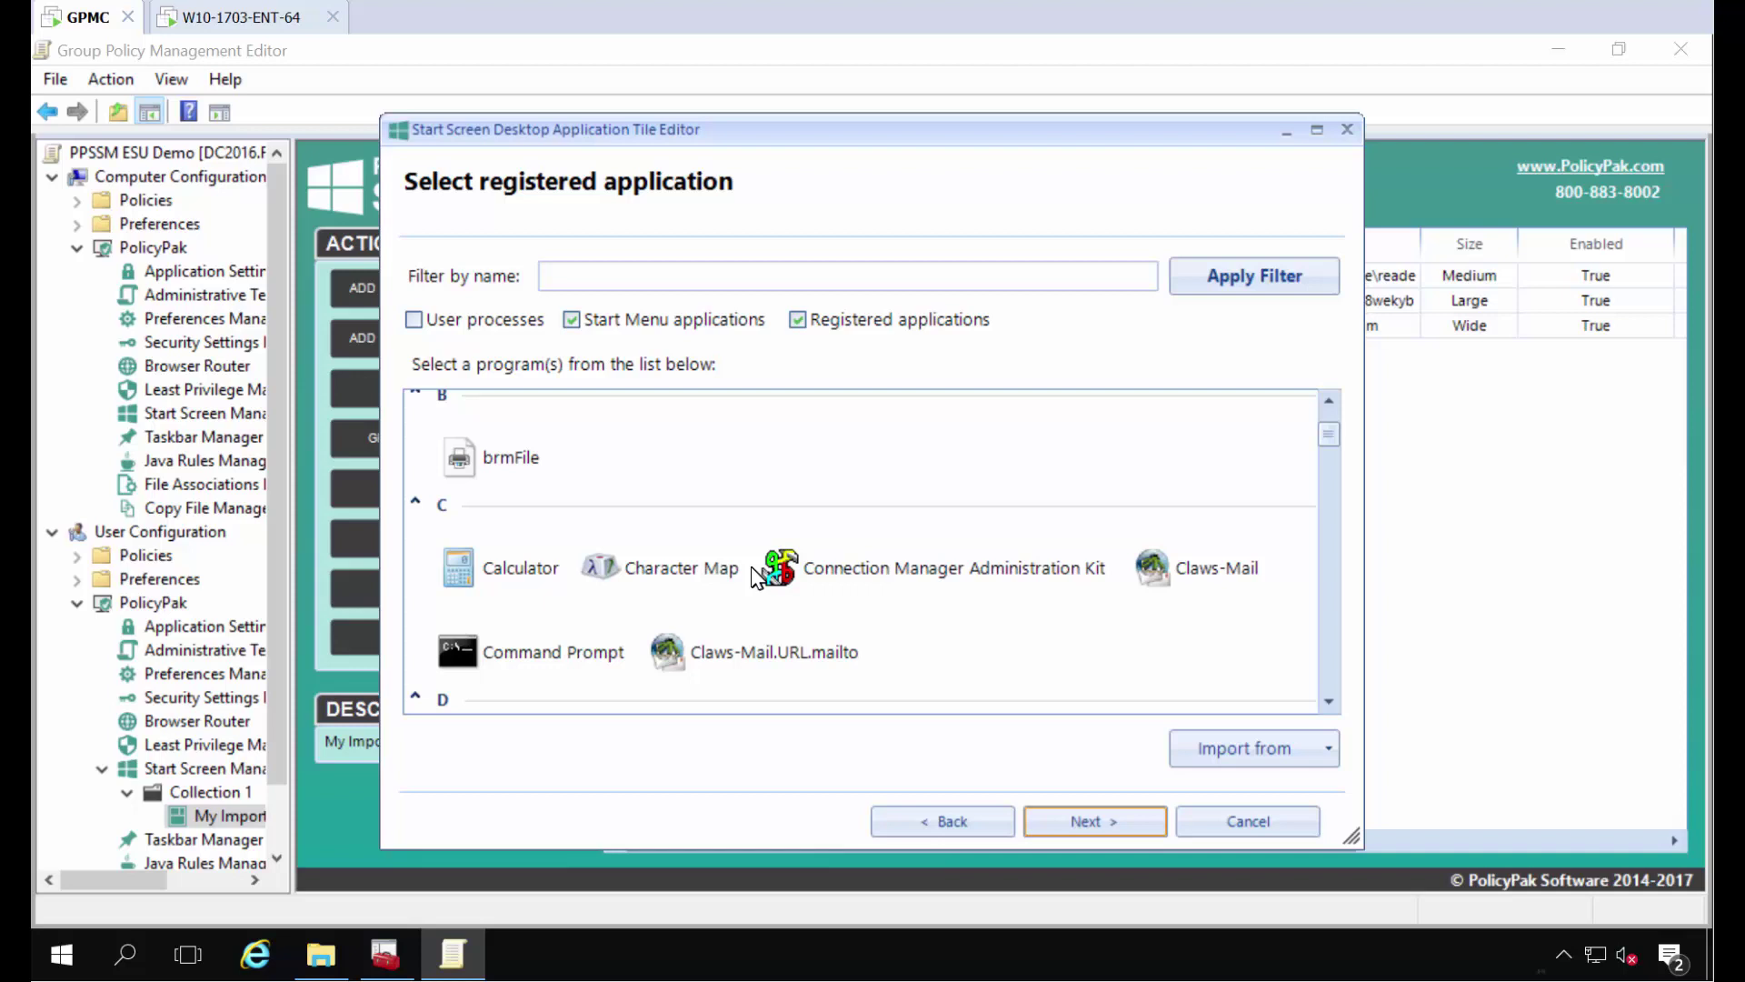
scroll(754, 575, down, 5)
click(509, 647)
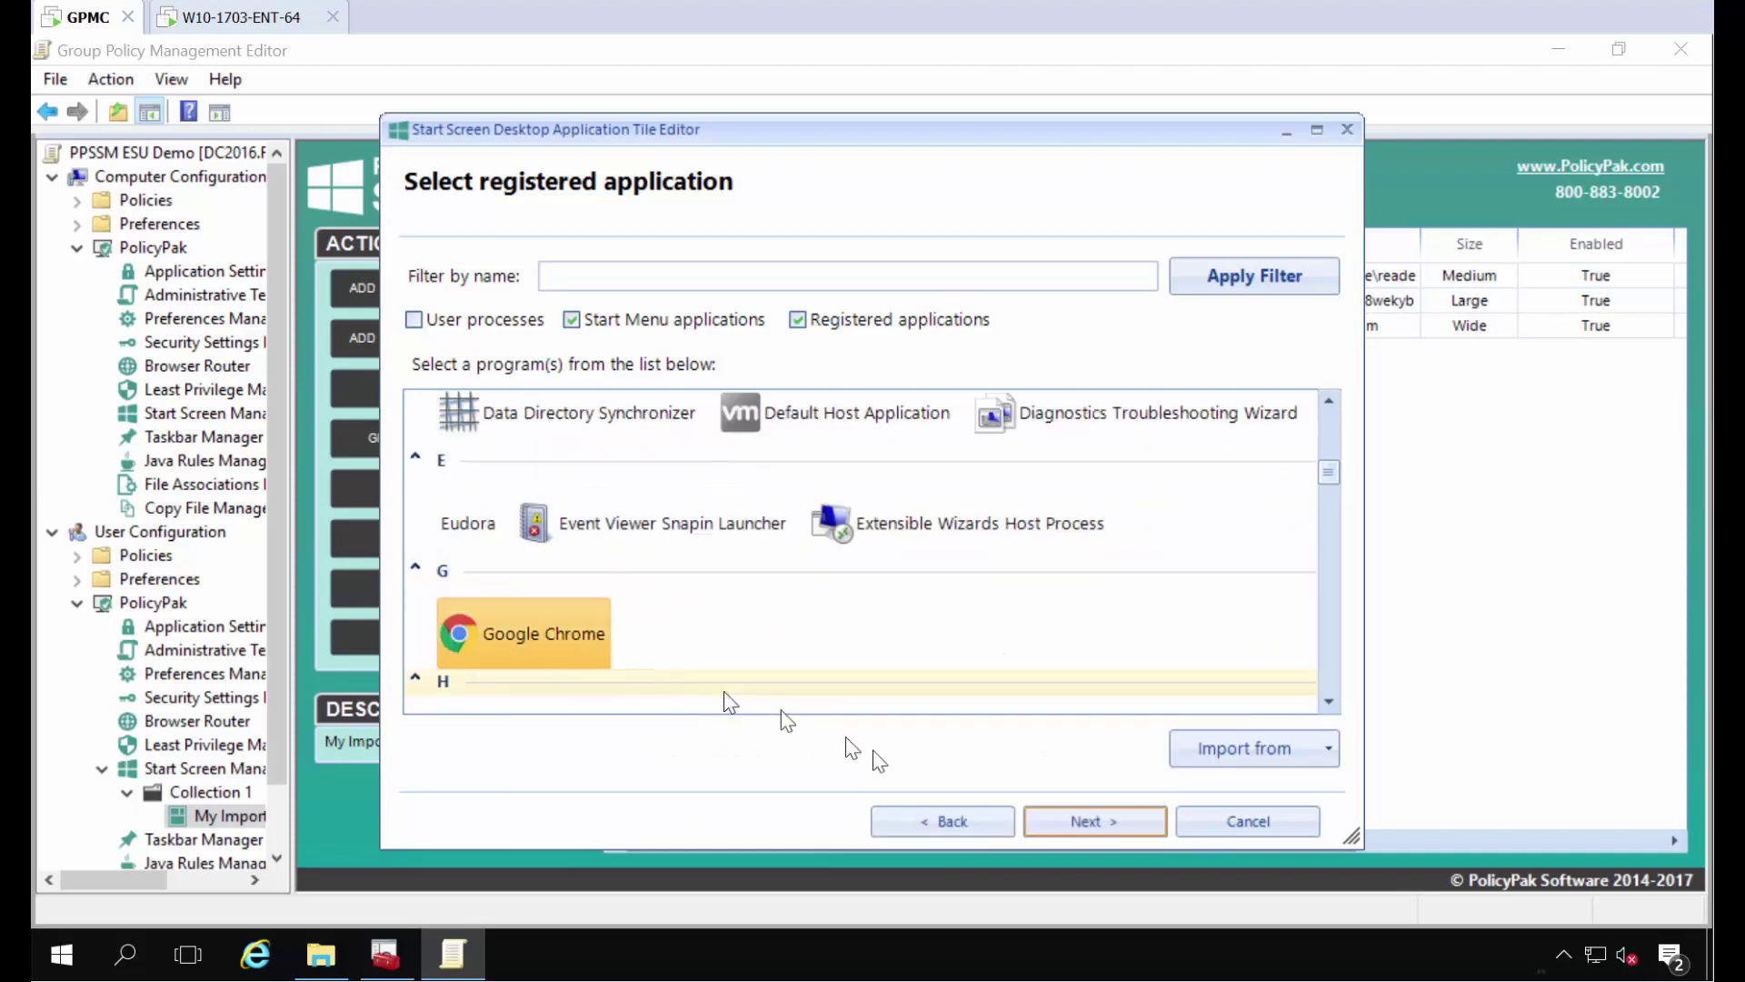
click(1054, 821)
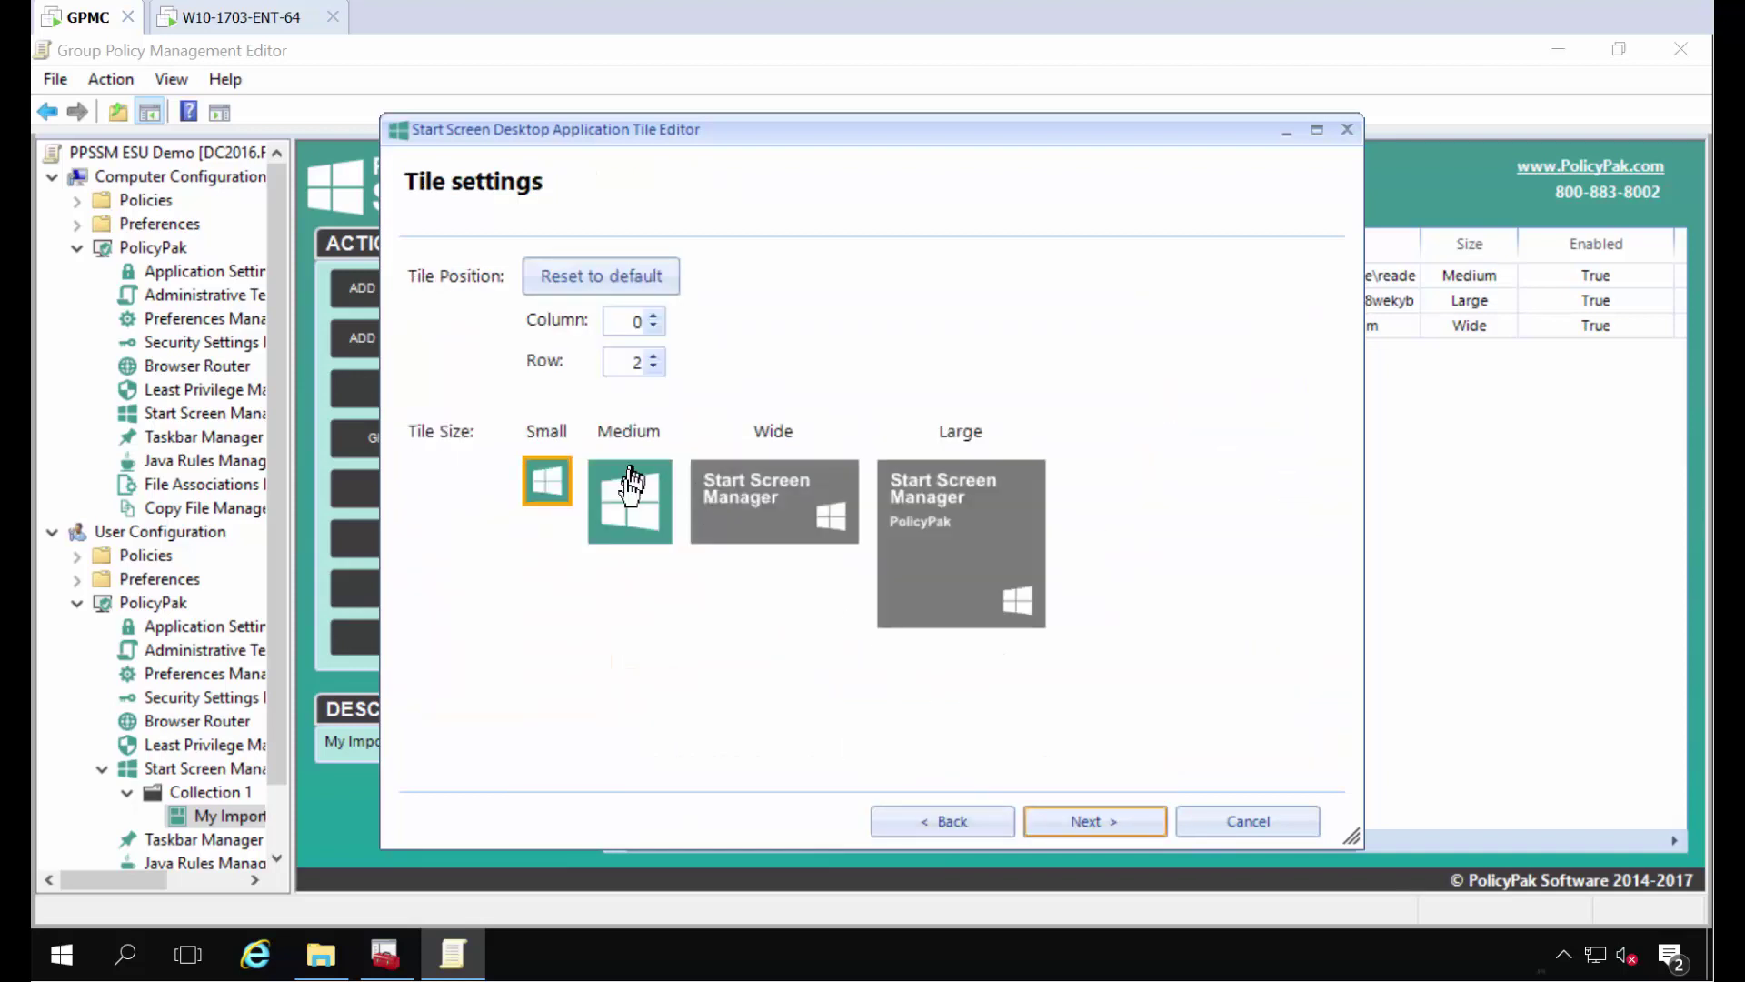
Make the Chrome tile Medium, name it 'Chrome icon', finish, and return to the endpoint desktop.
click(630, 482)
click(1095, 827)
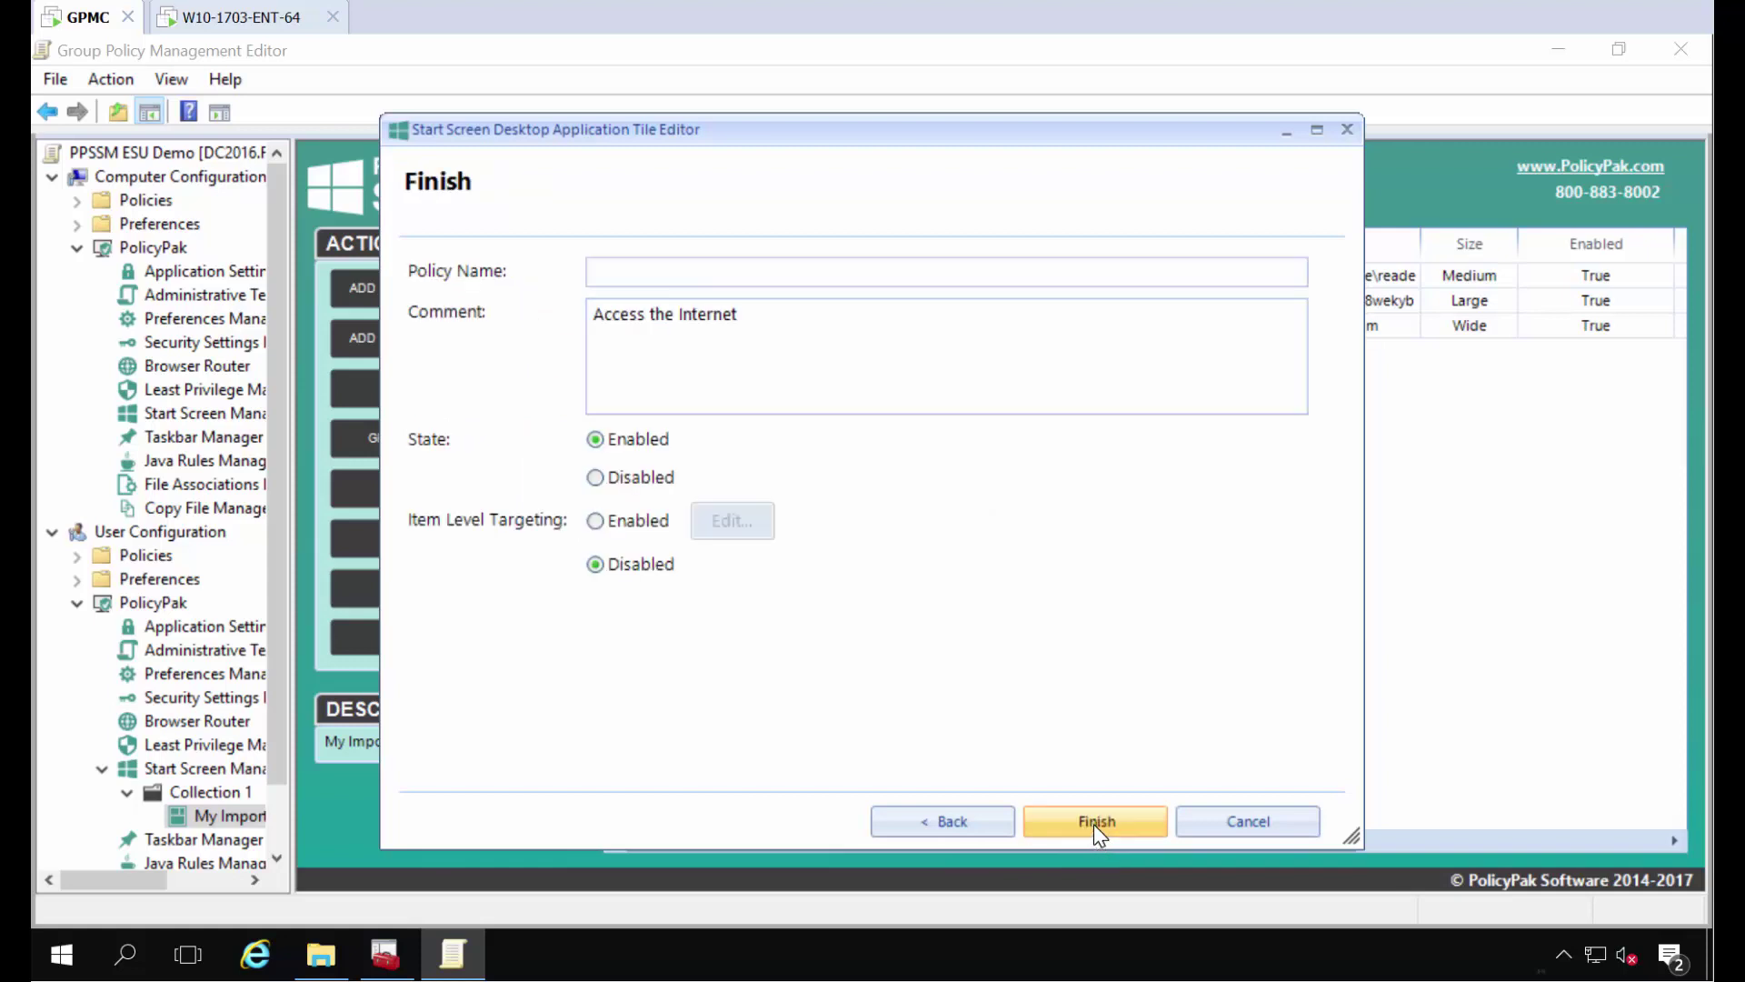
click(678, 273)
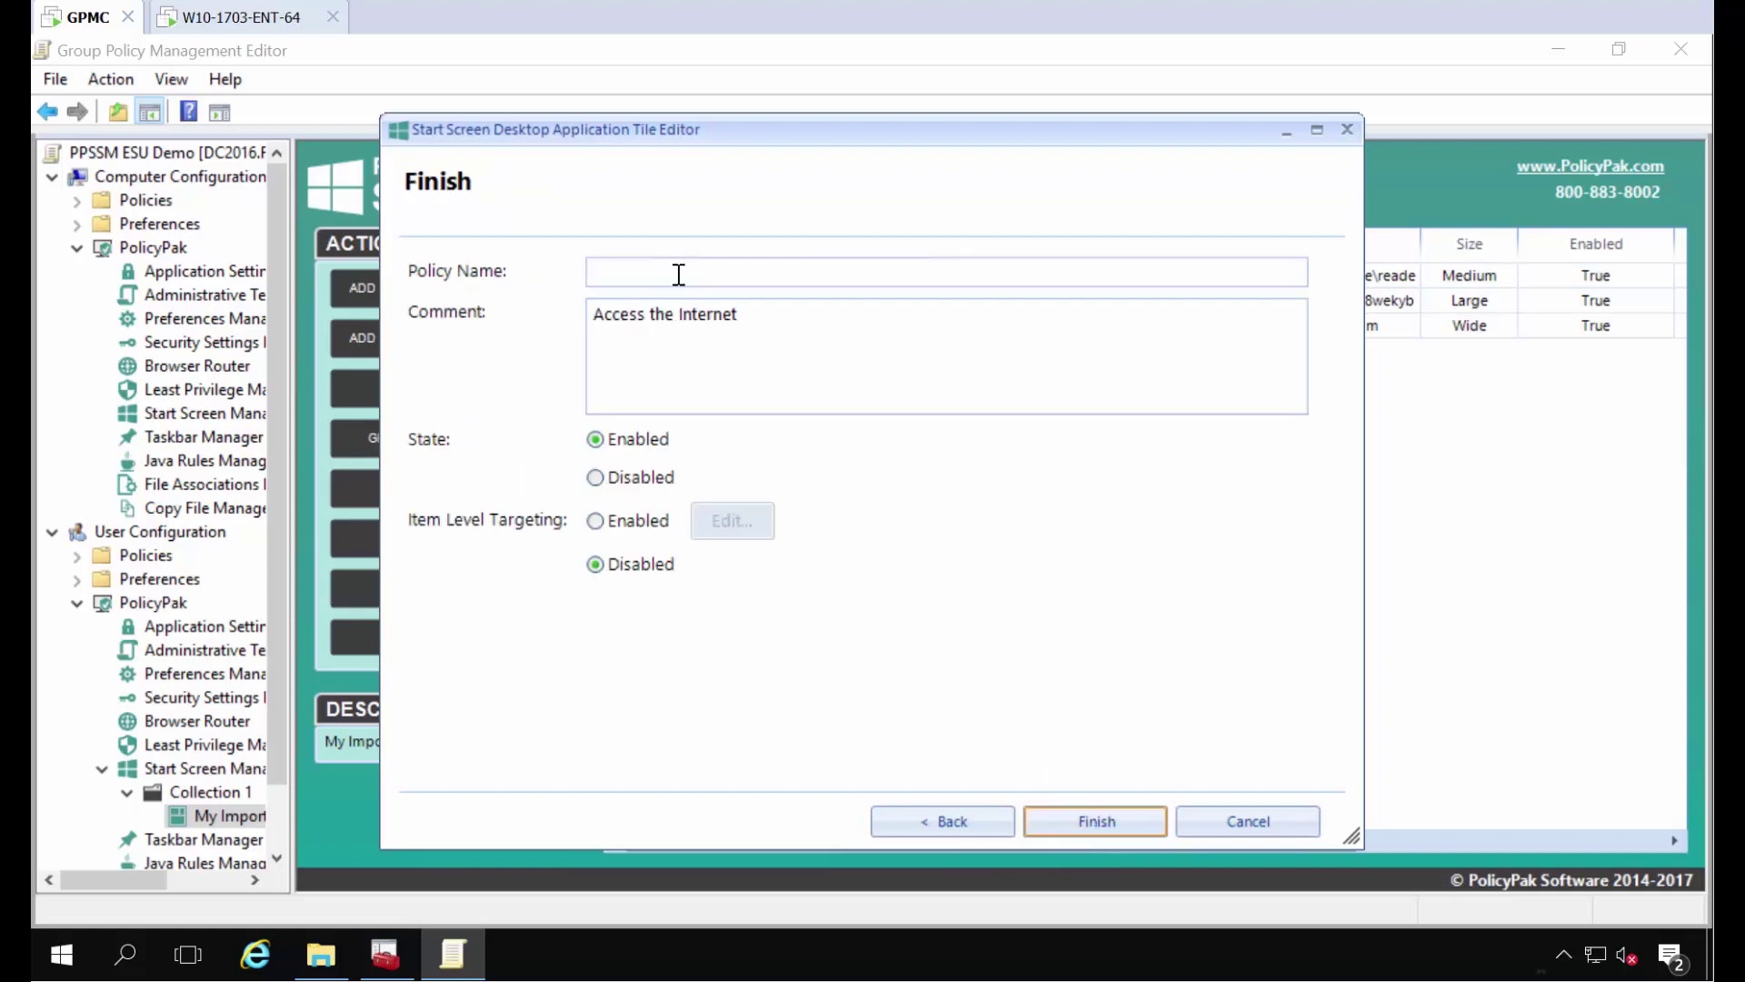
text(Chrome icon)
key(Return)
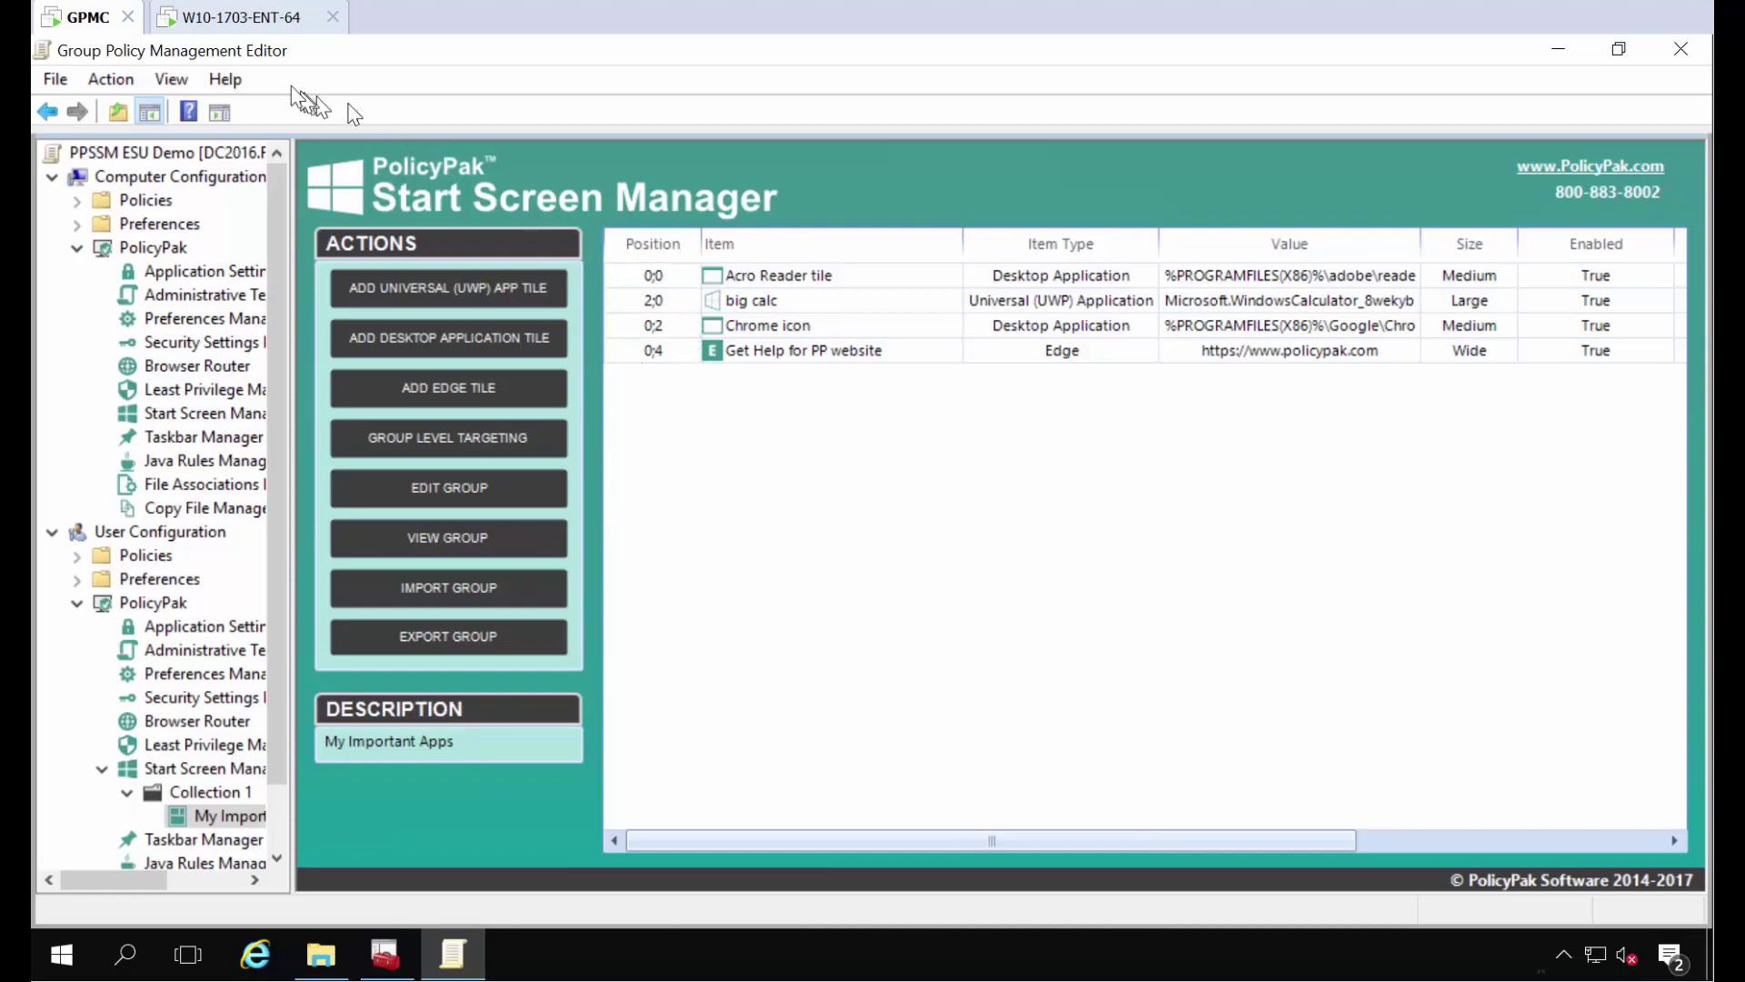
click(277, 18)
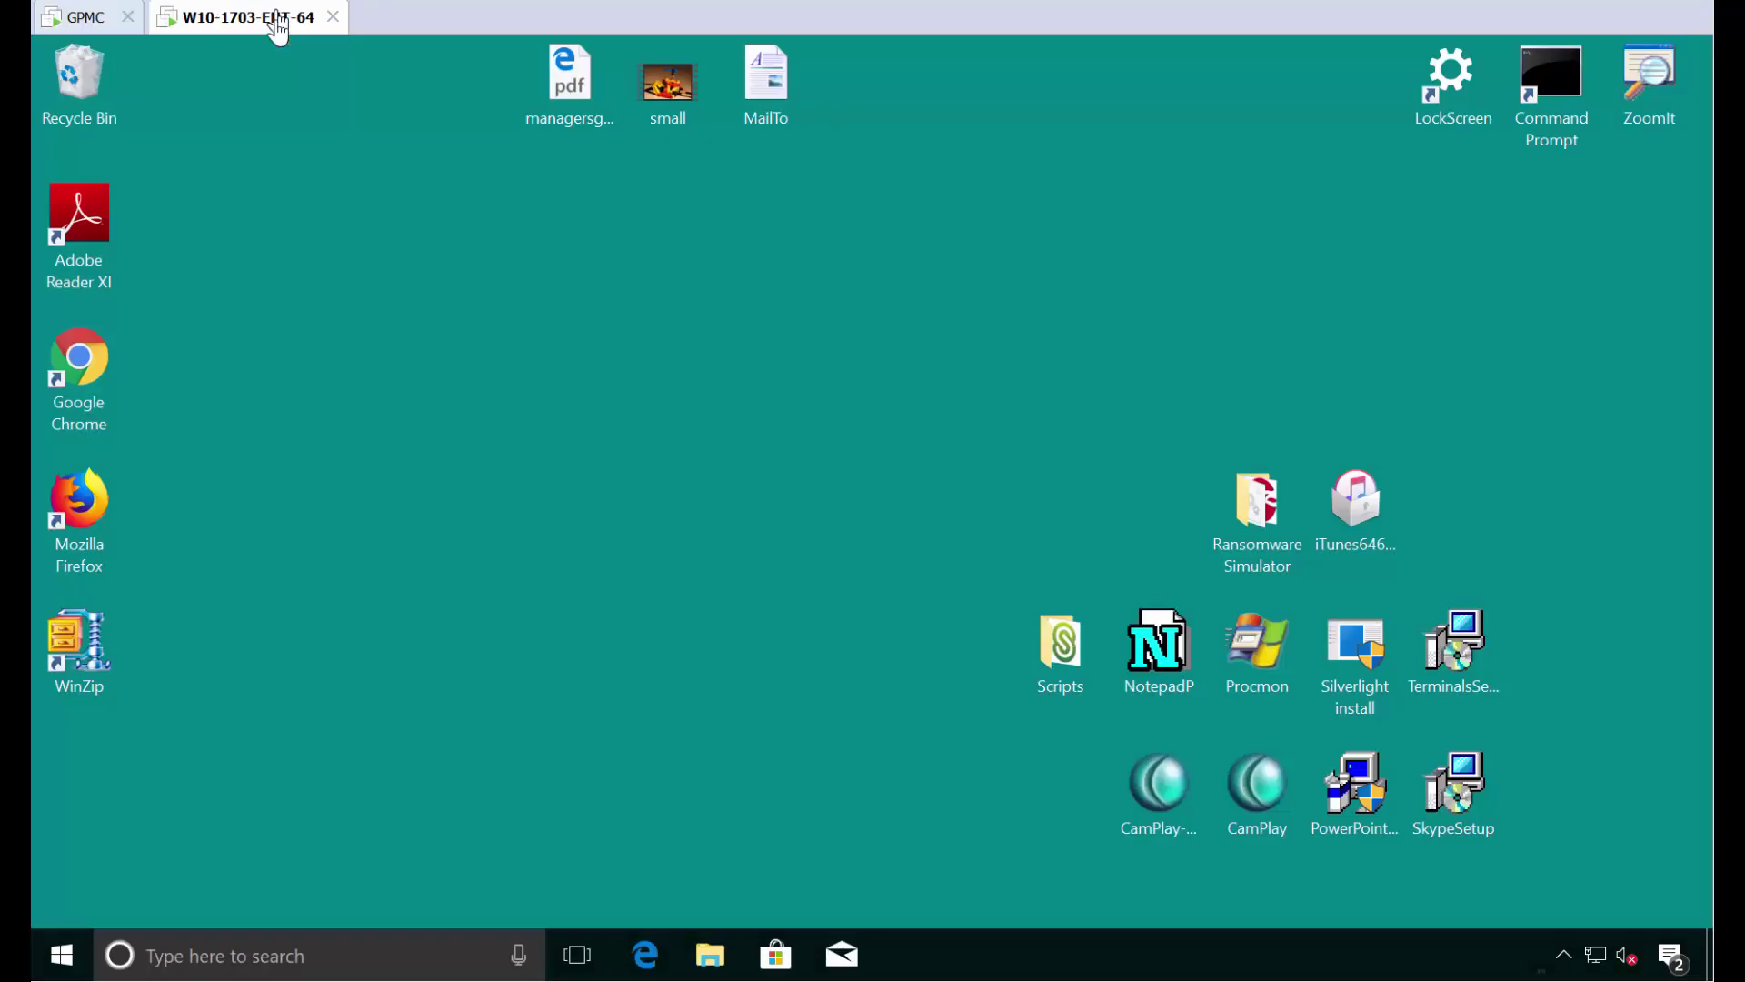
Run gpupdate again in Command Prompt on the endpoint, then close the window.
click(74, 947)
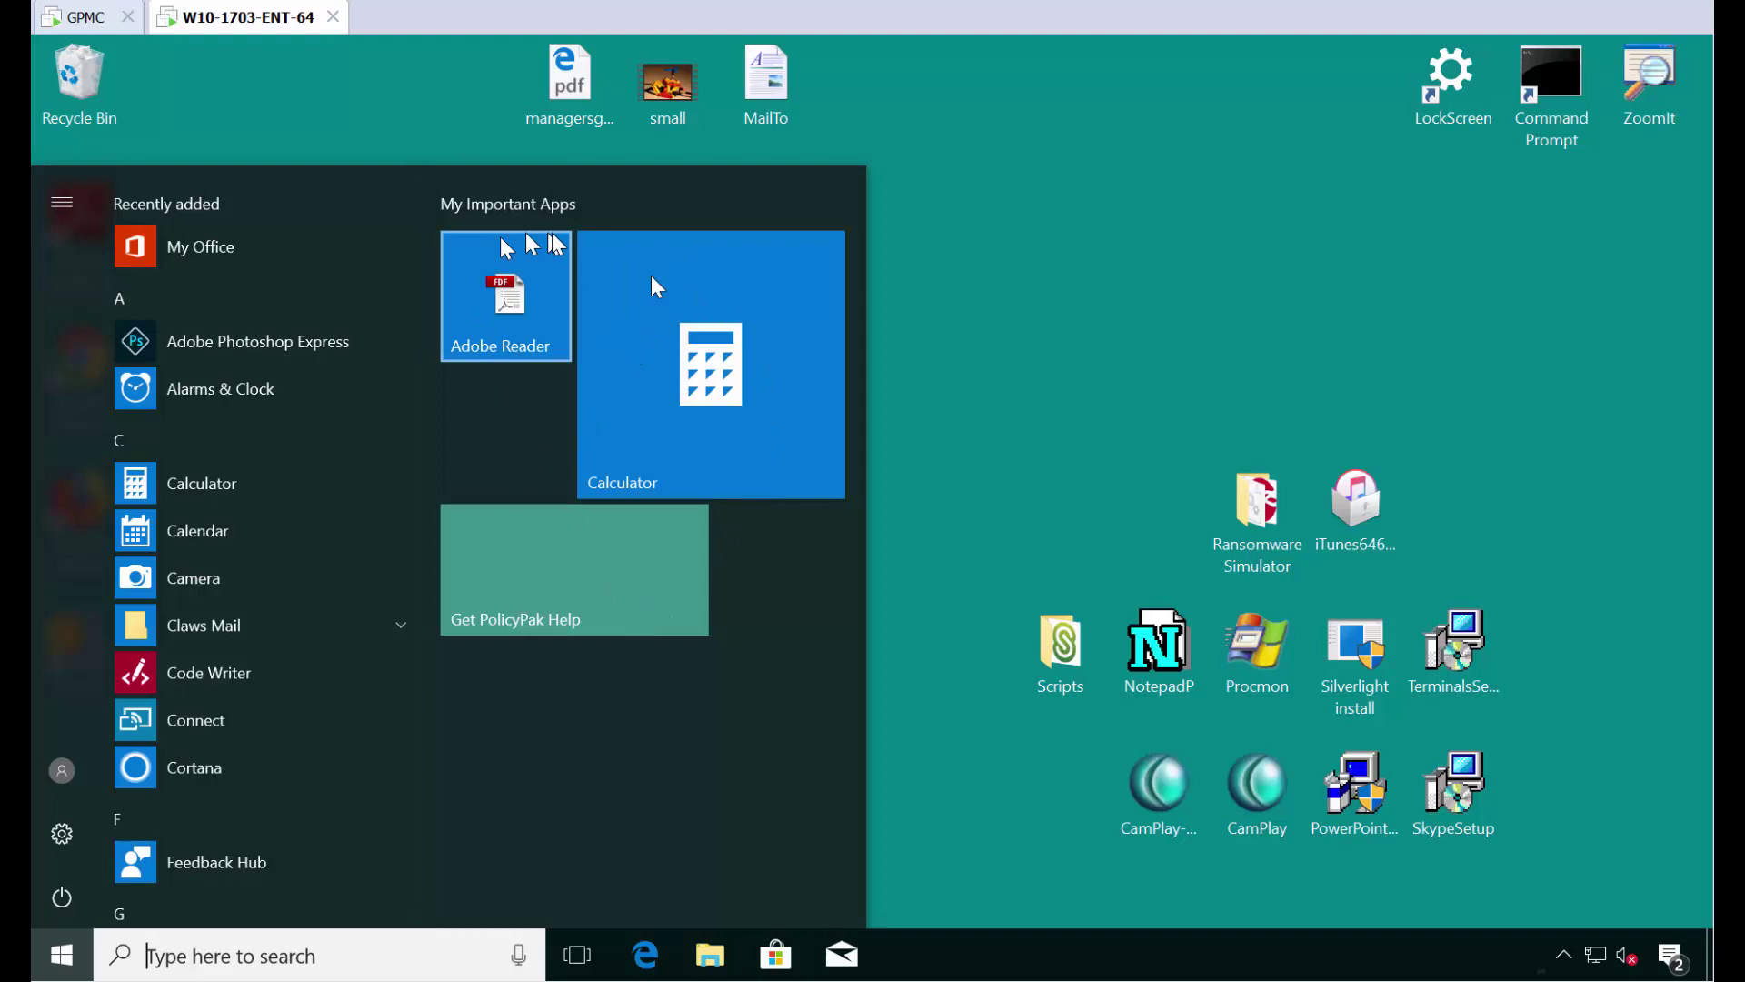
click(1354, 356)
double_click(1552, 90)
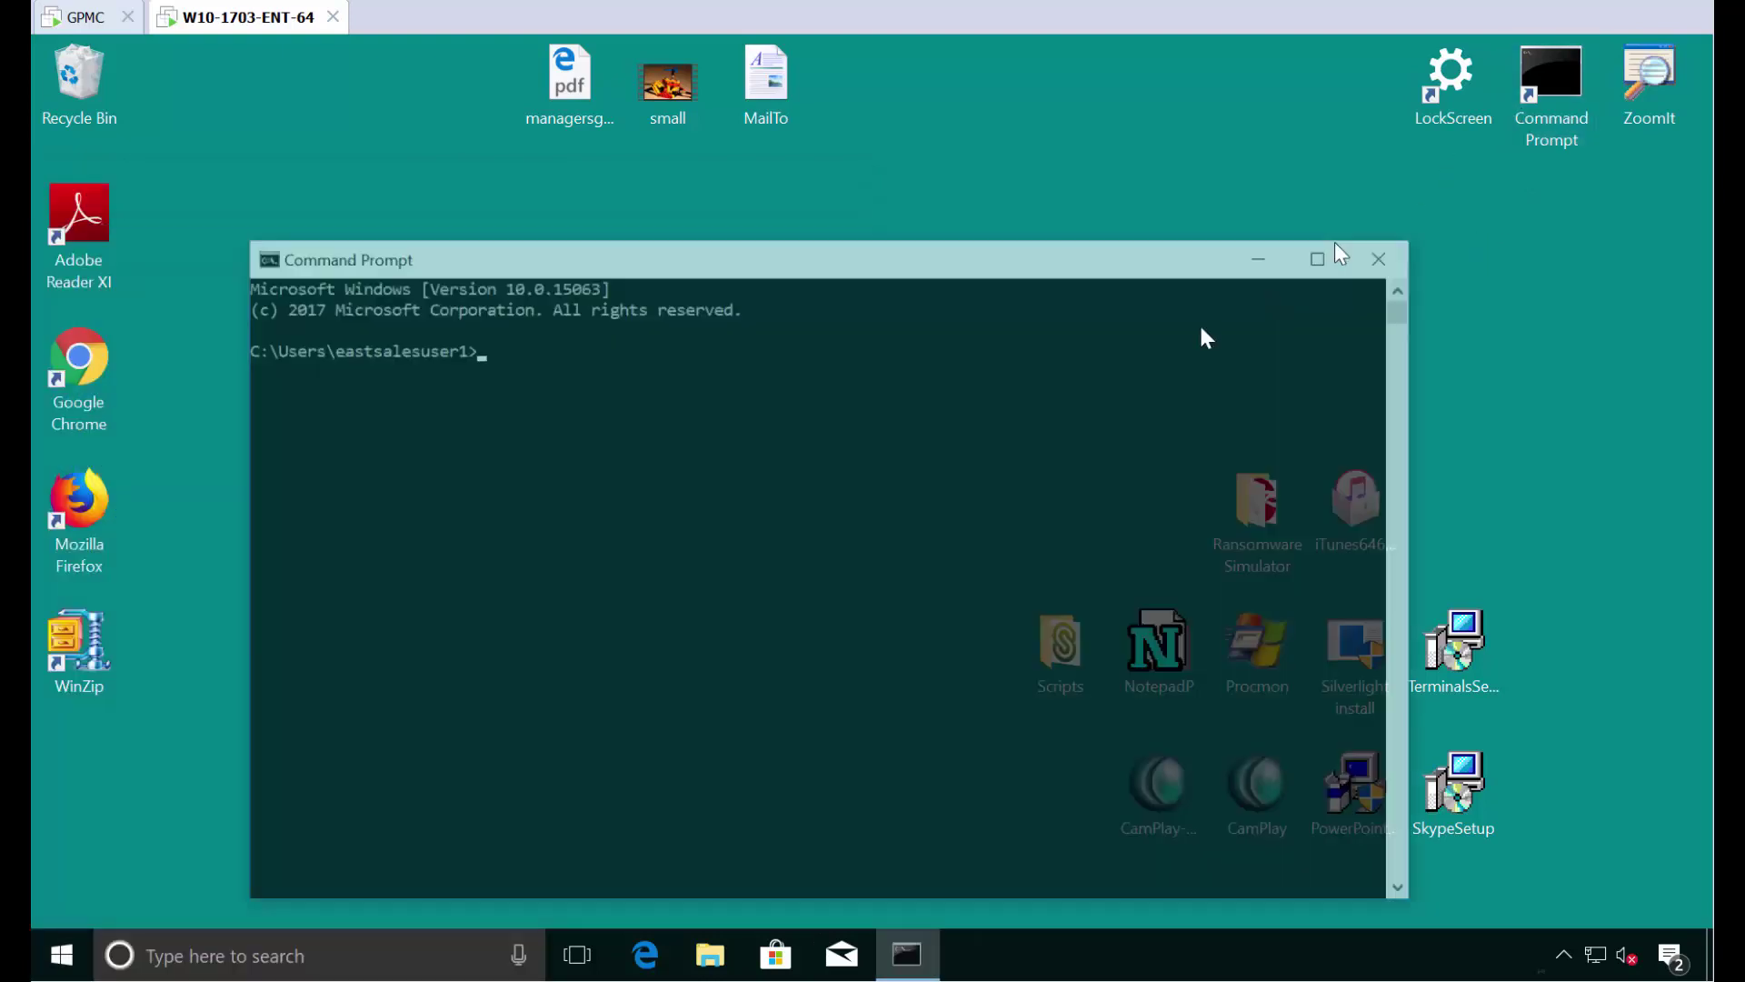
click(1043, 418)
text(gpupdate)
key(Return)
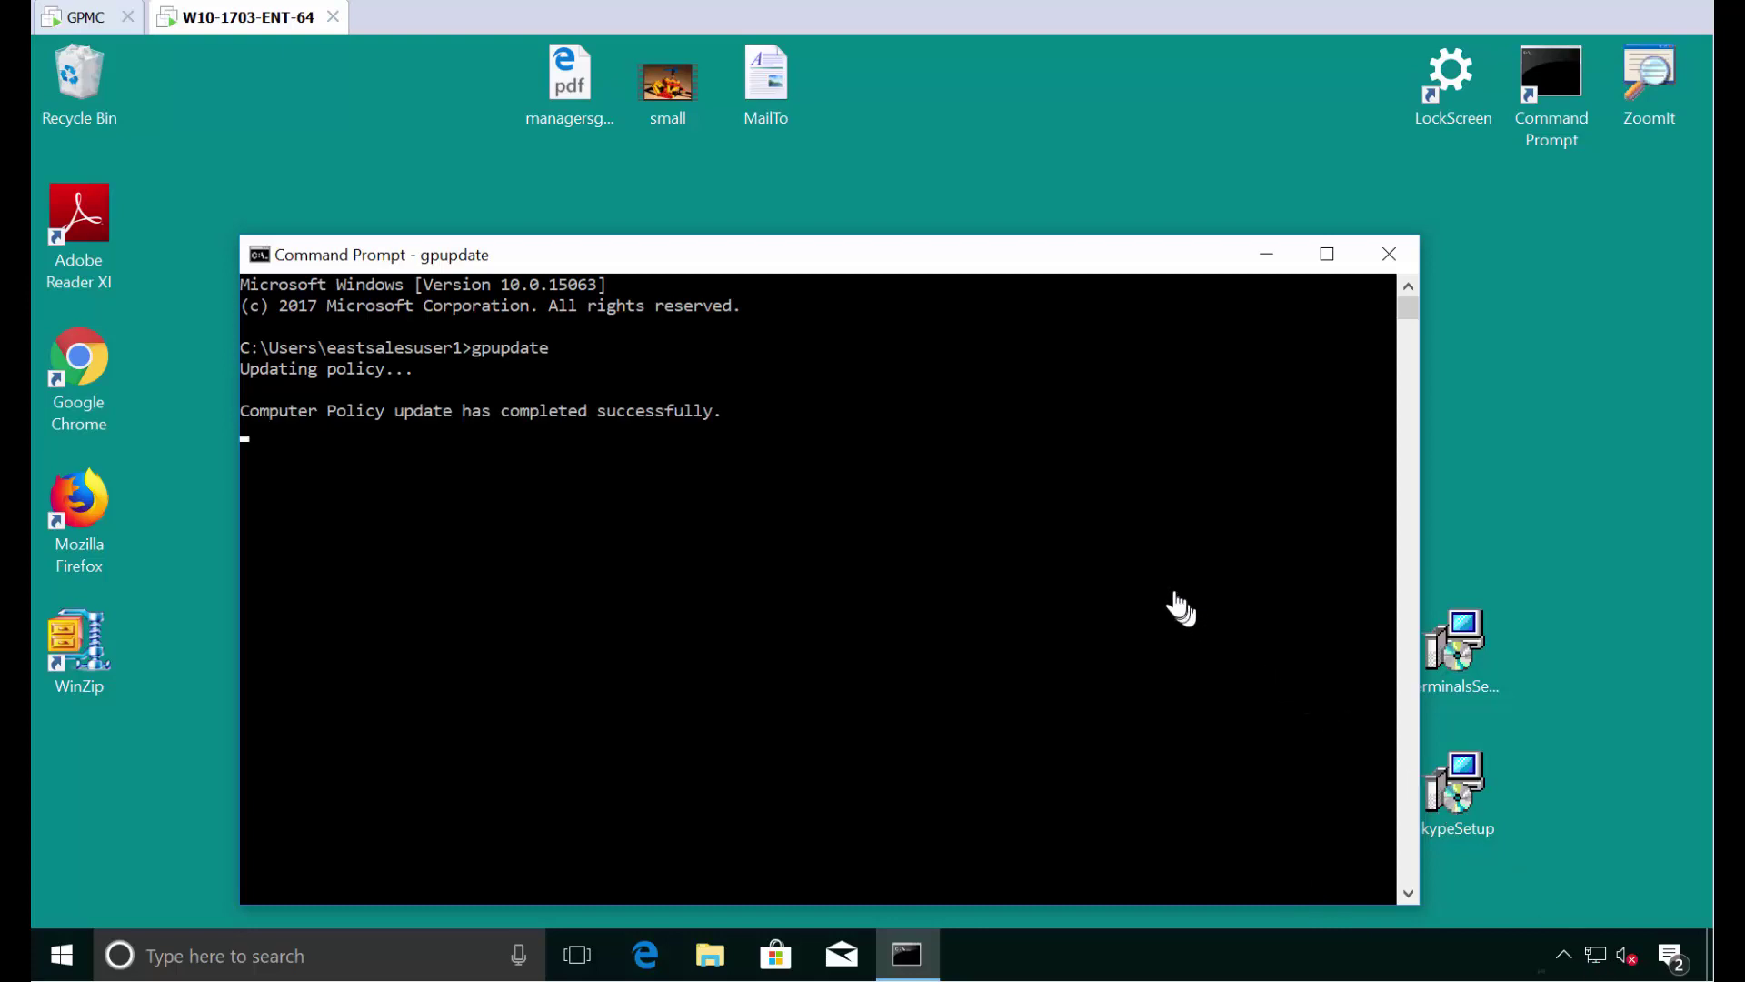
click(1389, 254)
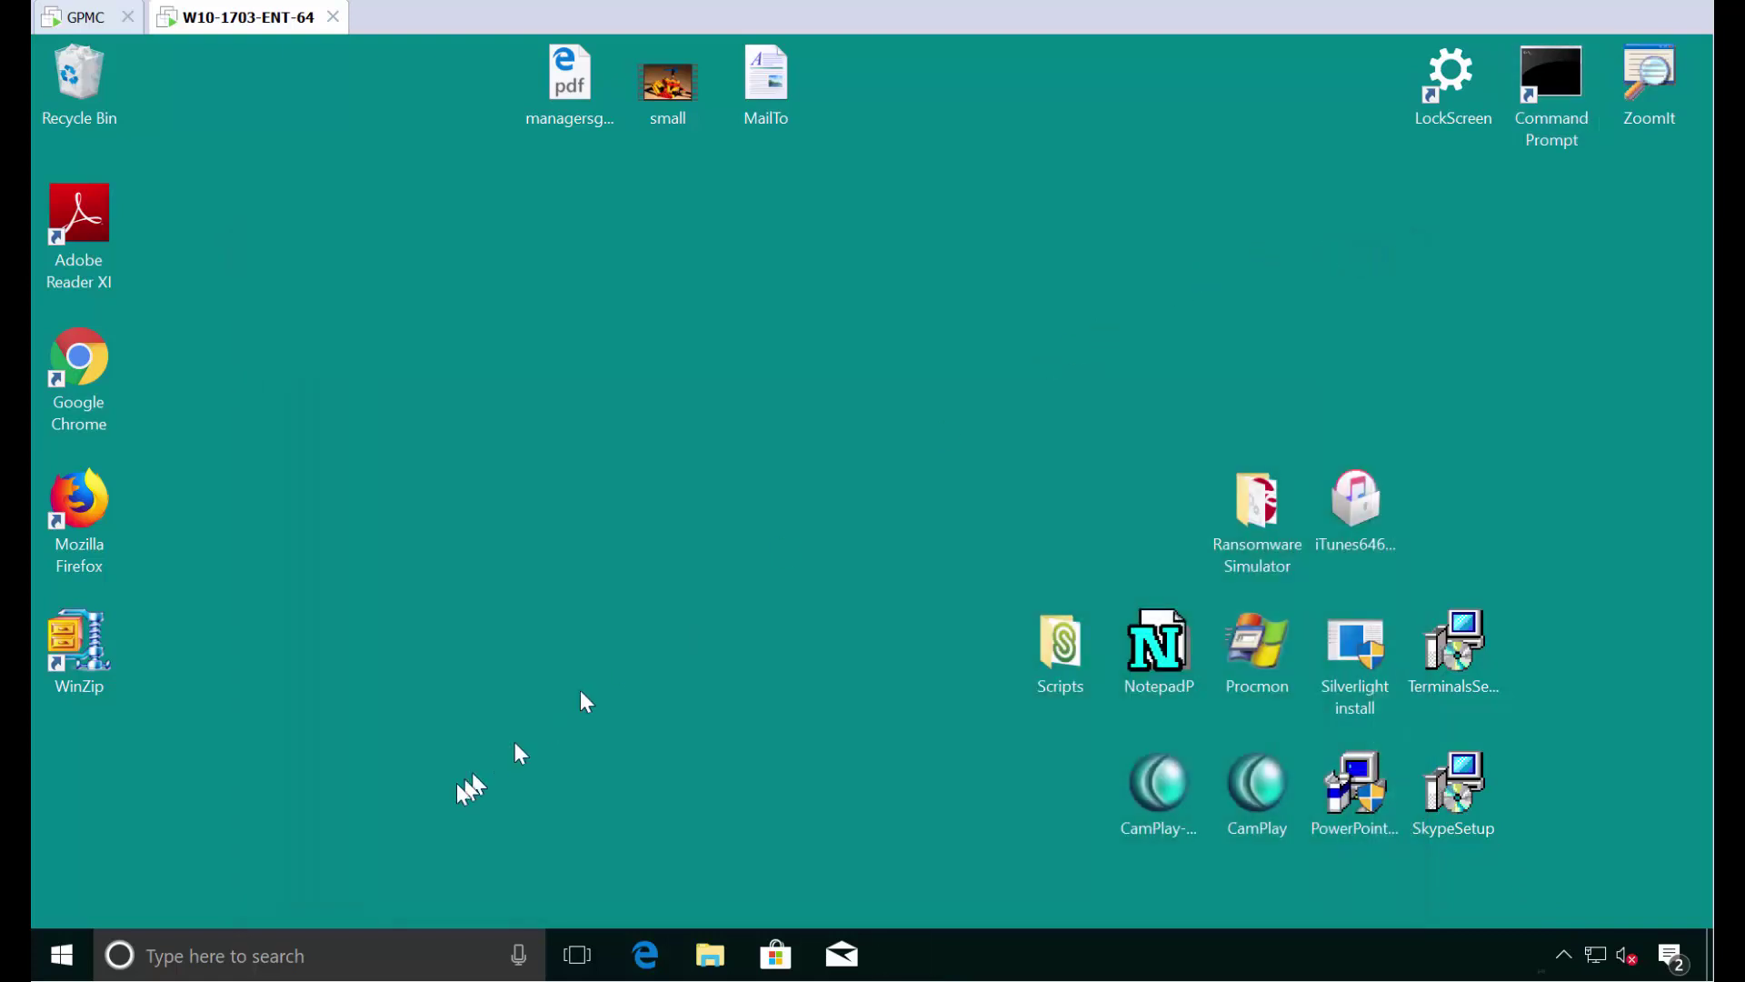
Launch Chrome from its new Start tile, close it, and review the My Important Apps tiles.
click(80, 954)
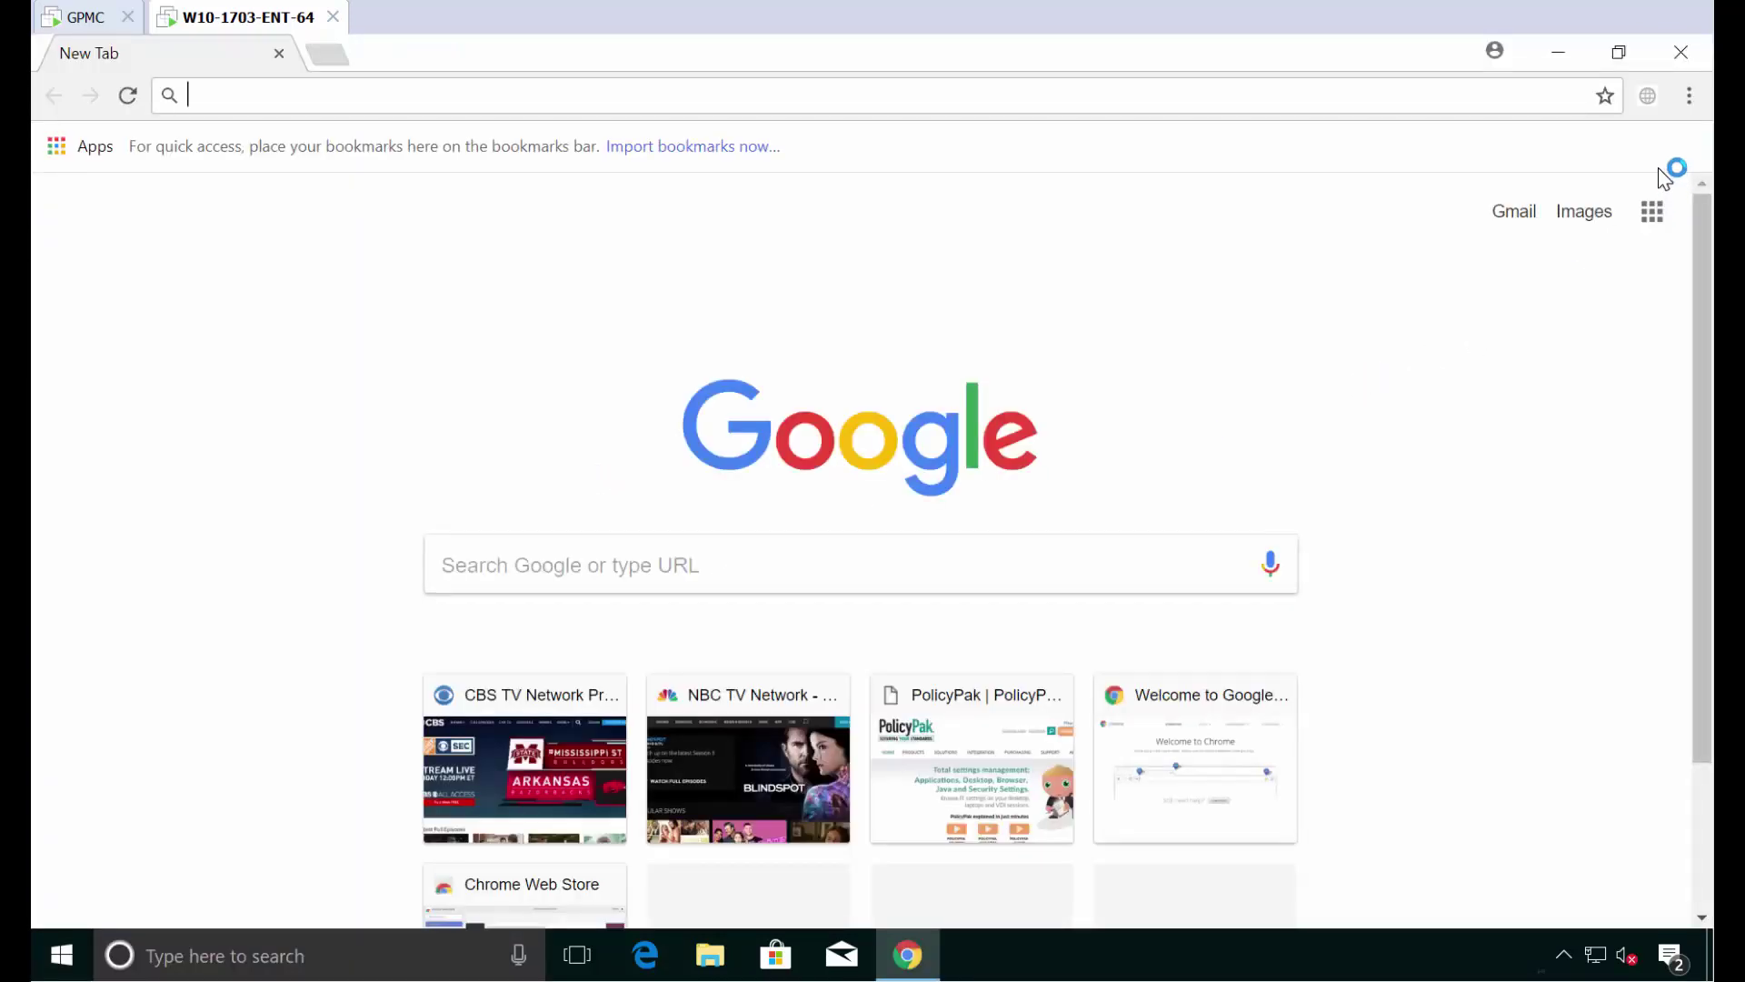
click(1680, 52)
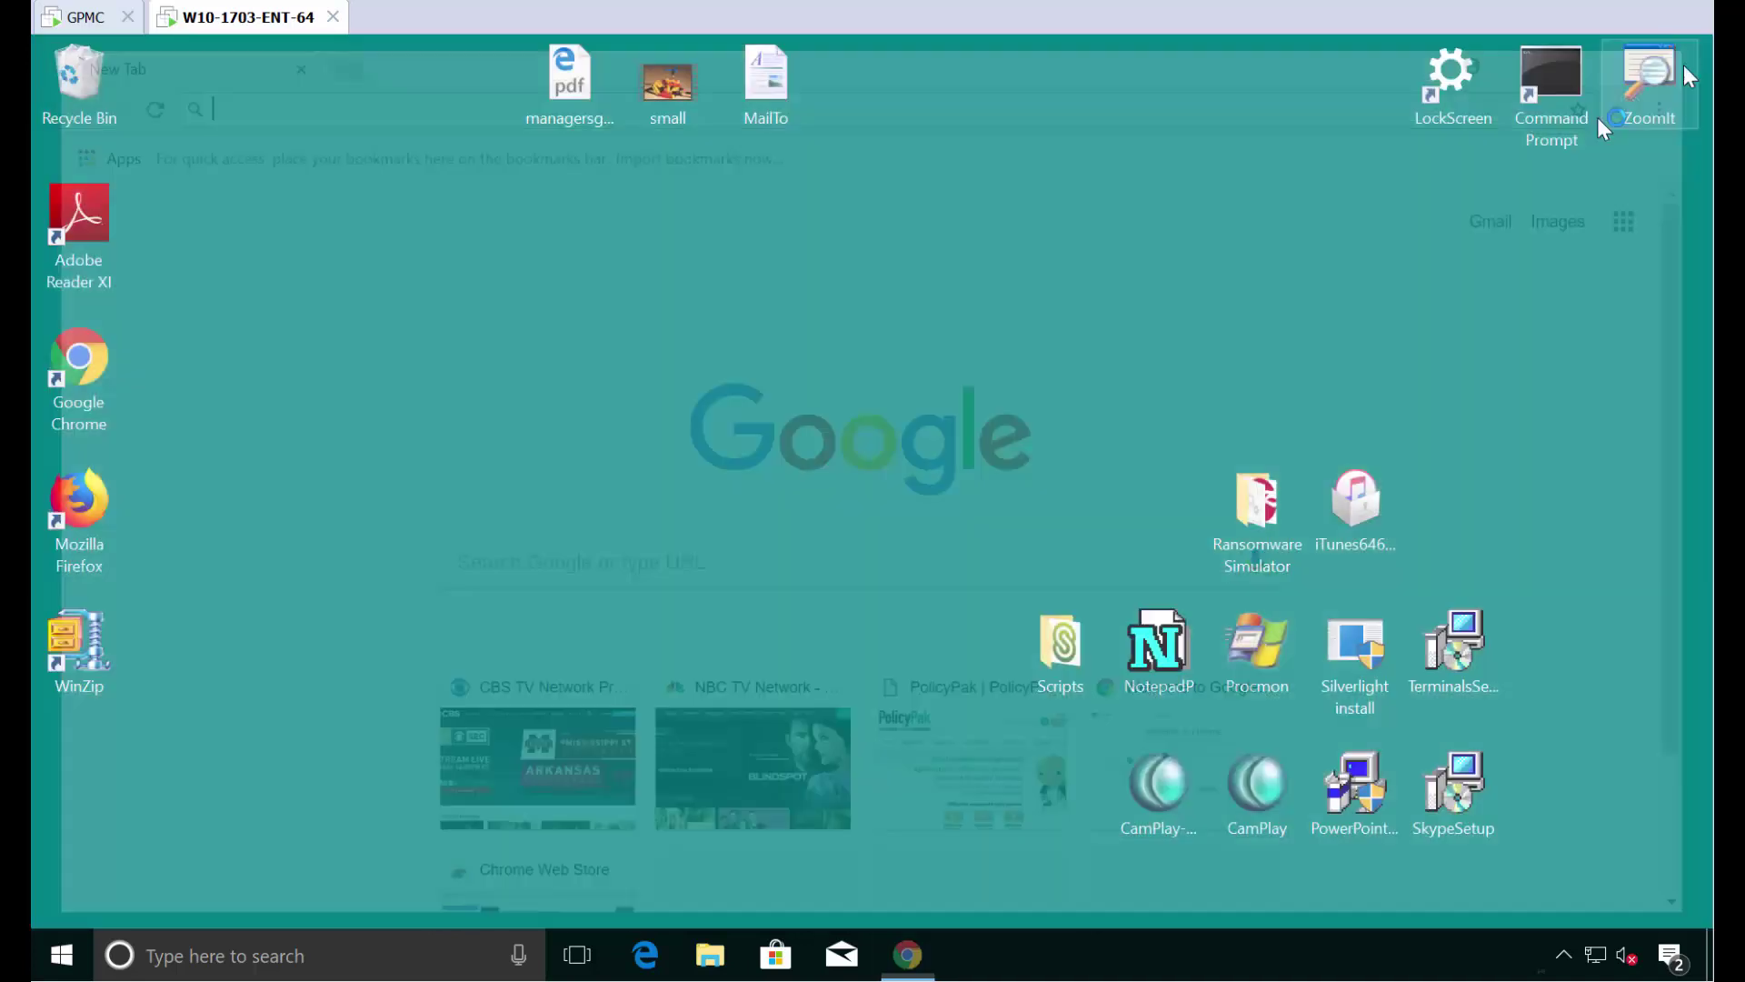
click(64, 956)
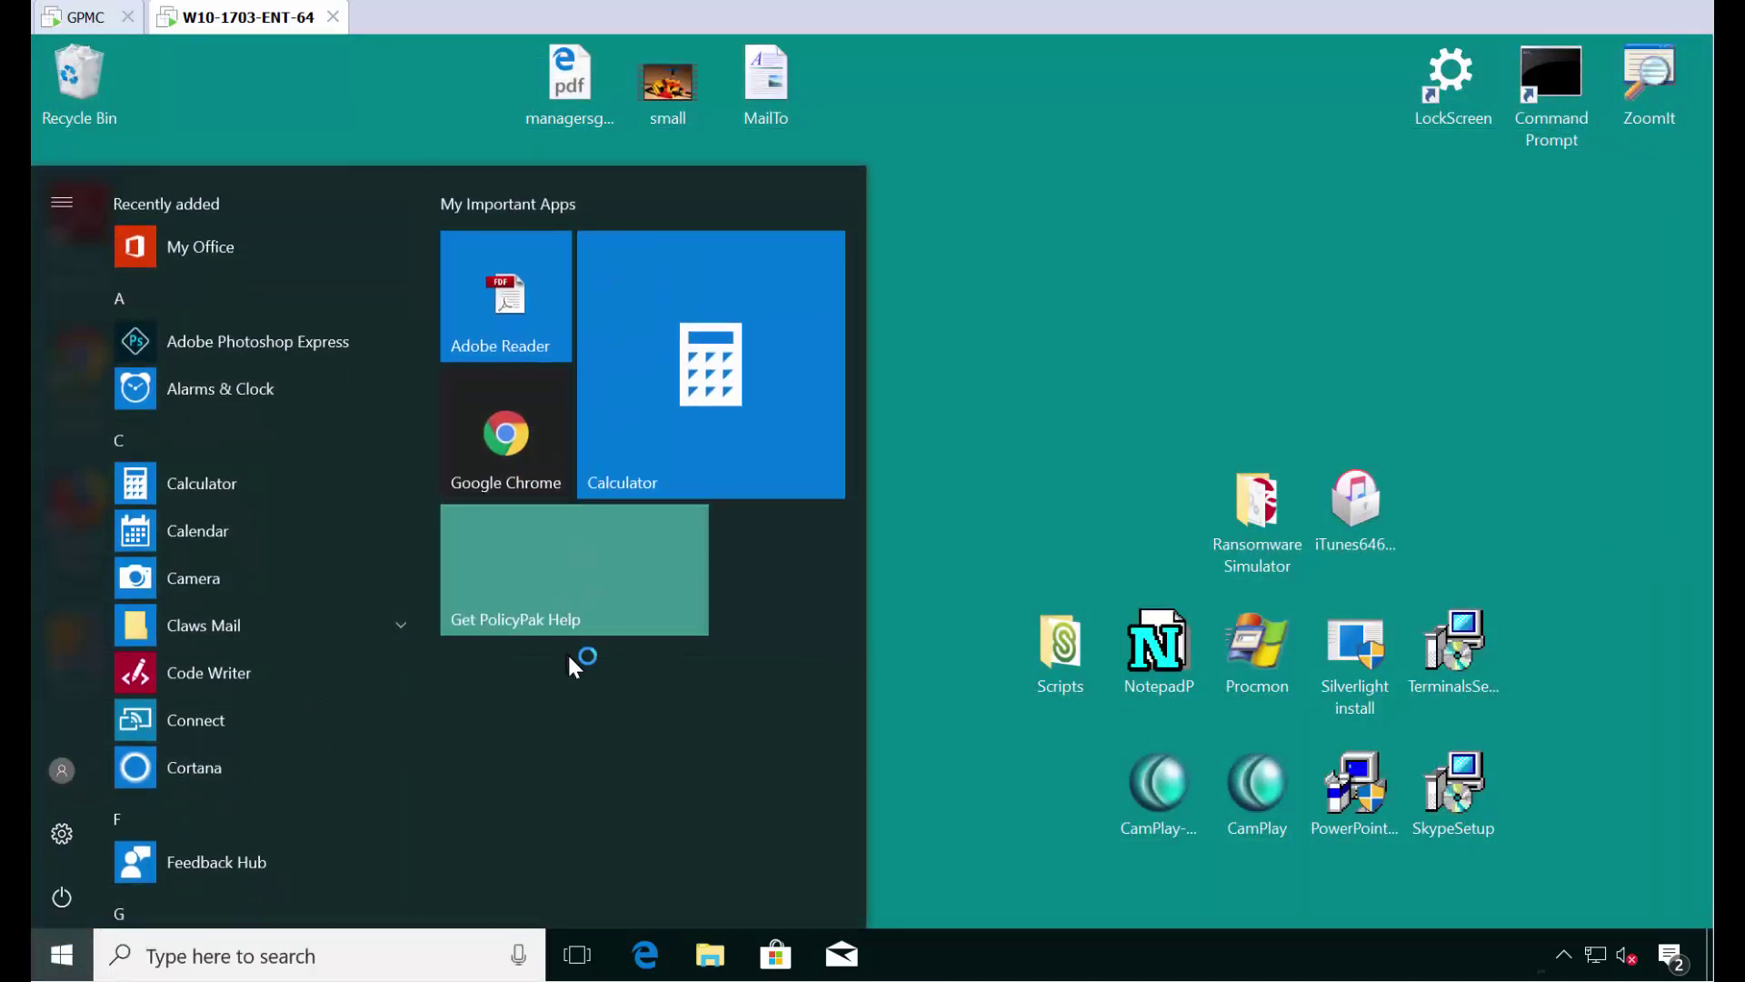